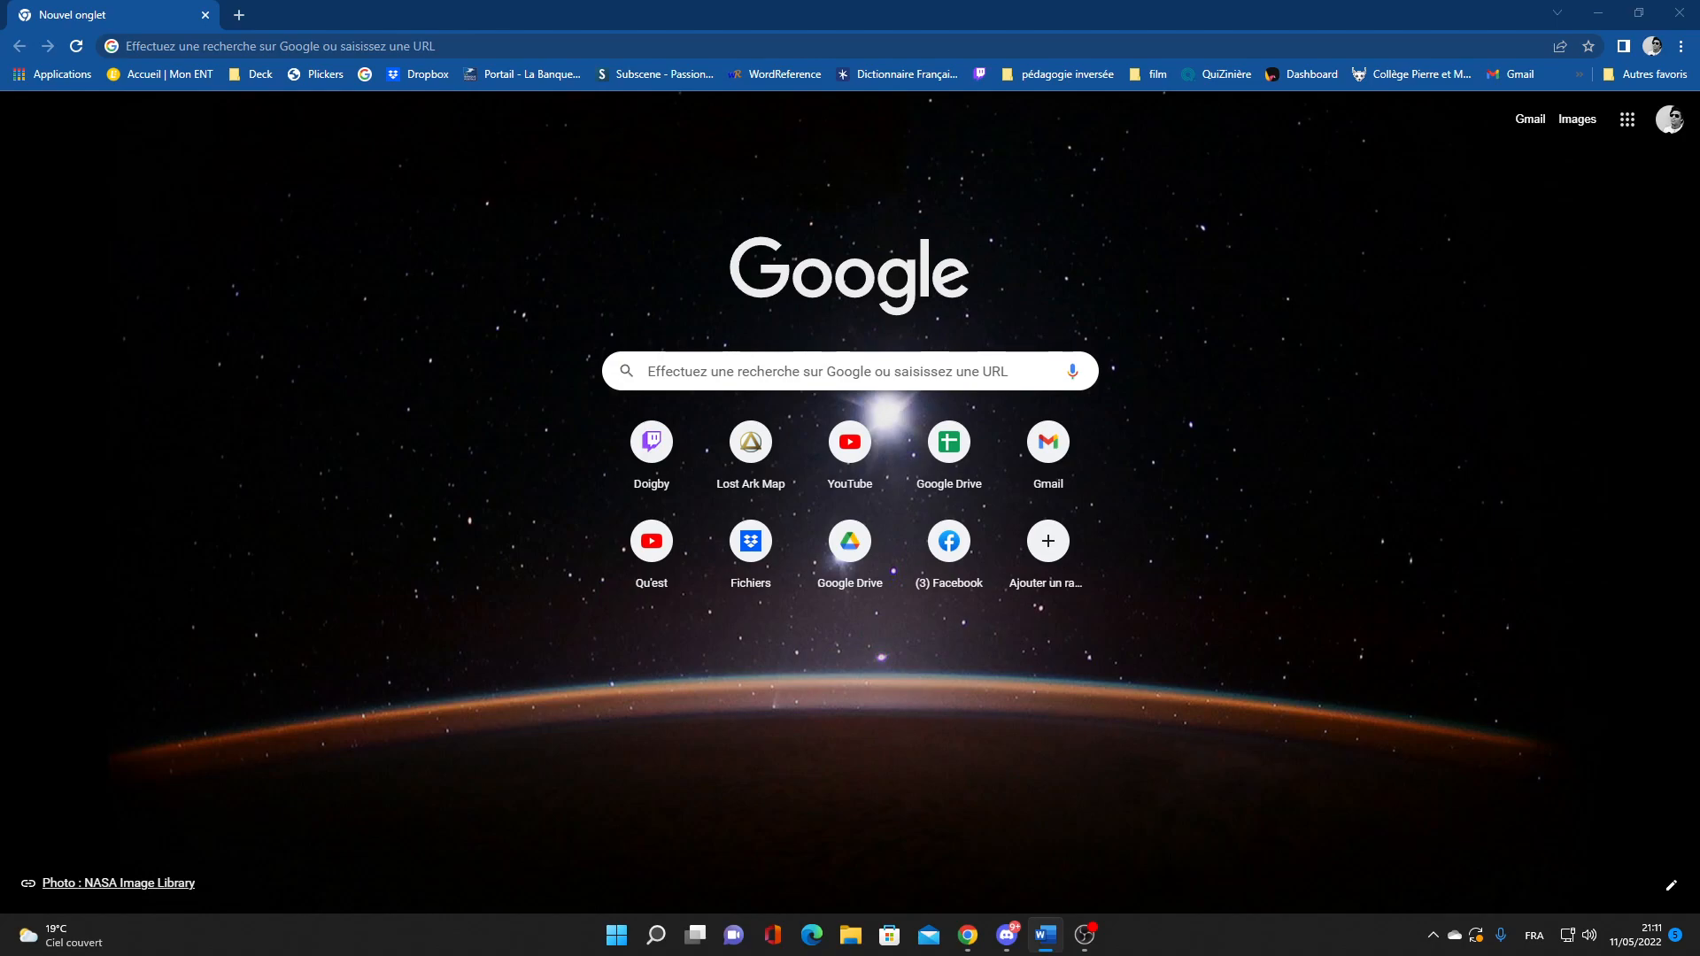
Search Google for 'frisechrono' to find the frisechronos.fr site
click(846, 372)
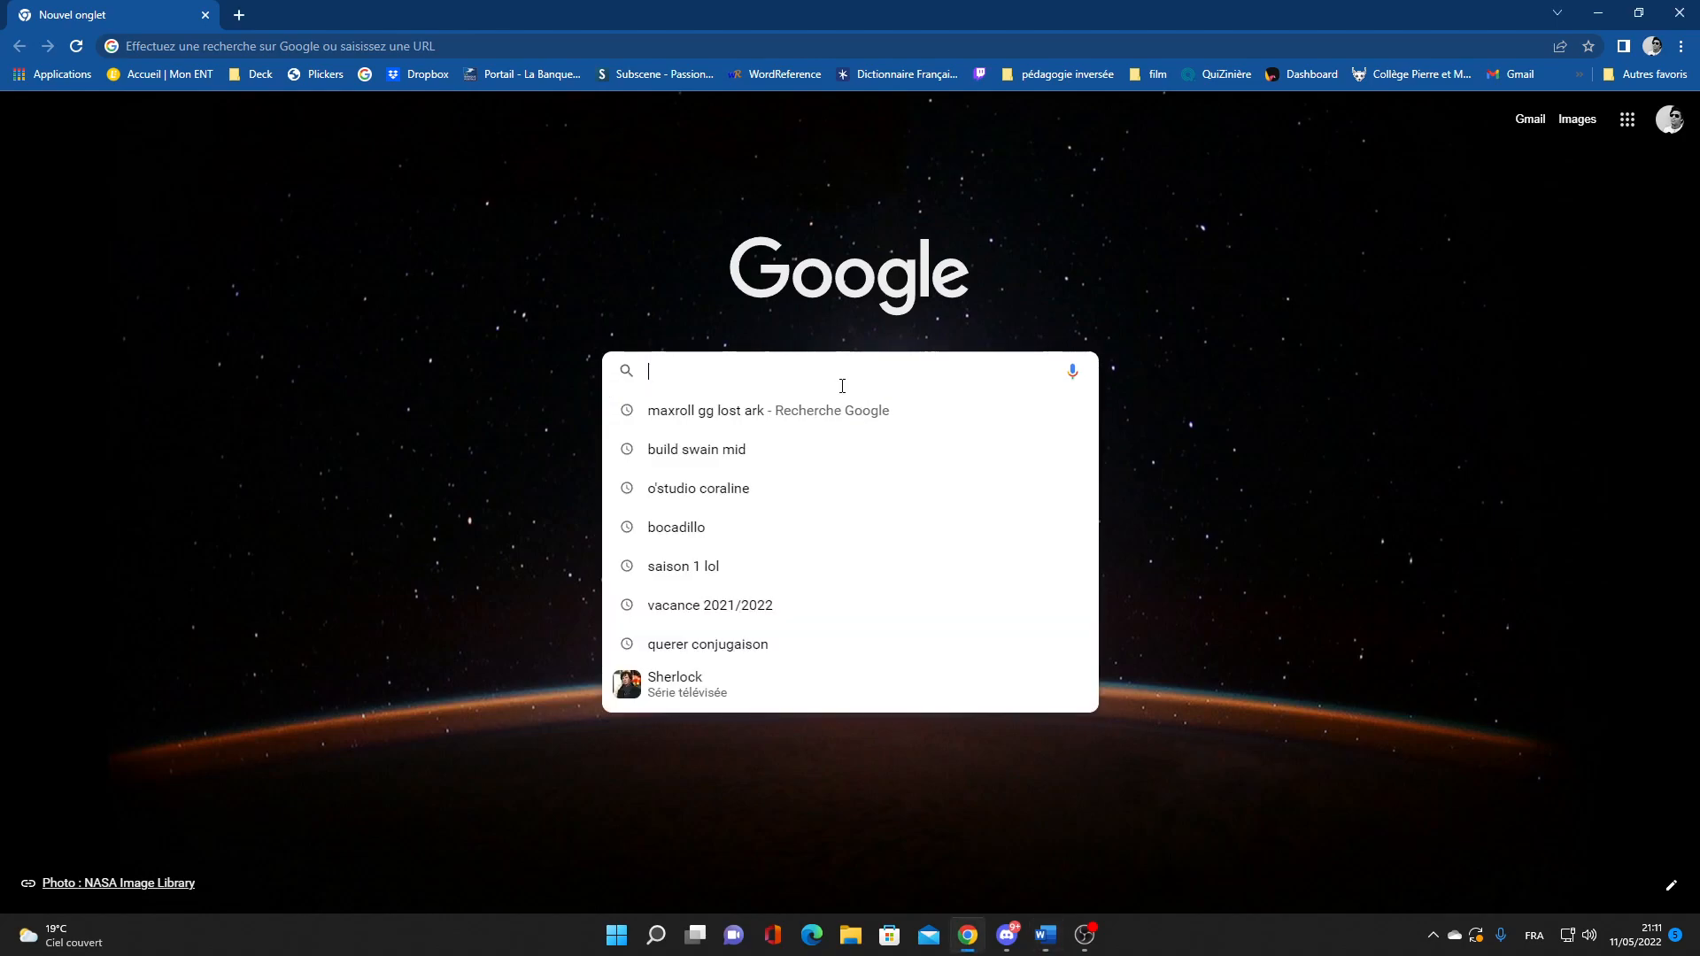
text(frisechrono)
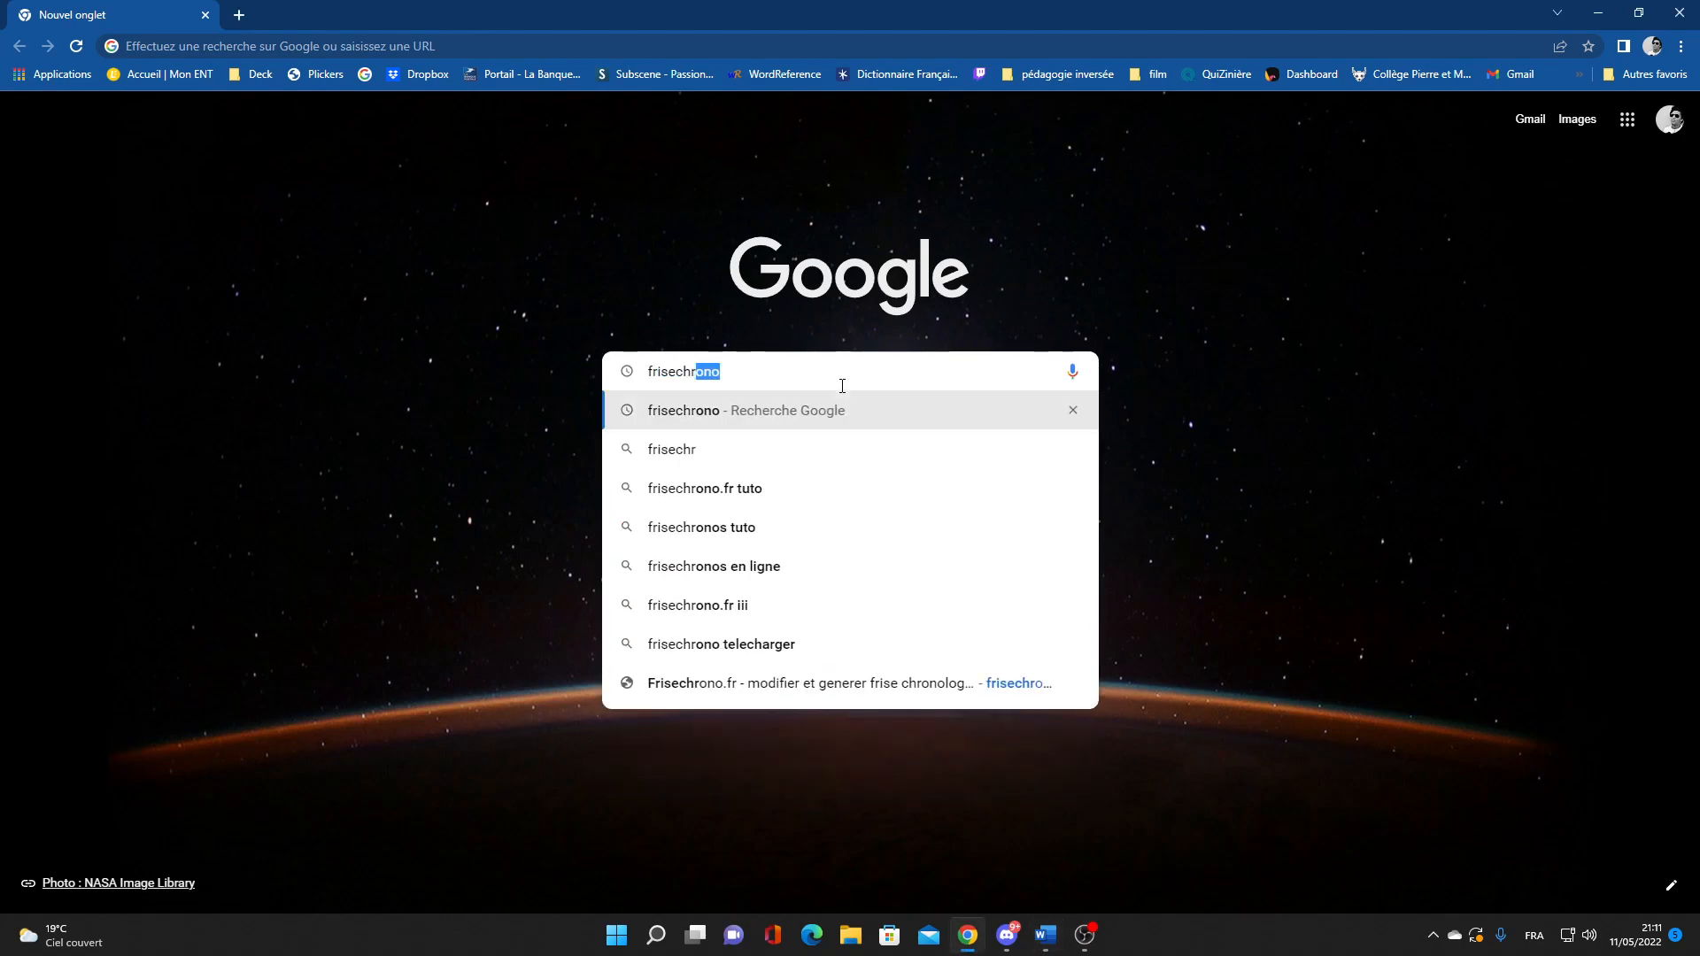
key(Return)
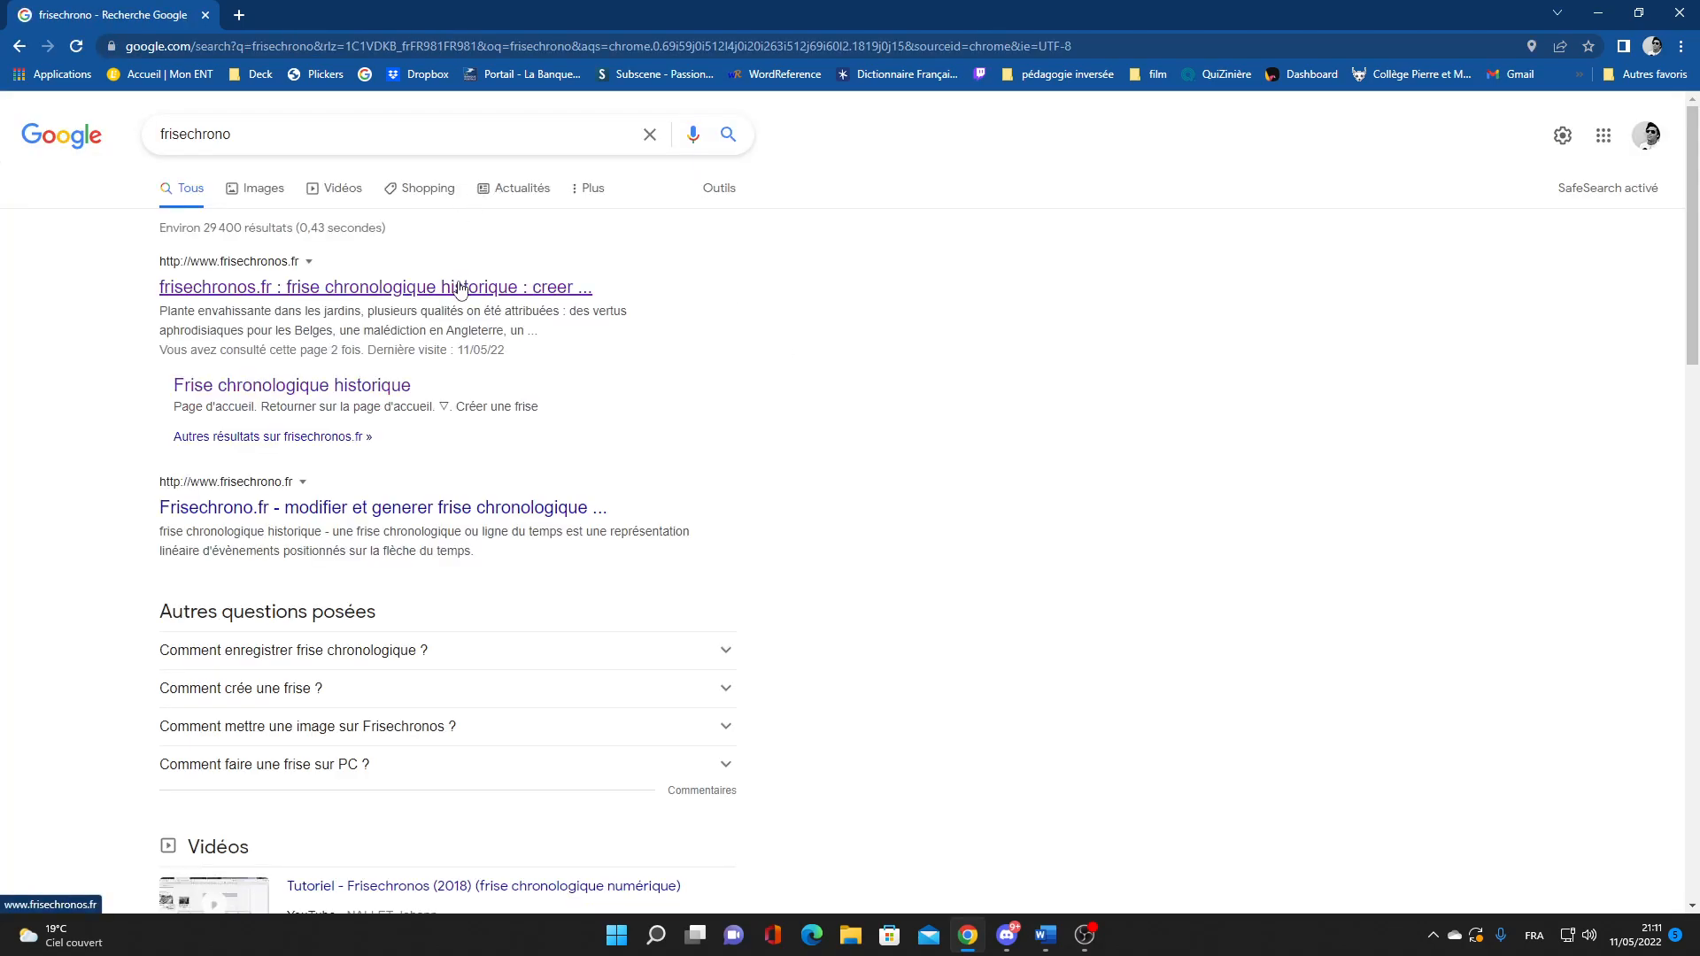
Go to frisechronos.fr from the results and start a new timeline from its home page
click(298, 297)
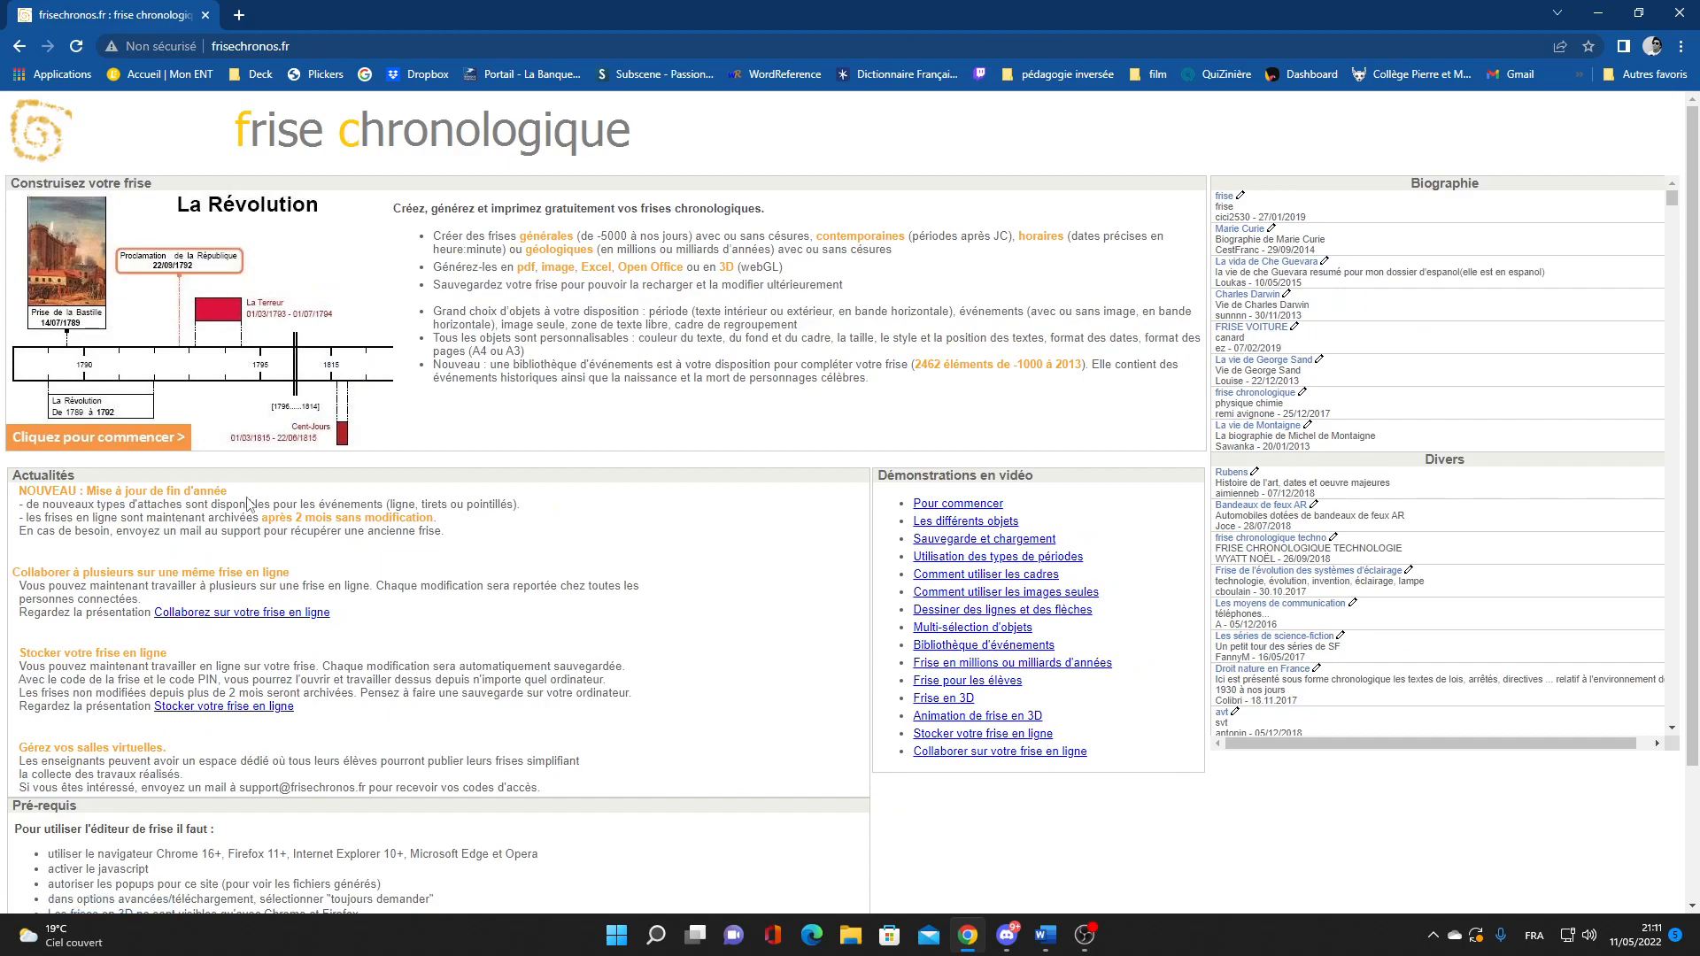
click(97, 437)
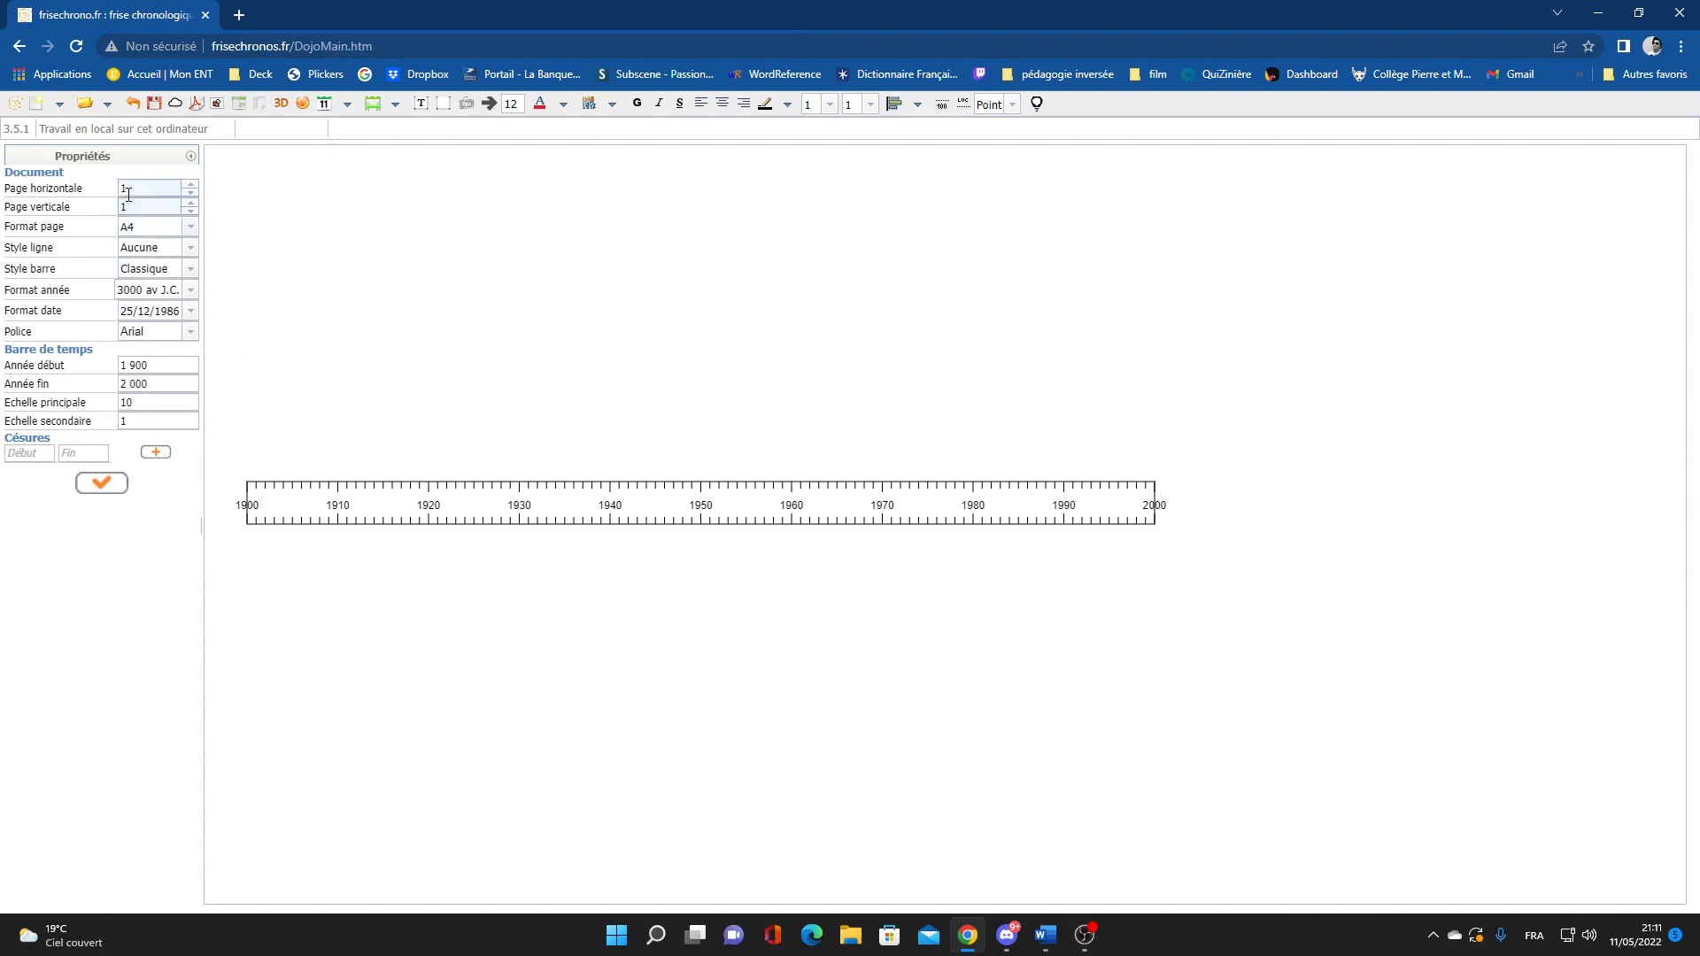
click(173, 235)
click(172, 241)
click(191, 252)
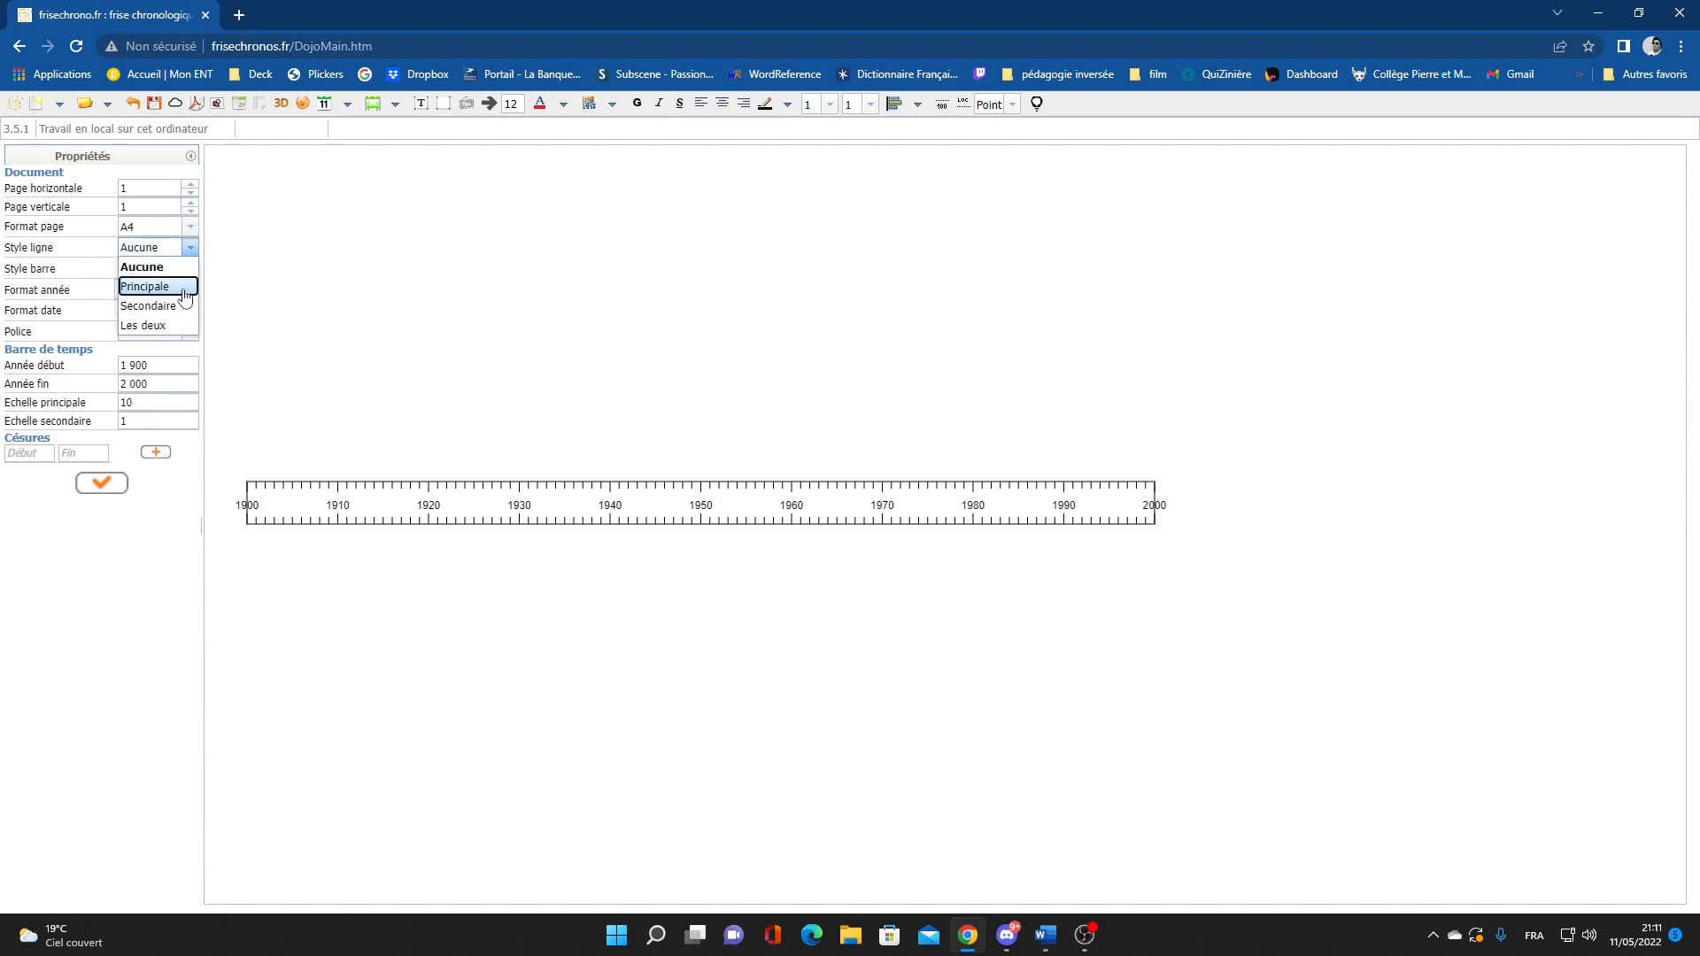
click(184, 288)
click(191, 248)
click(184, 305)
click(190, 248)
click(177, 325)
click(191, 248)
click(172, 267)
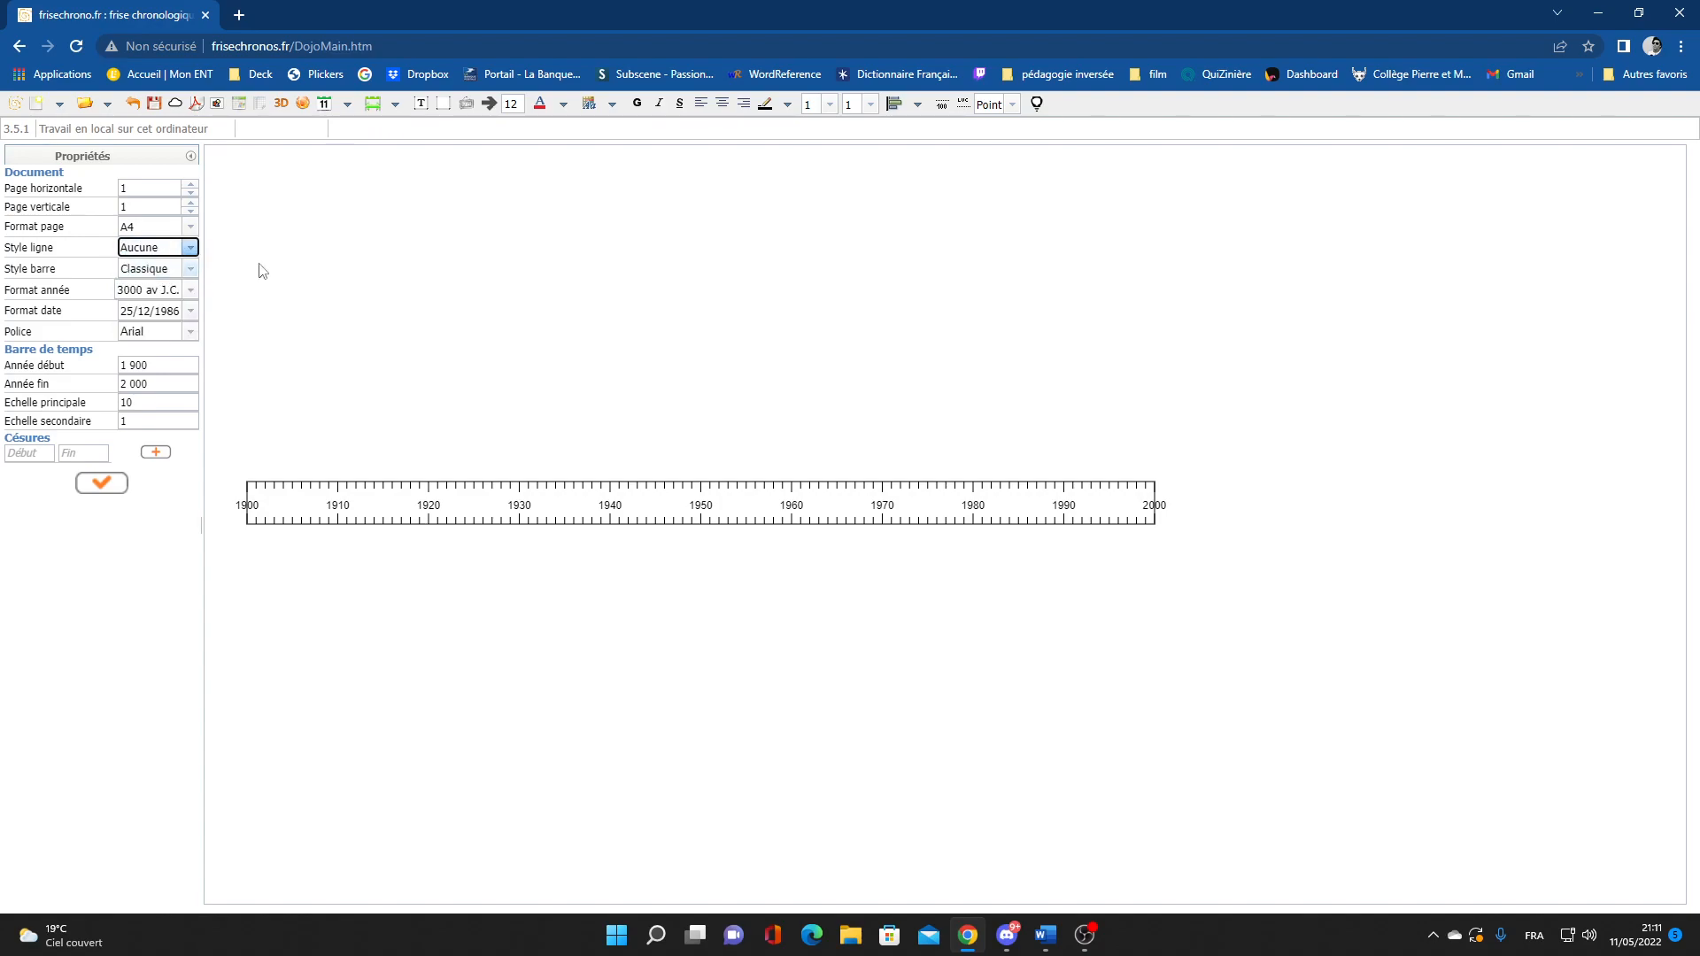
click(189, 271)
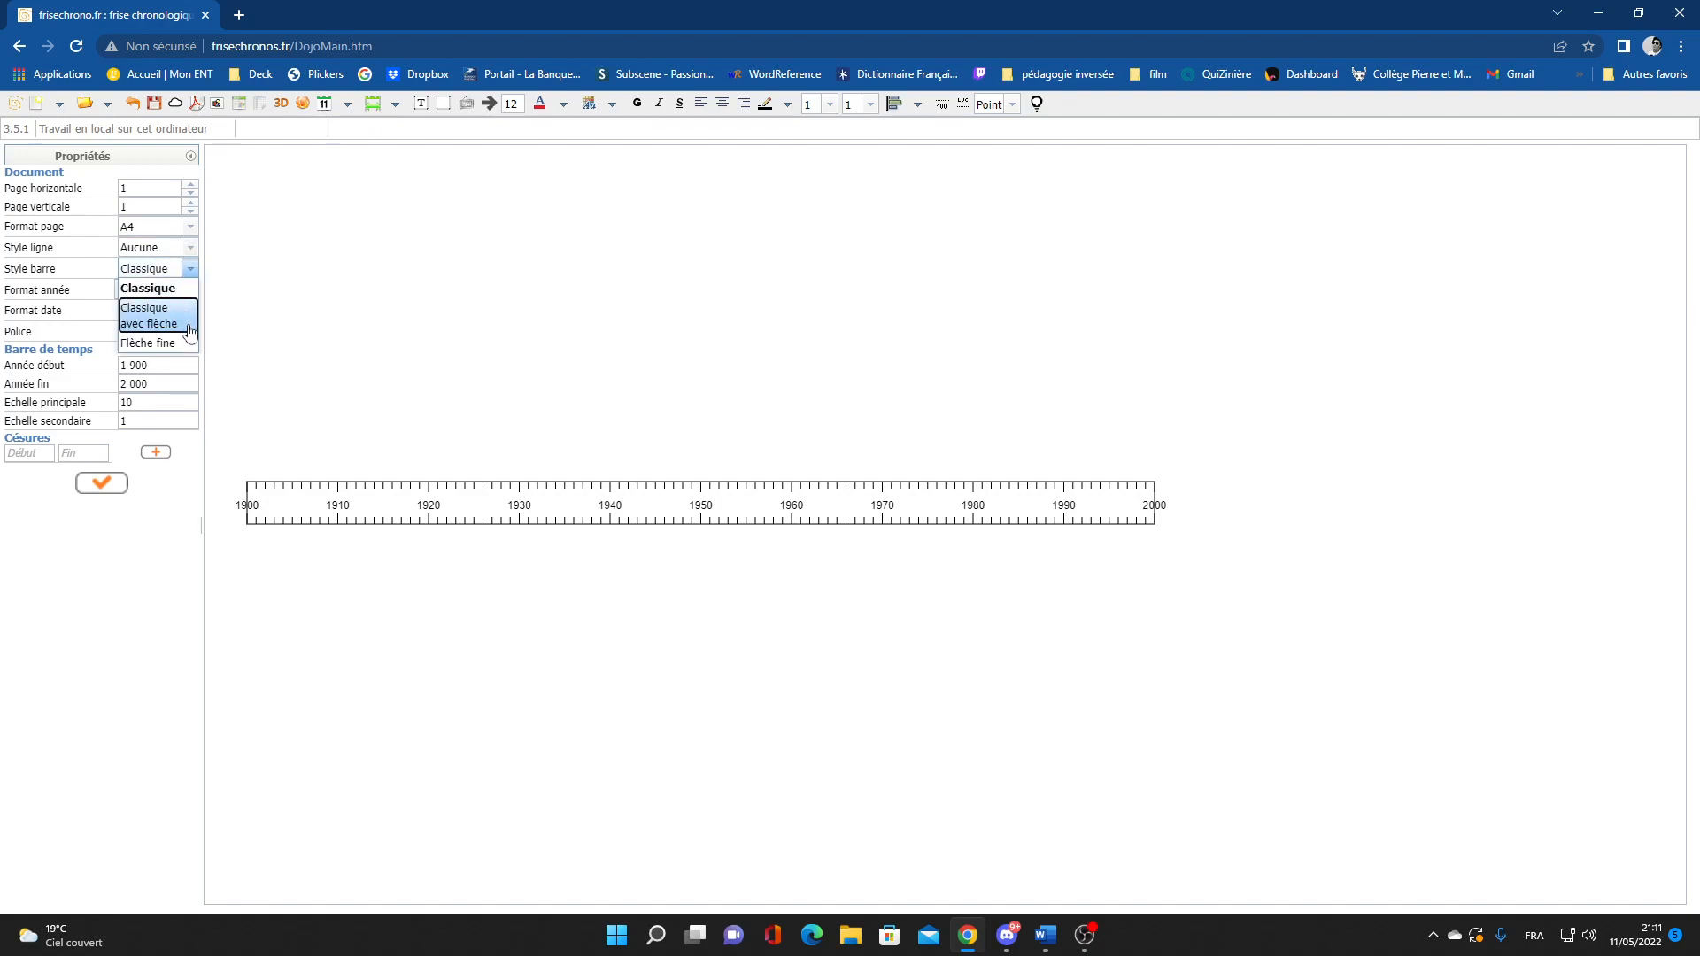
click(177, 287)
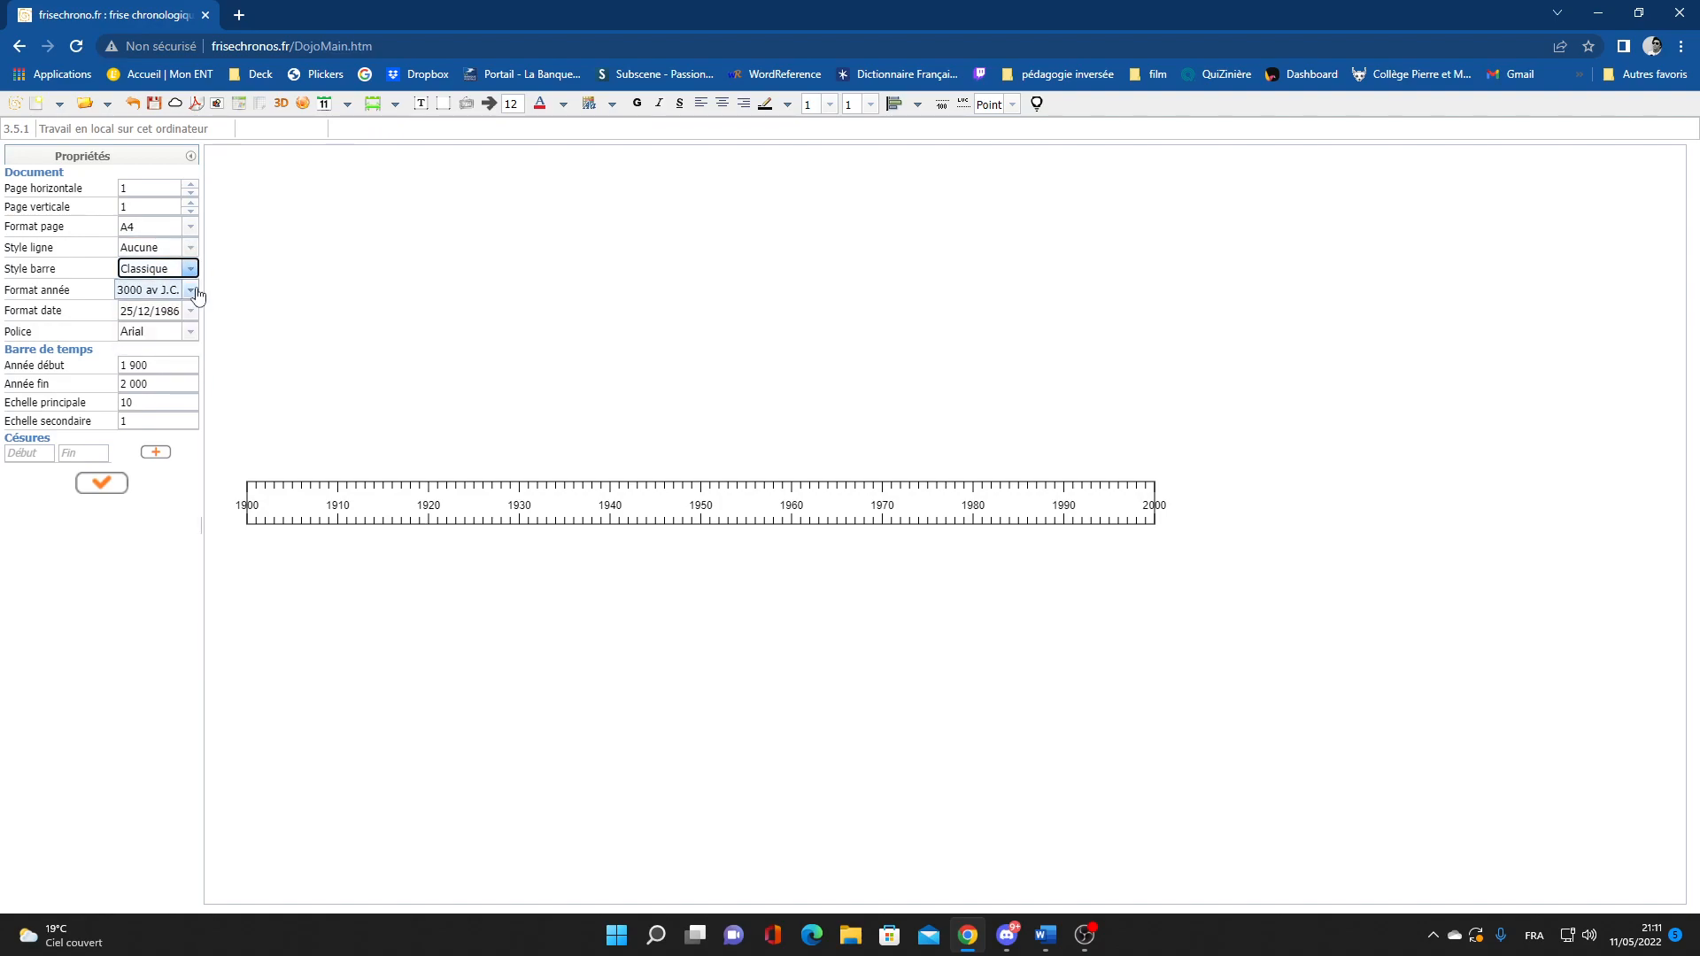
click(196, 293)
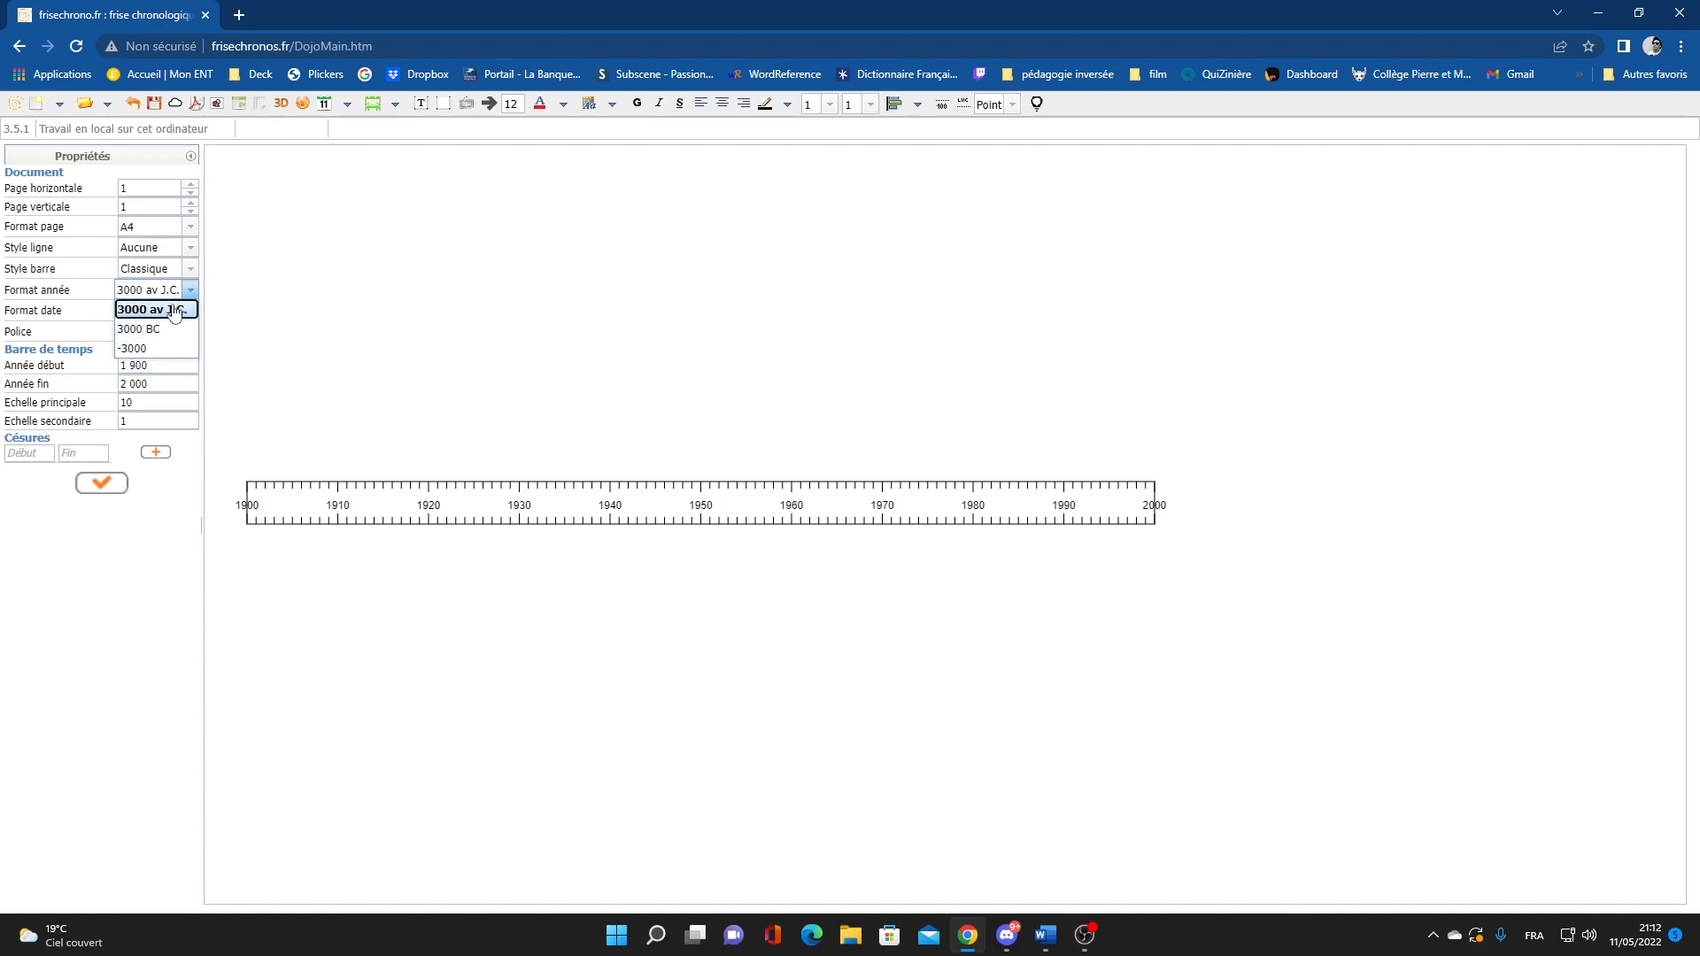
click(192, 292)
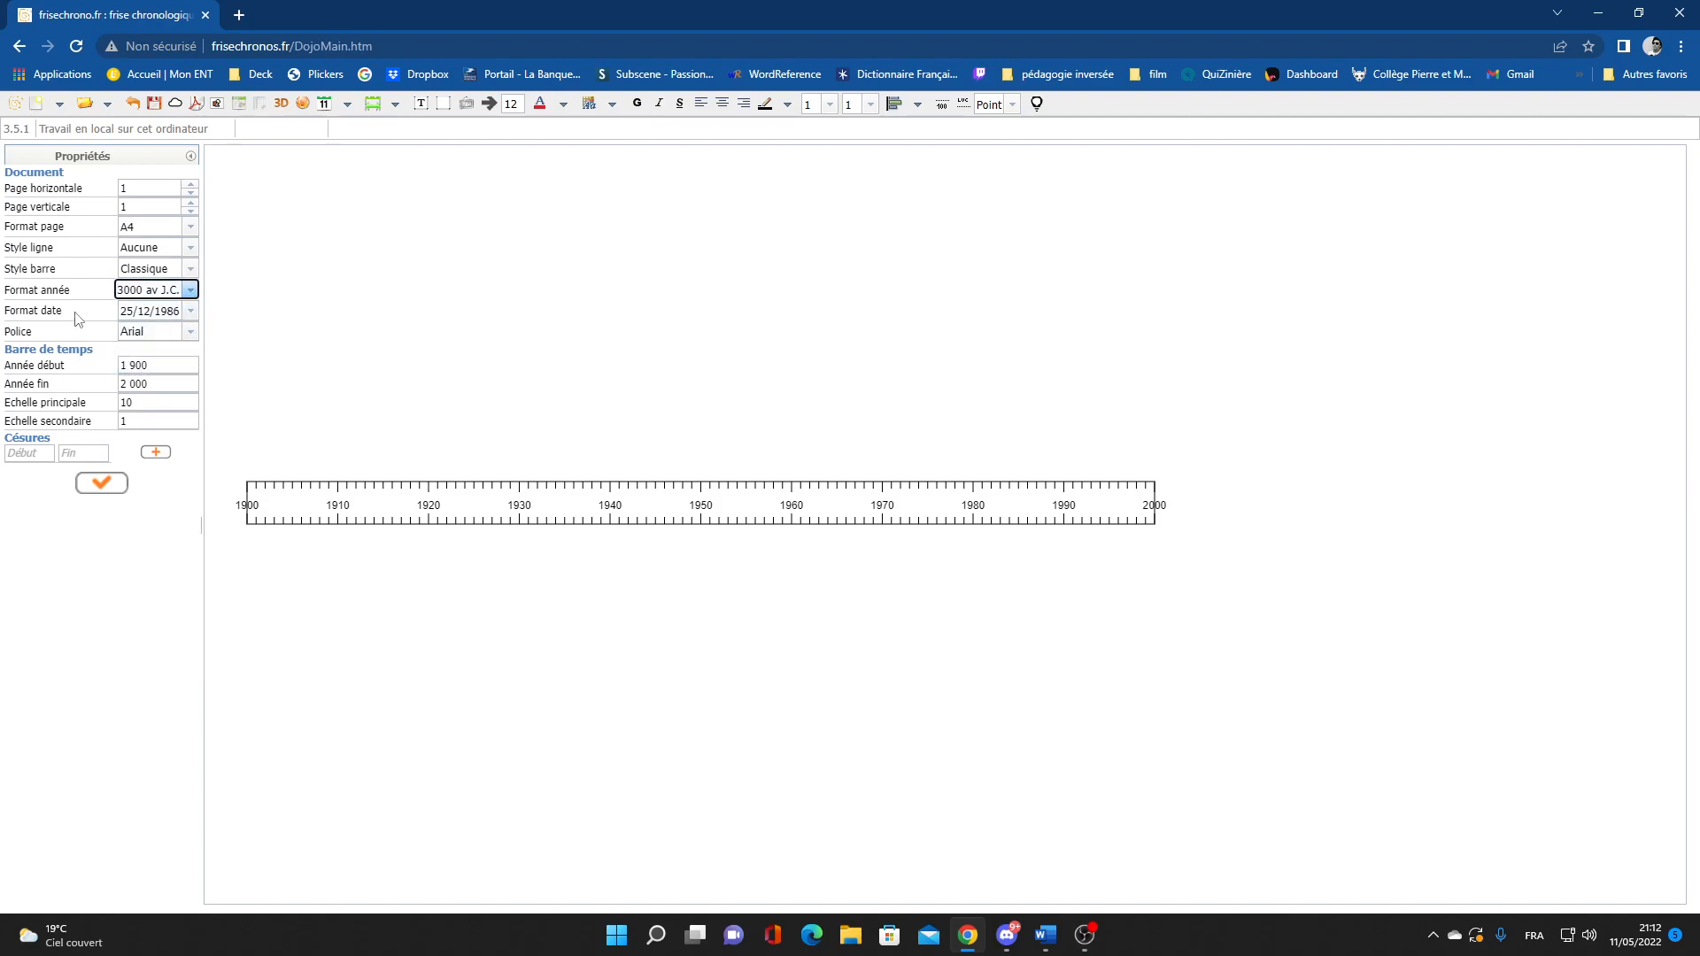
click(190, 311)
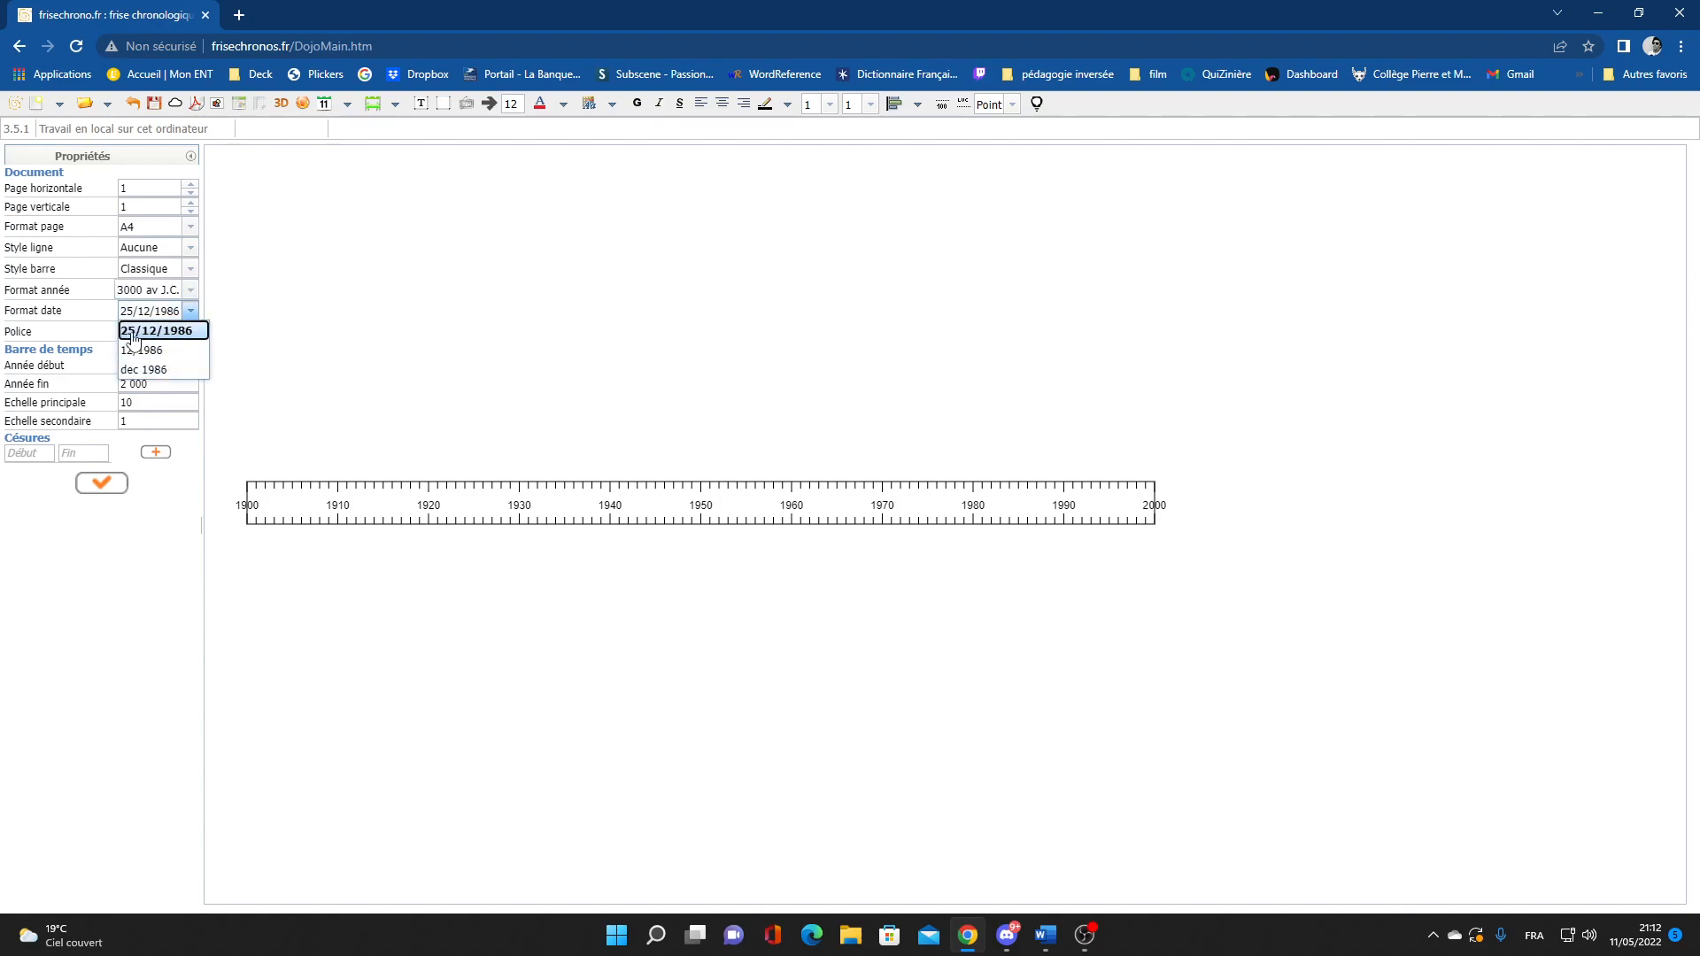
click(194, 313)
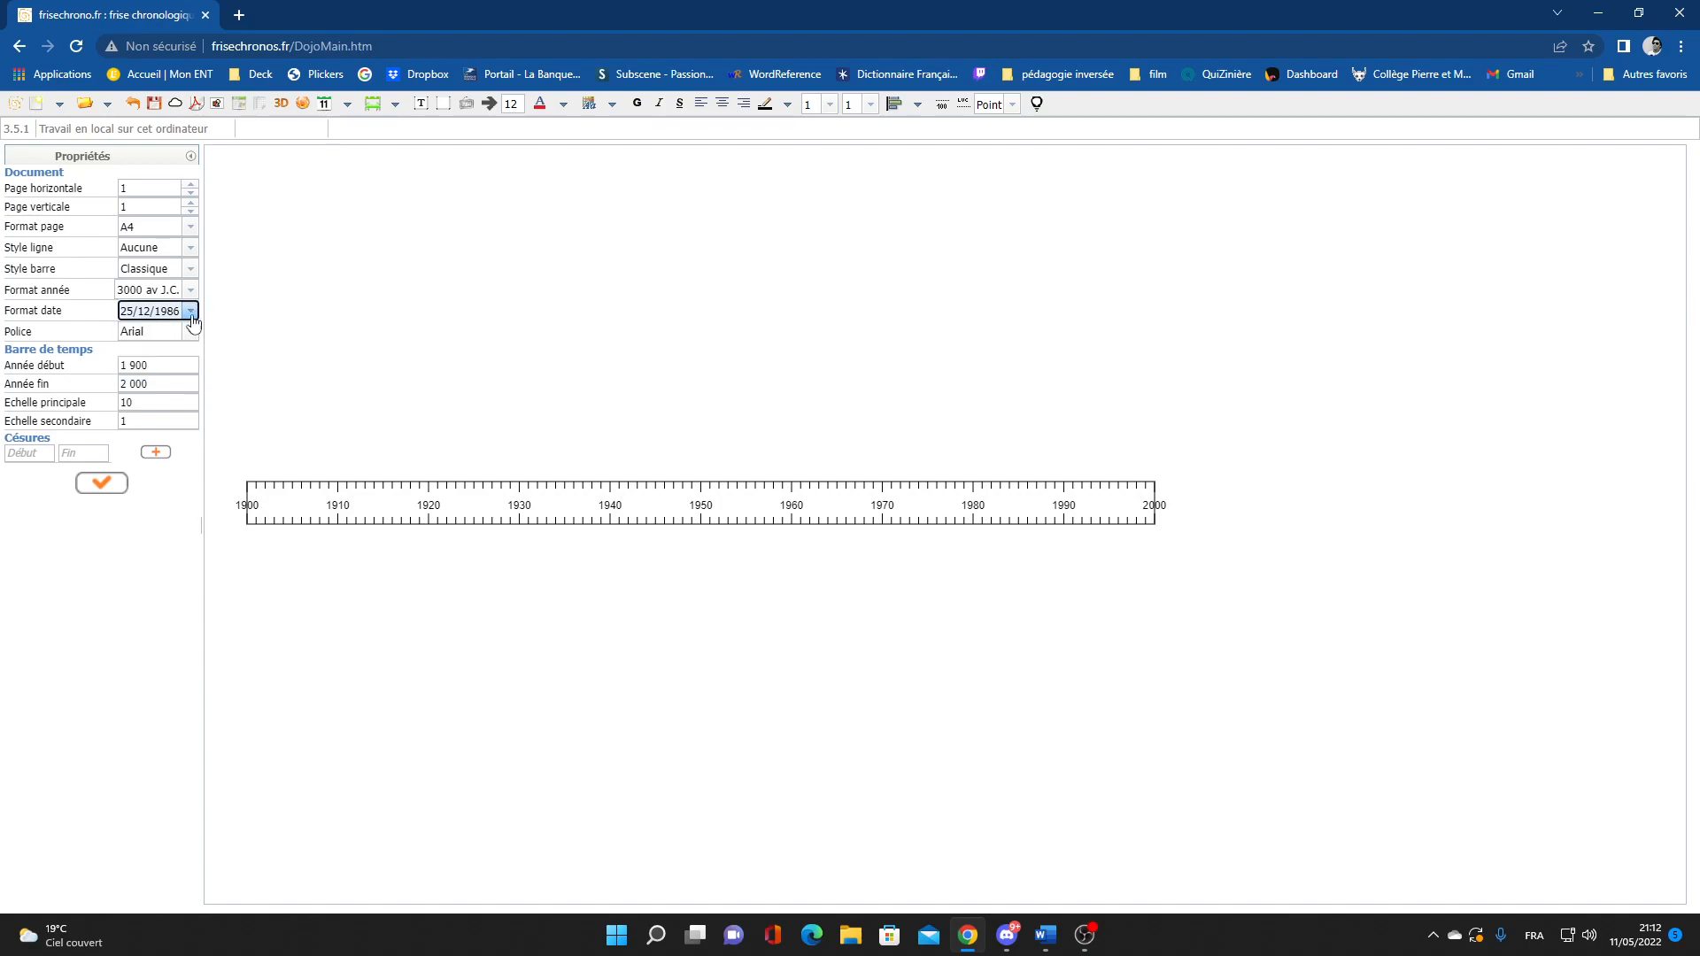
click(191, 332)
click(186, 350)
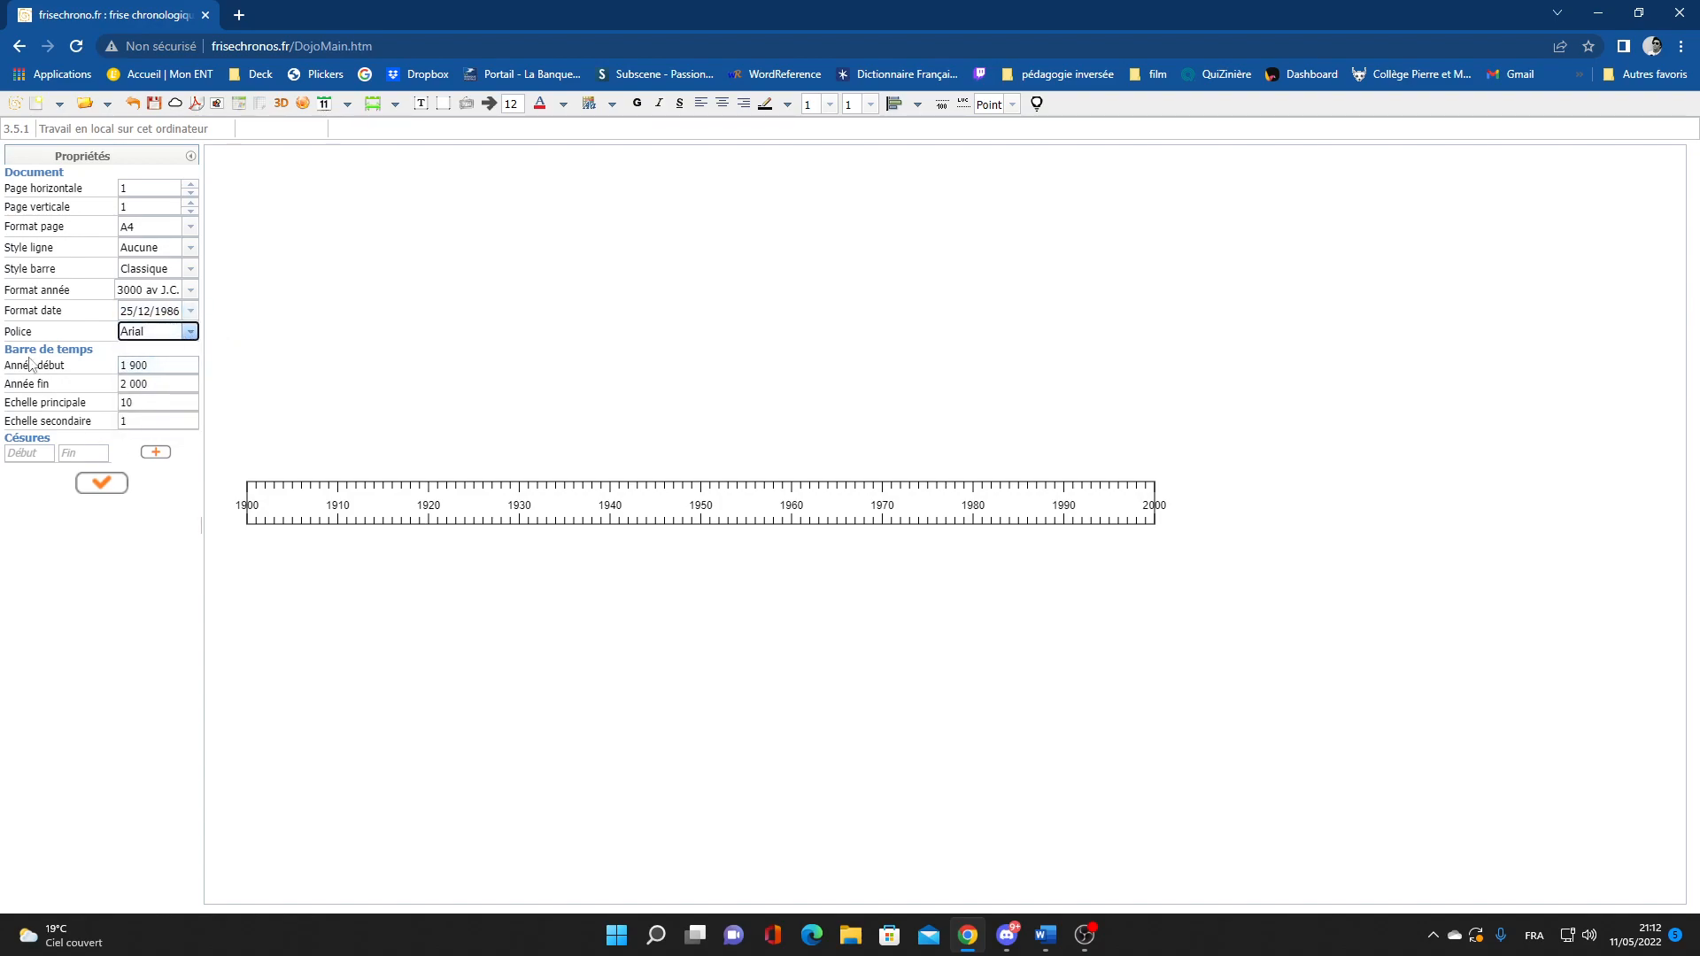
click(161, 366)
double_click(162, 367)
double_click(165, 385)
click(173, 365)
click(144, 404)
drag(140, 402, 116, 406)
click(156, 423)
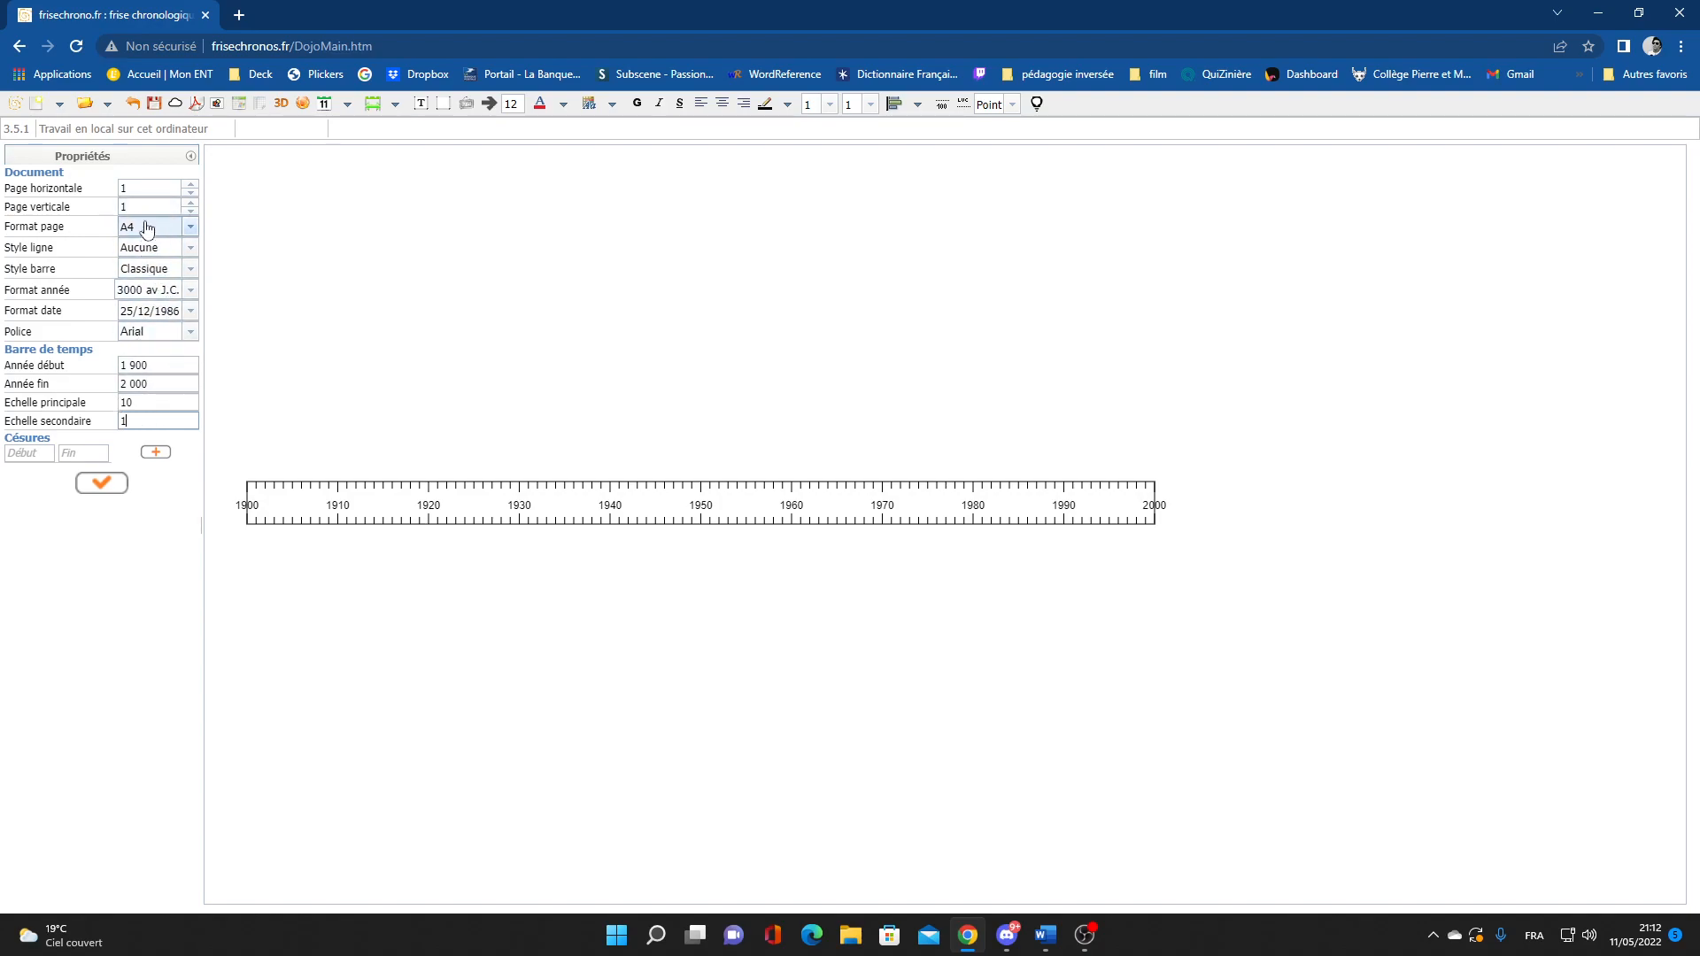
click(104, 493)
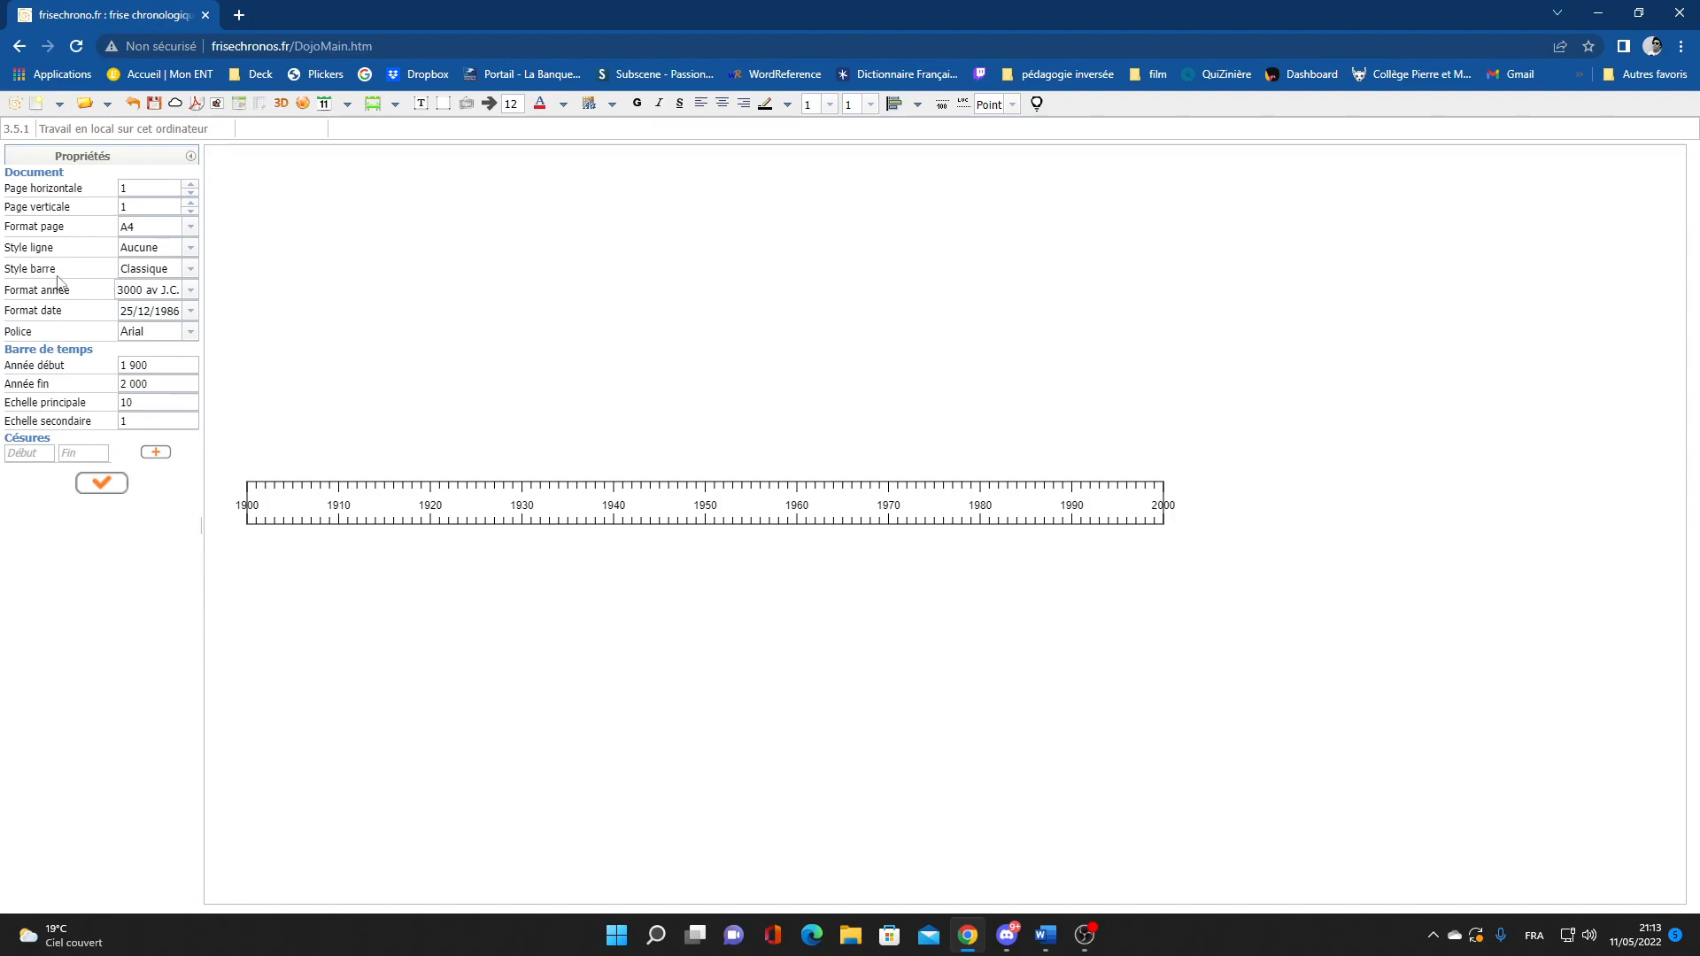
Change the time bar style to Flèche fine and apply it
click(155, 270)
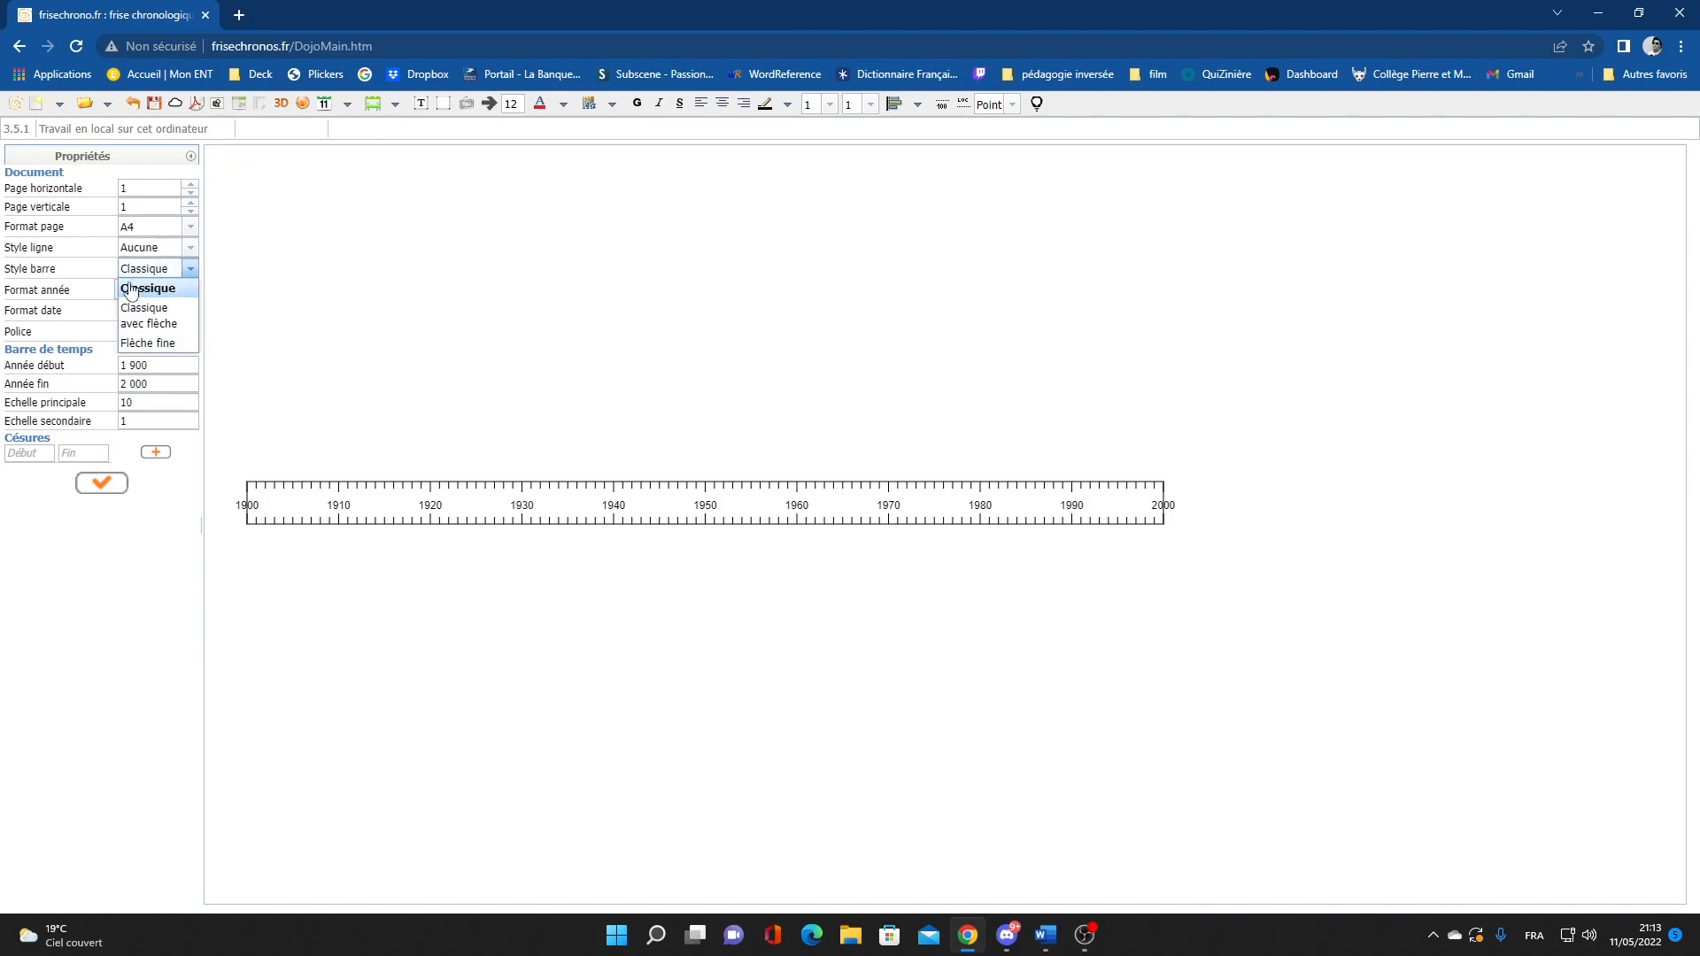
click(176, 343)
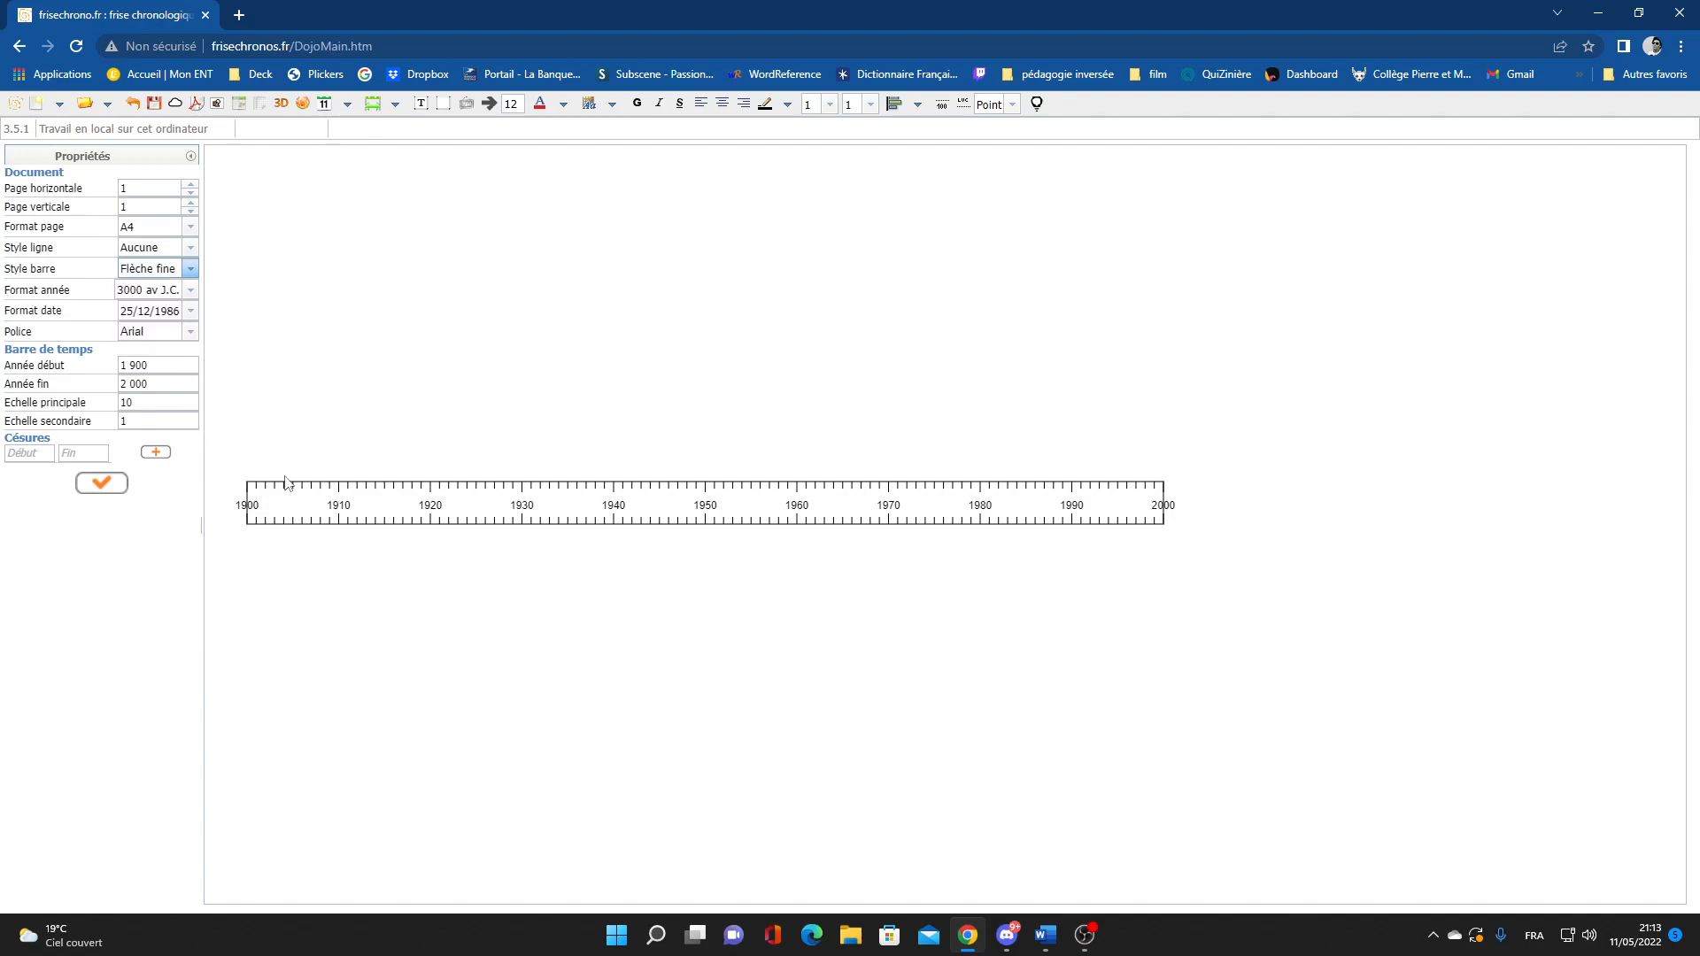
click(102, 485)
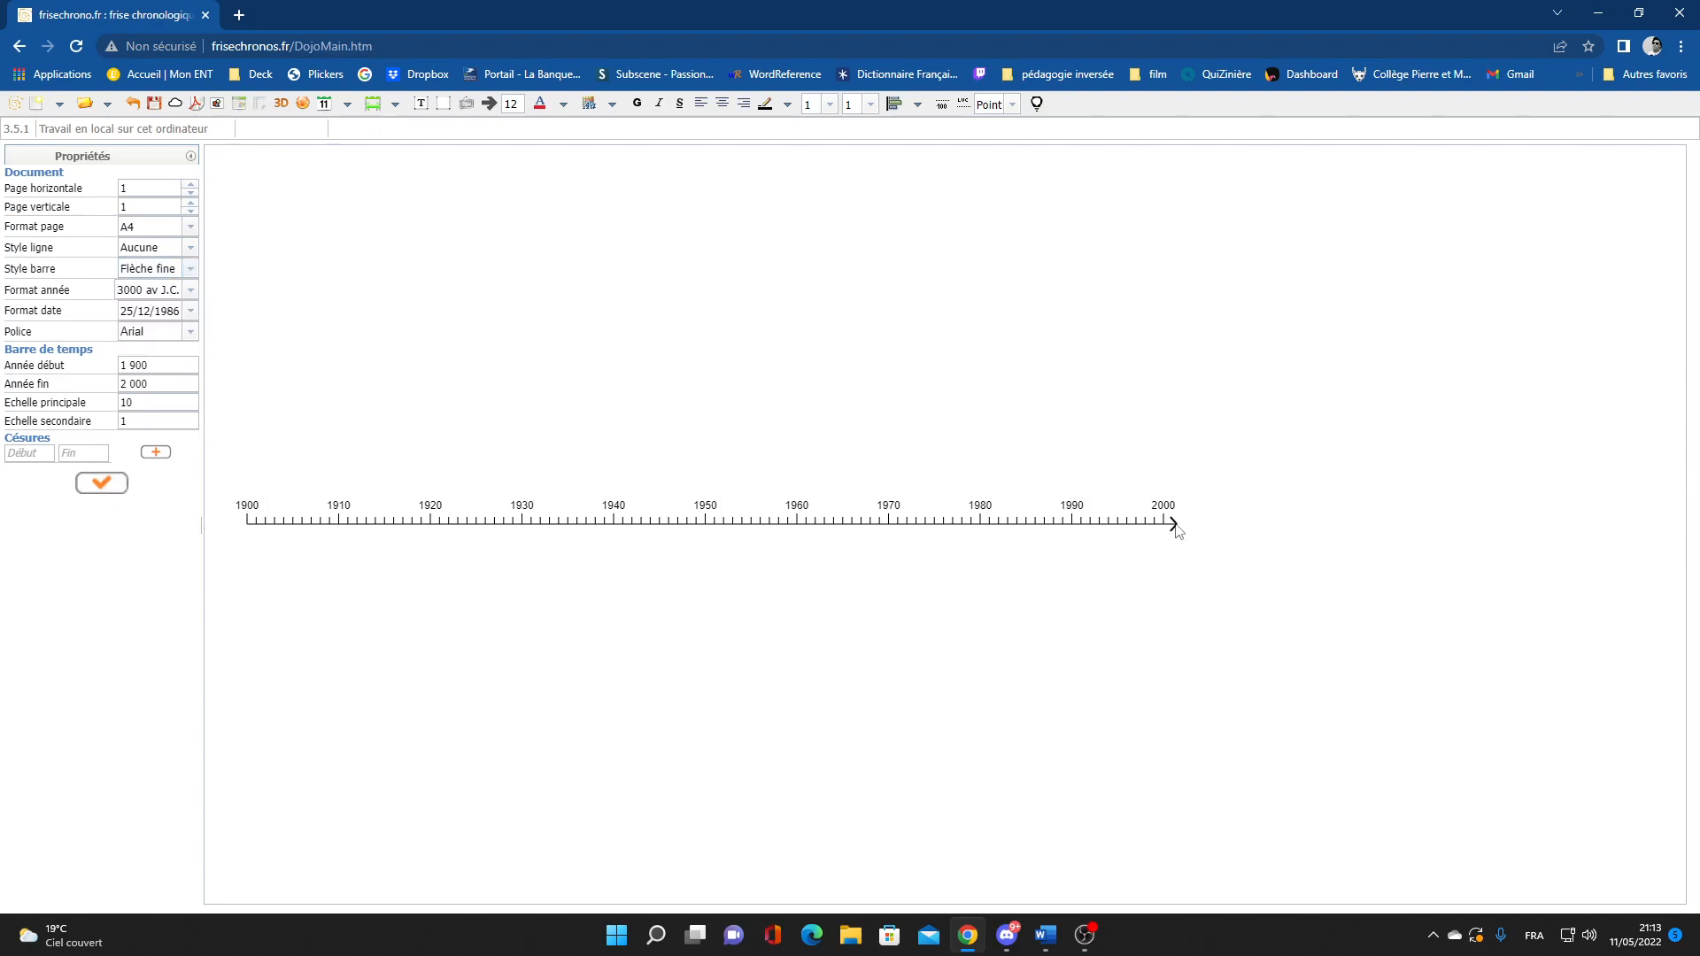
Change the timeline start year from 1900 to 500
click(153, 365)
double_click(153, 366)
text(500)
click(101, 483)
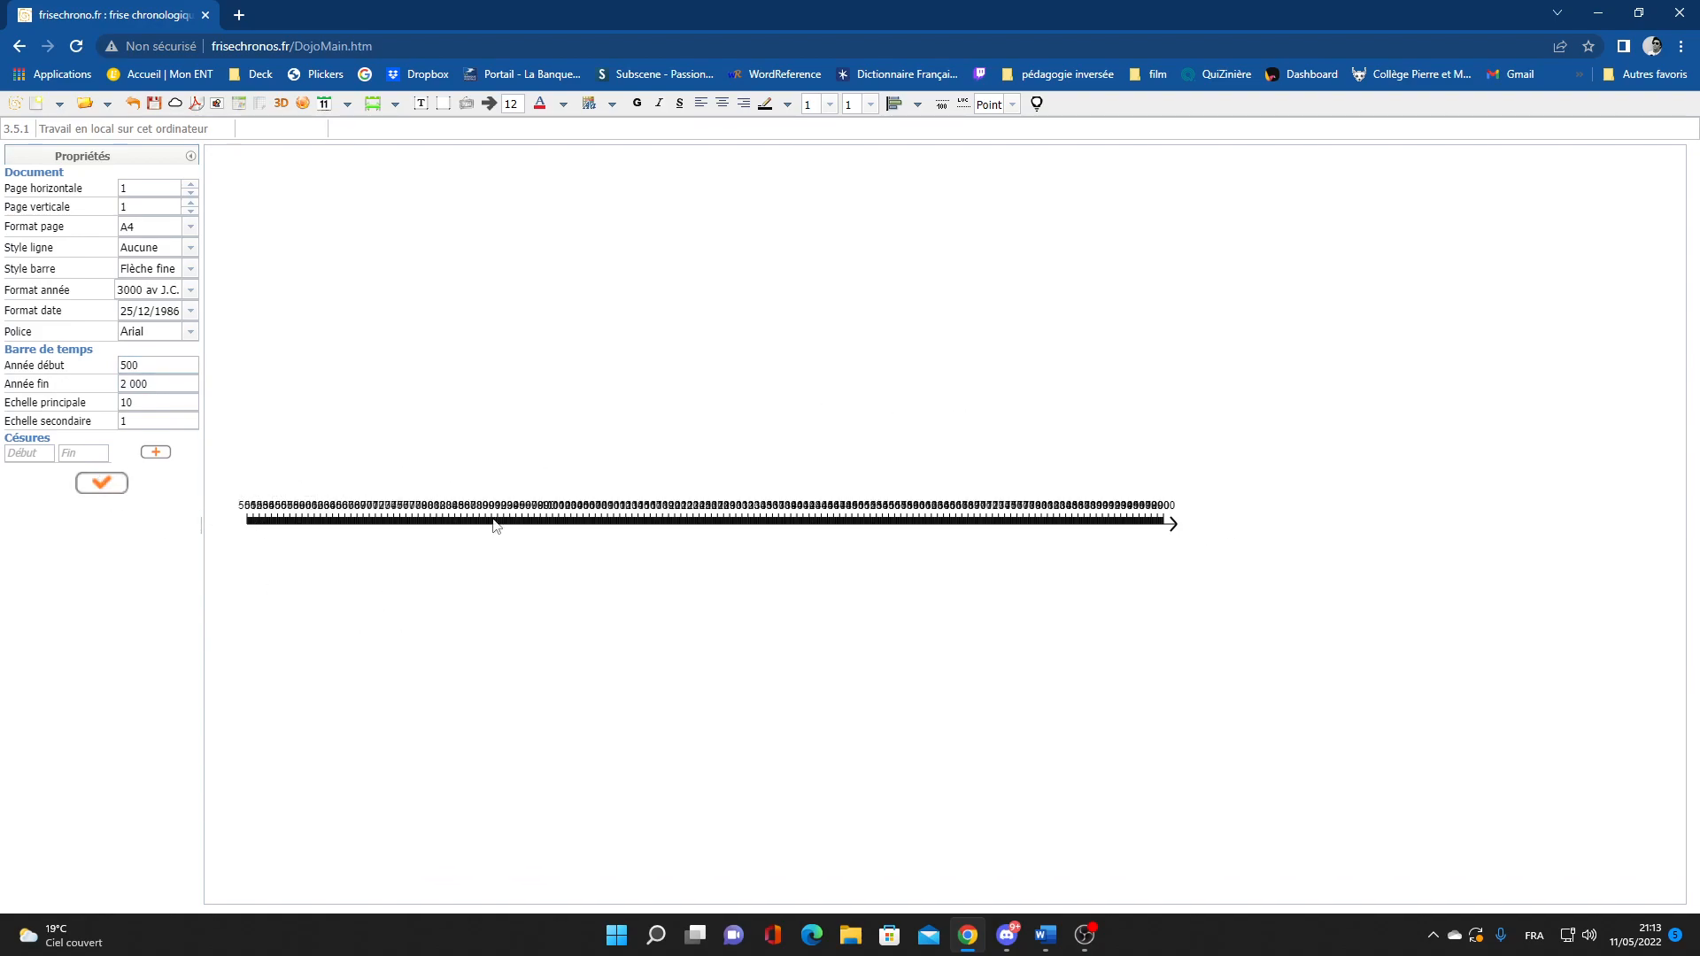
Set the main scale to 100 years and the secondary scale to 10
click(158, 404)
key(Tab)
text(10)
click(101, 482)
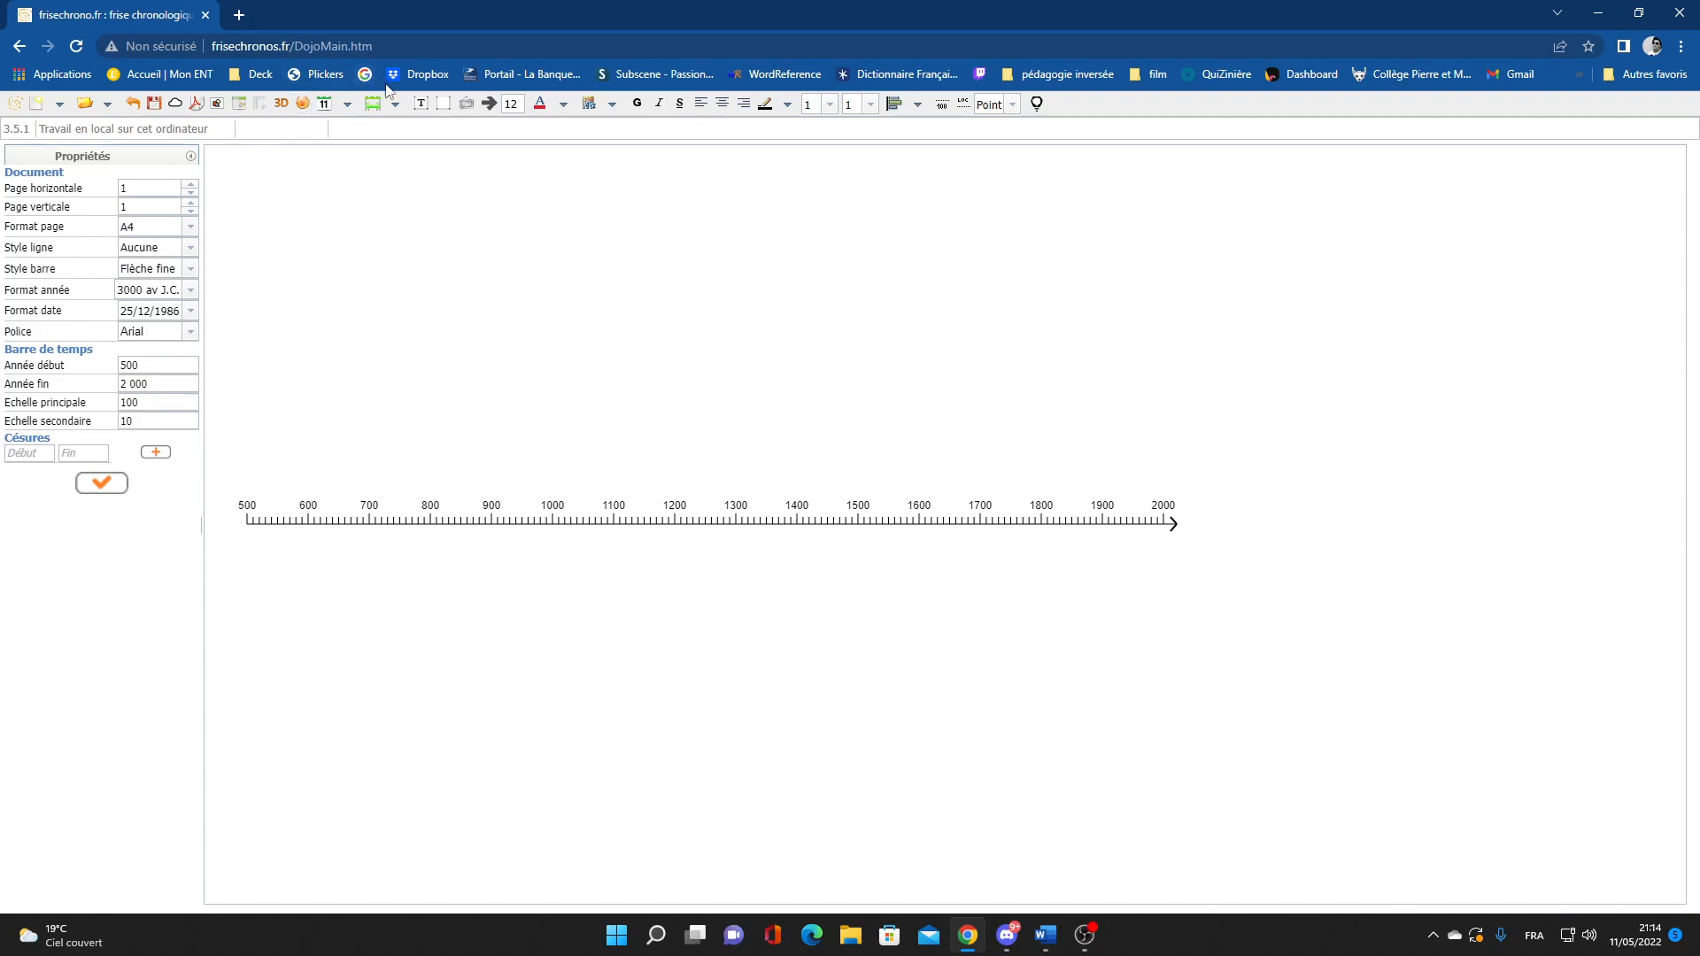
Choose Créer un événement (classique) from the event tool's menu
click(346, 105)
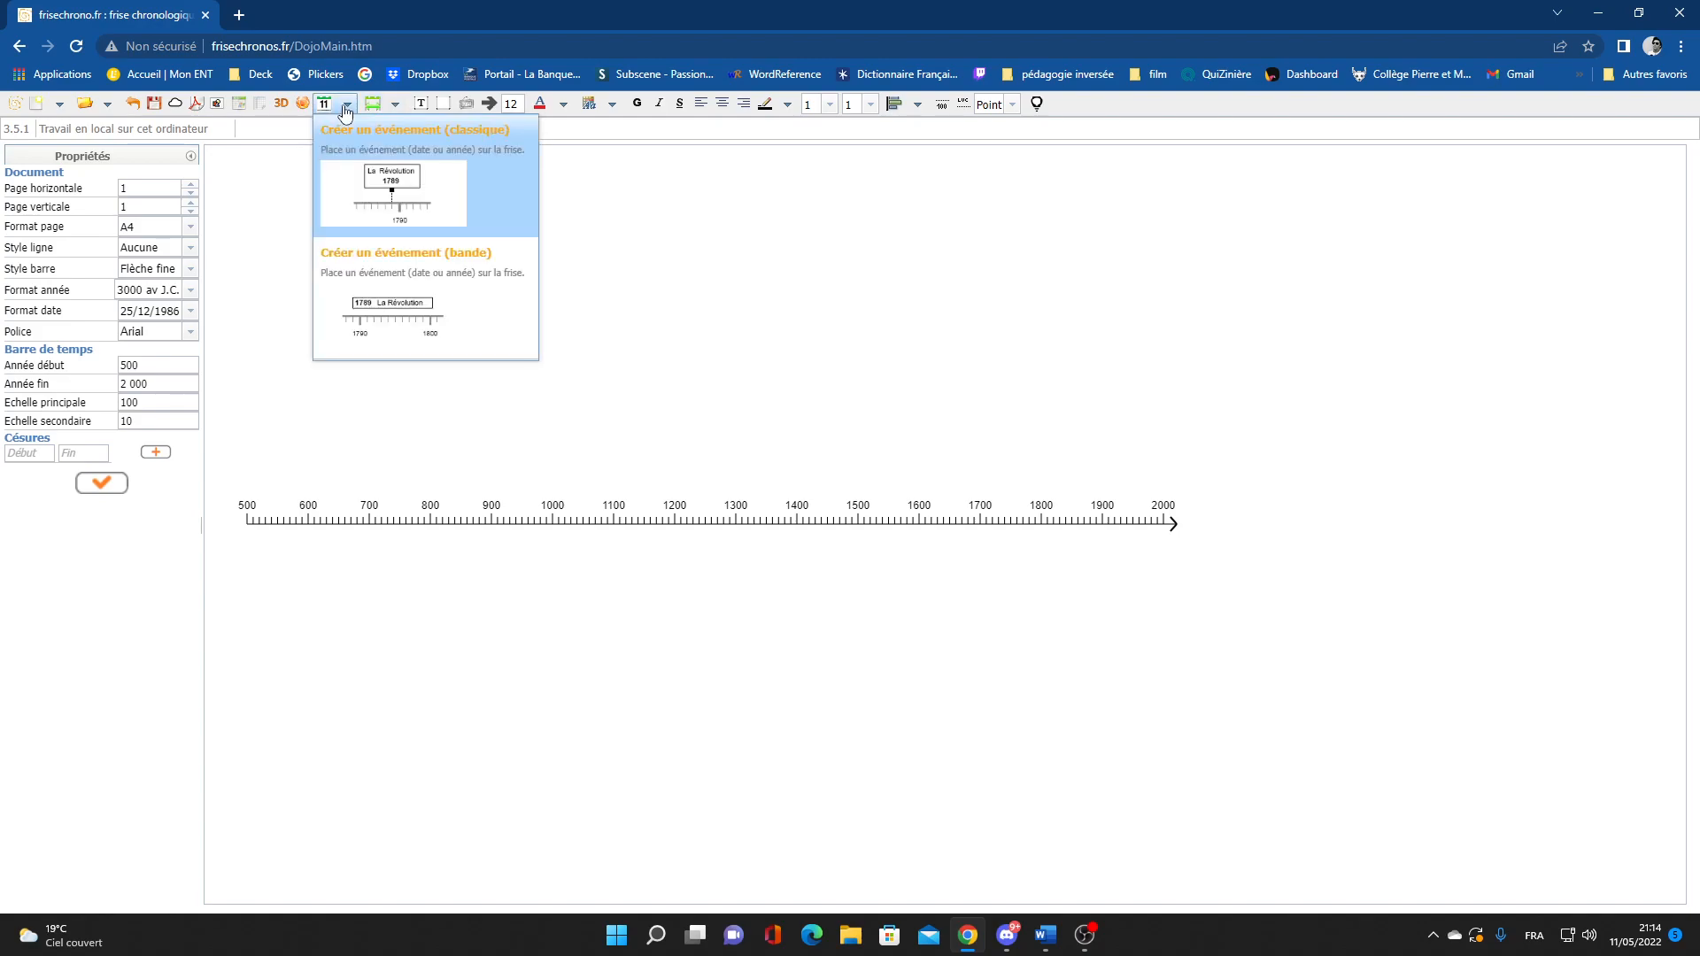
click(434, 192)
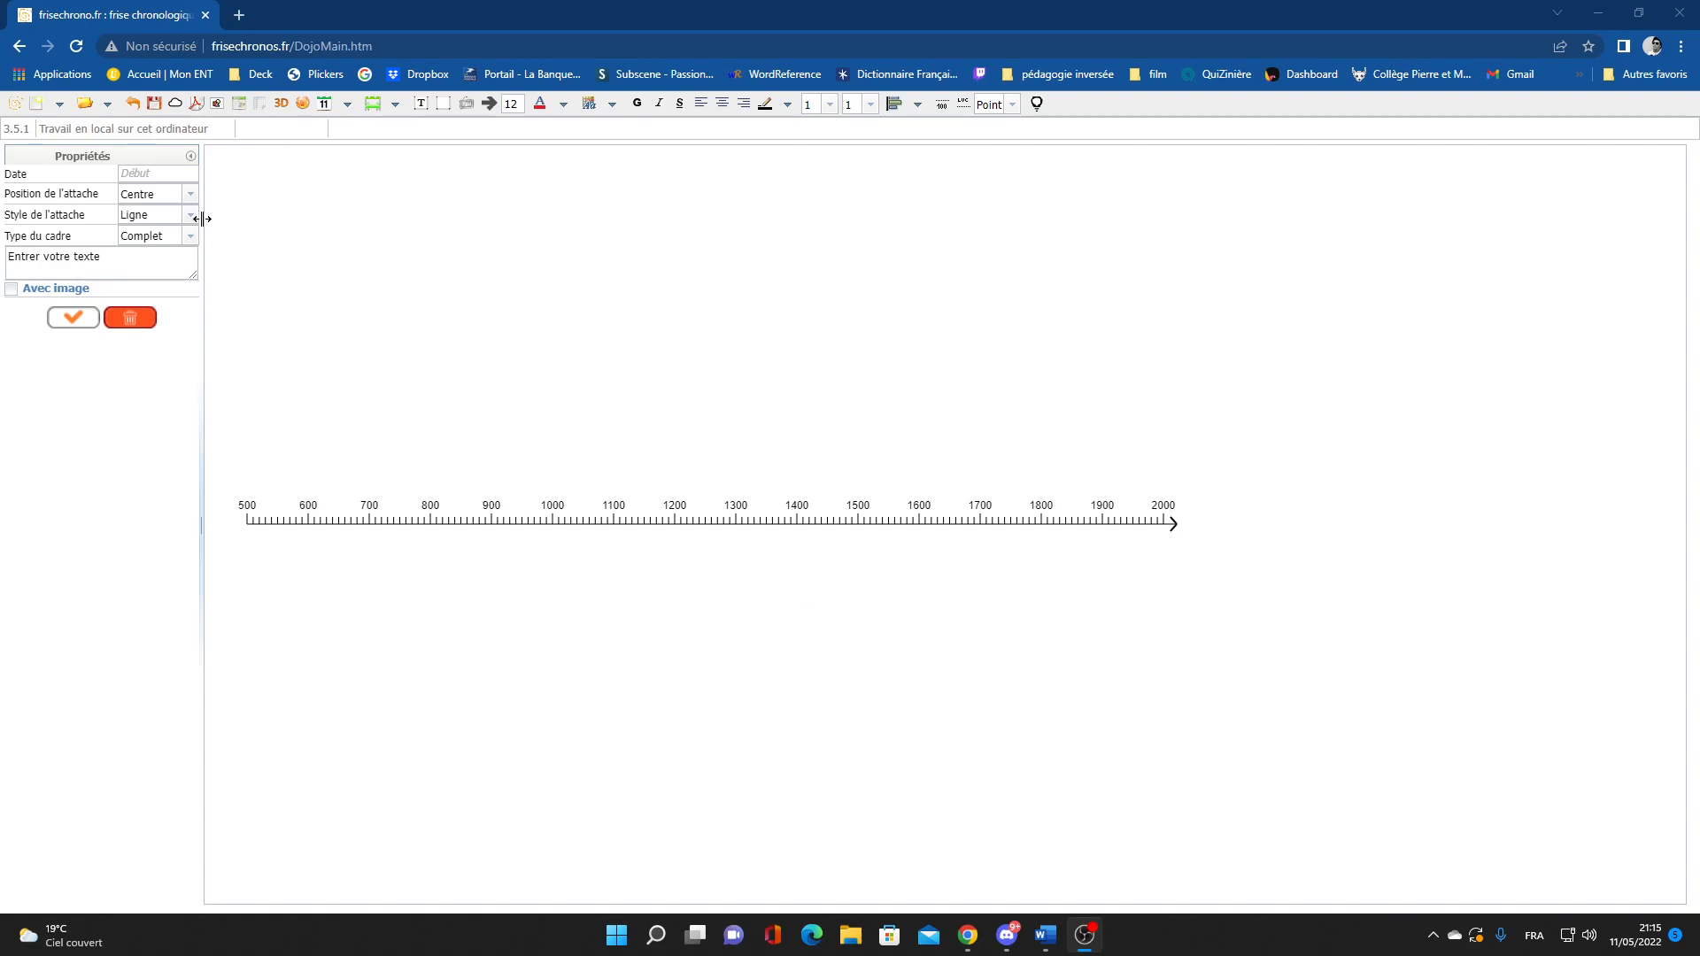
Give the event a centred attachment, a dotted attachment line and a full frame
click(167, 174)
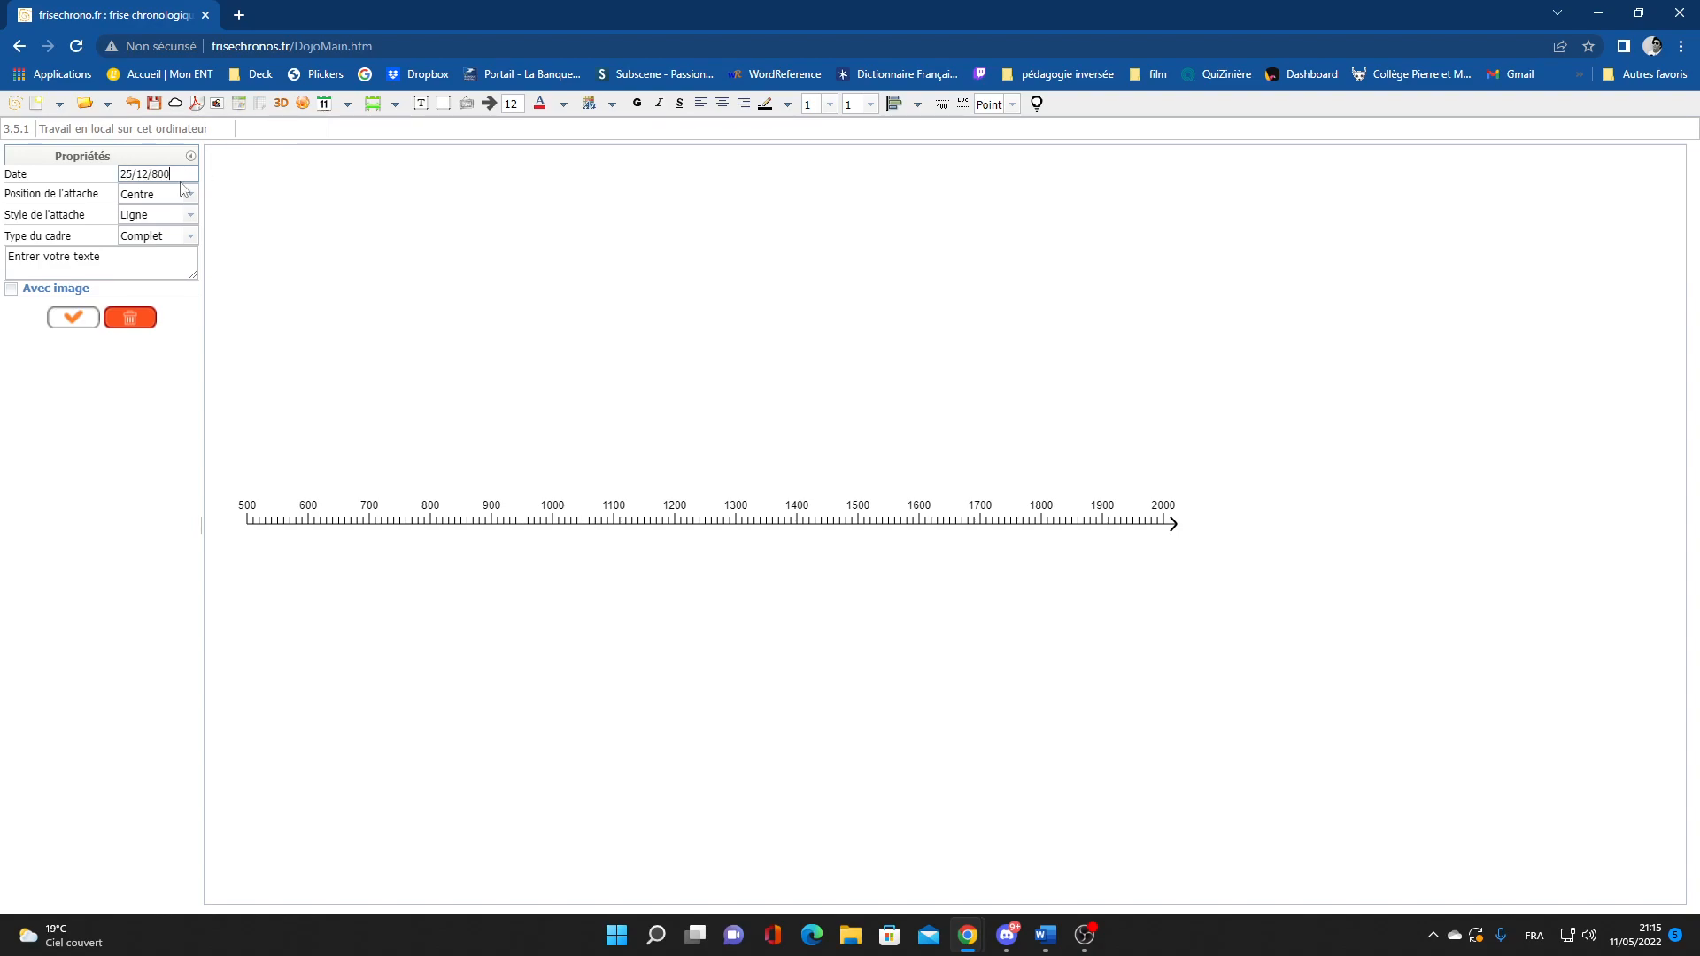
click(189, 195)
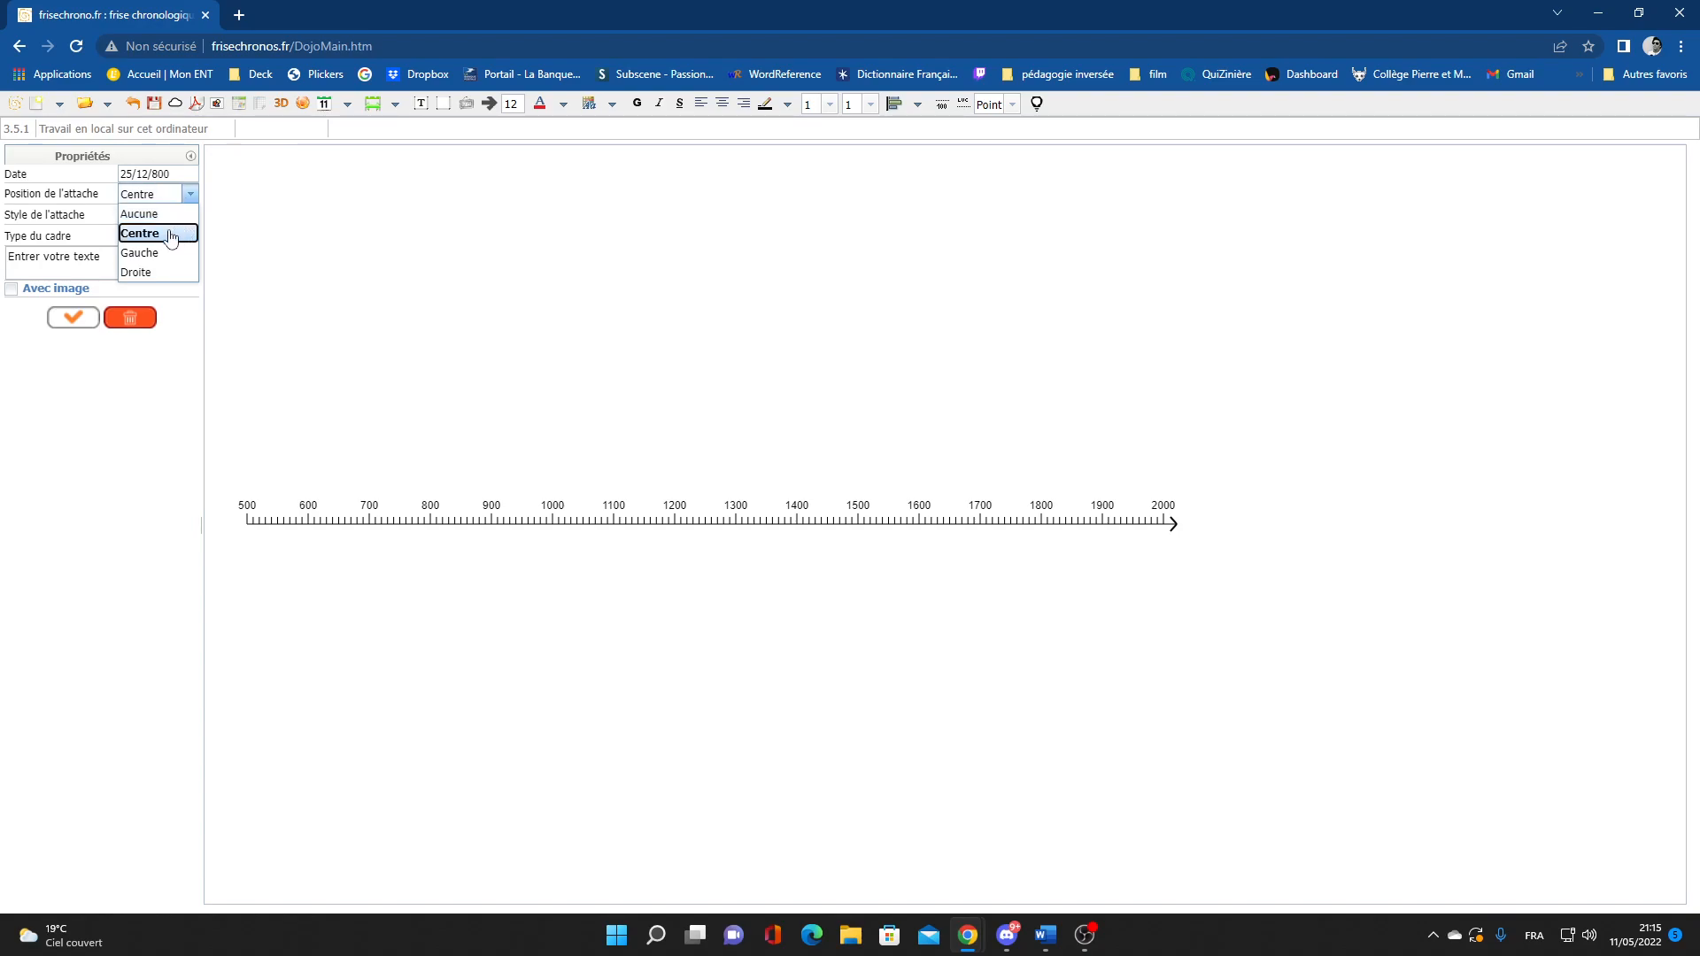
click(187, 198)
click(191, 217)
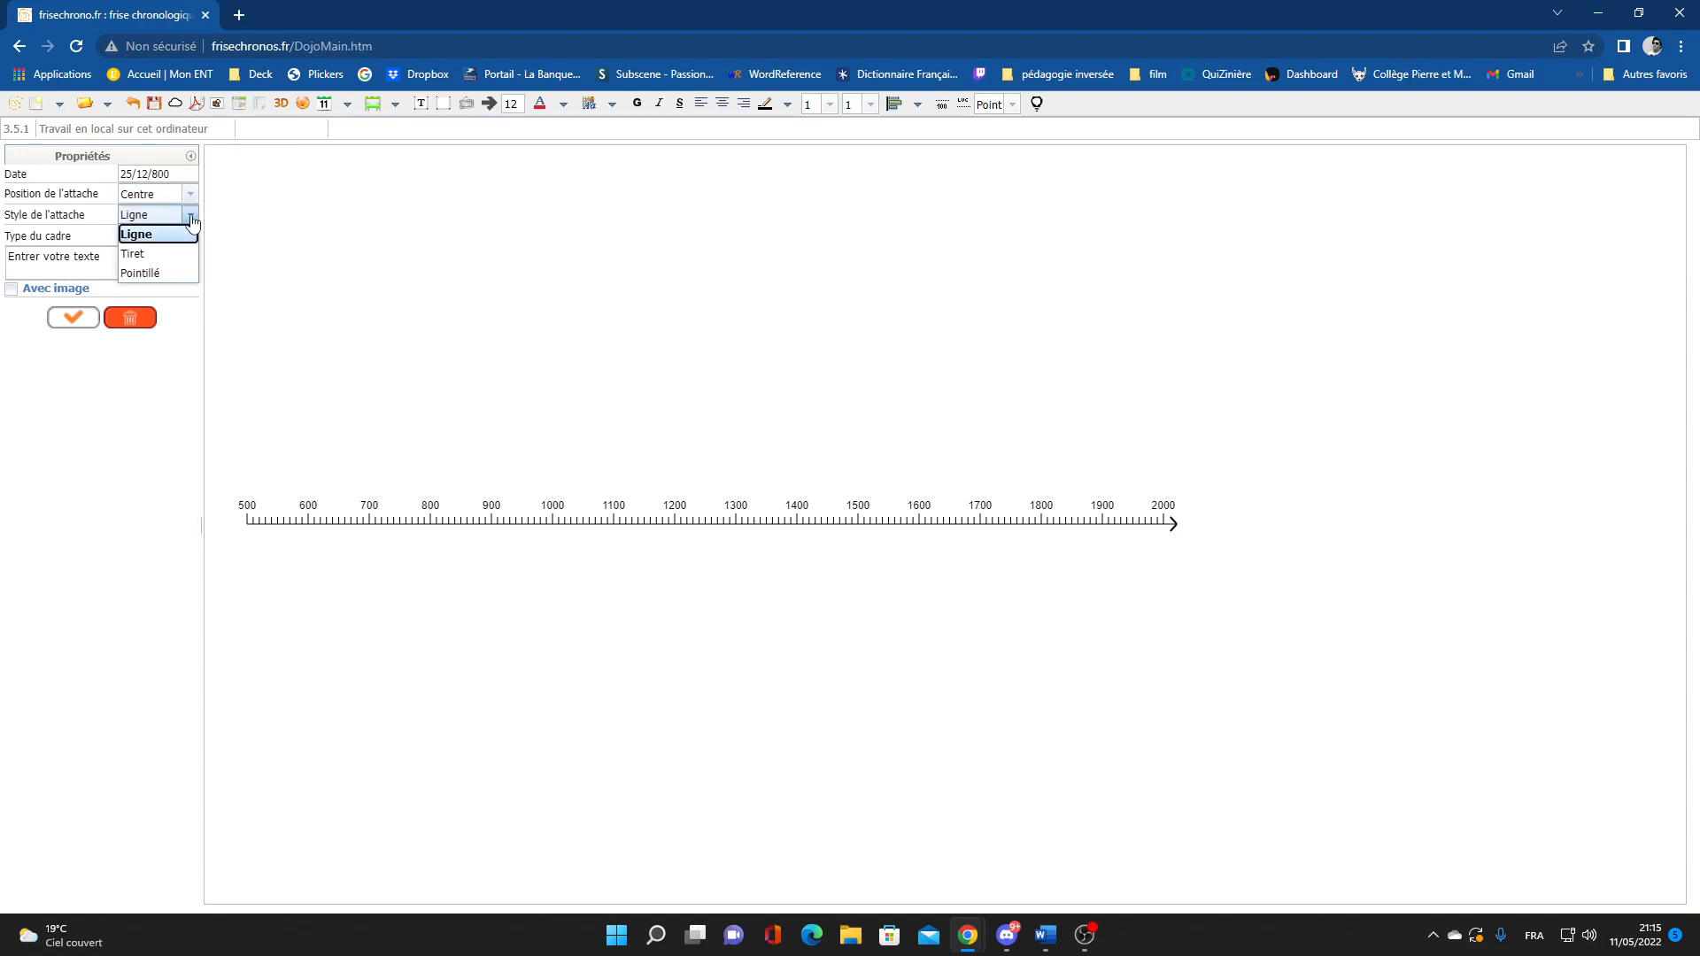
click(173, 275)
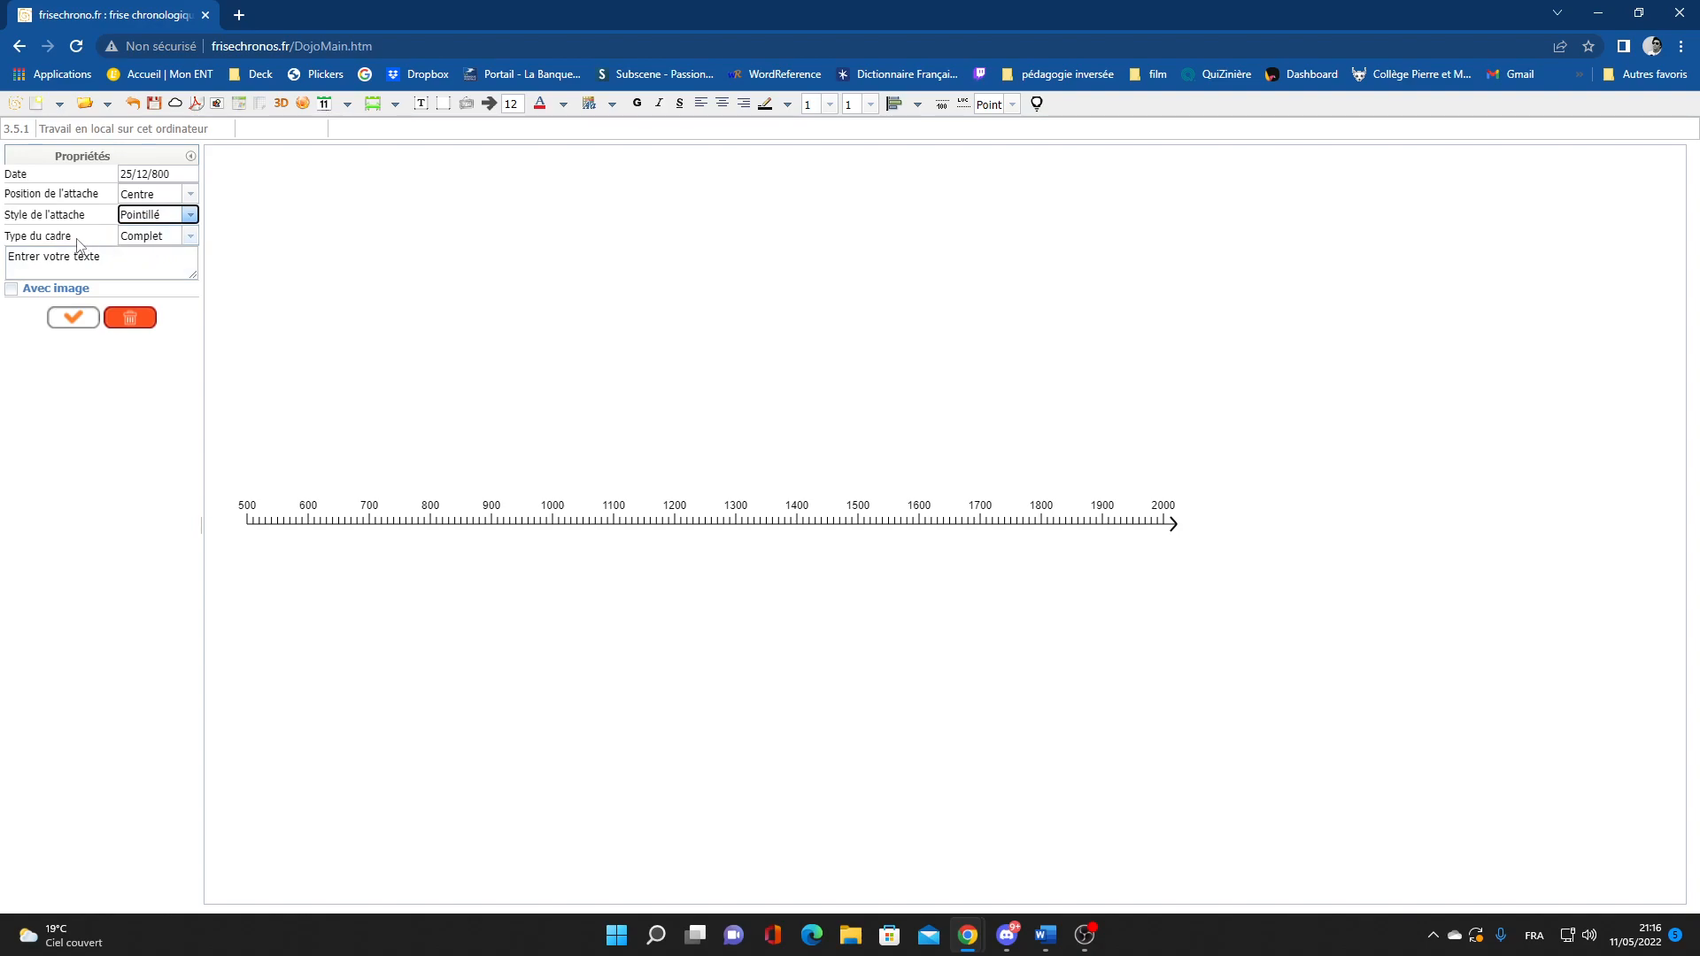
click(190, 237)
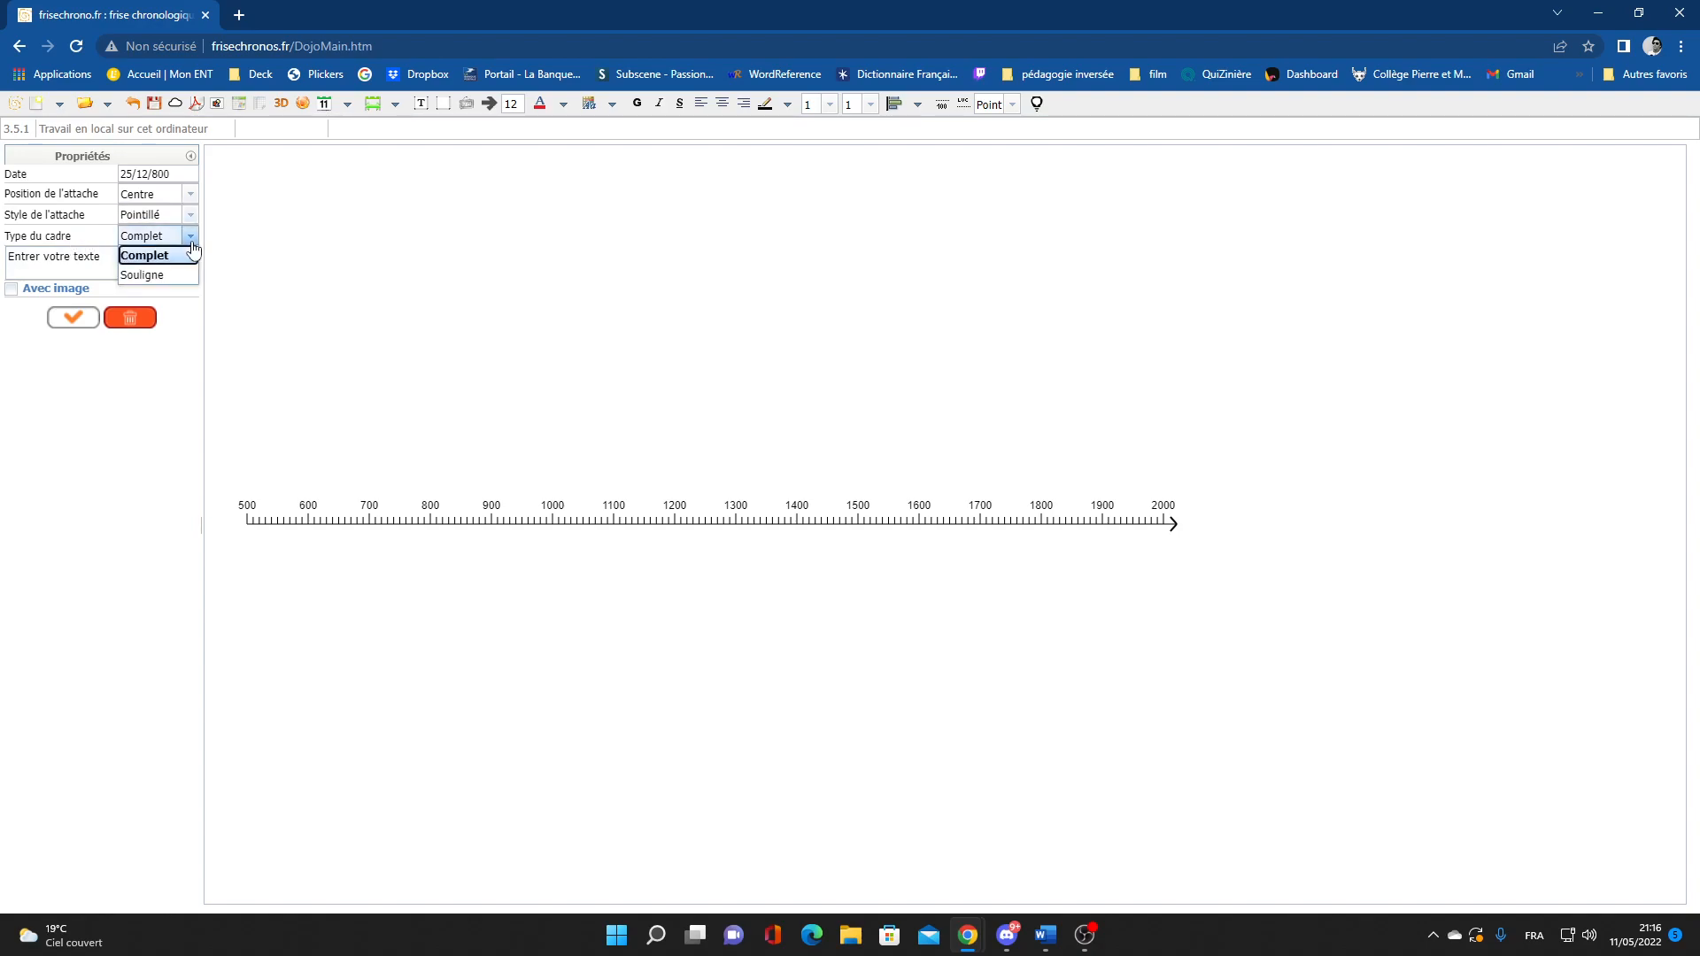
click(126, 255)
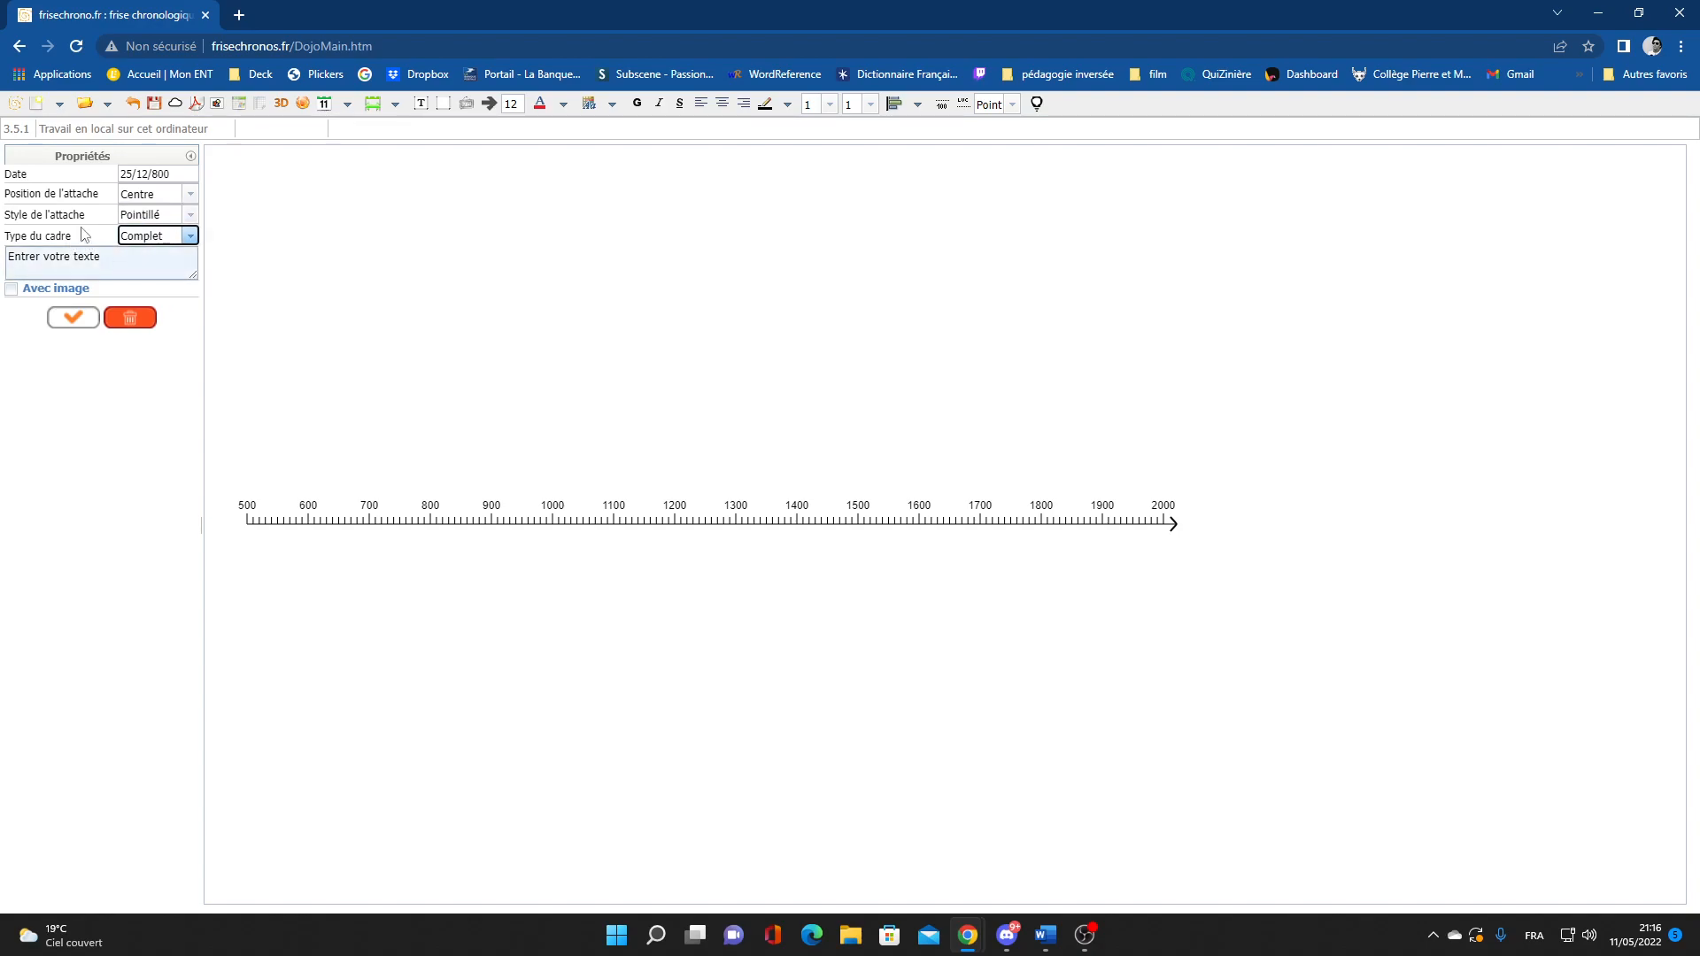
Set the event text to 'Couronnement de Charlemagne', fixing typos via spelling suggestions, and validate
click(126, 259)
triple_click(123, 259)
text(Couronnemetn de Charlleme)
key(BackSpace)
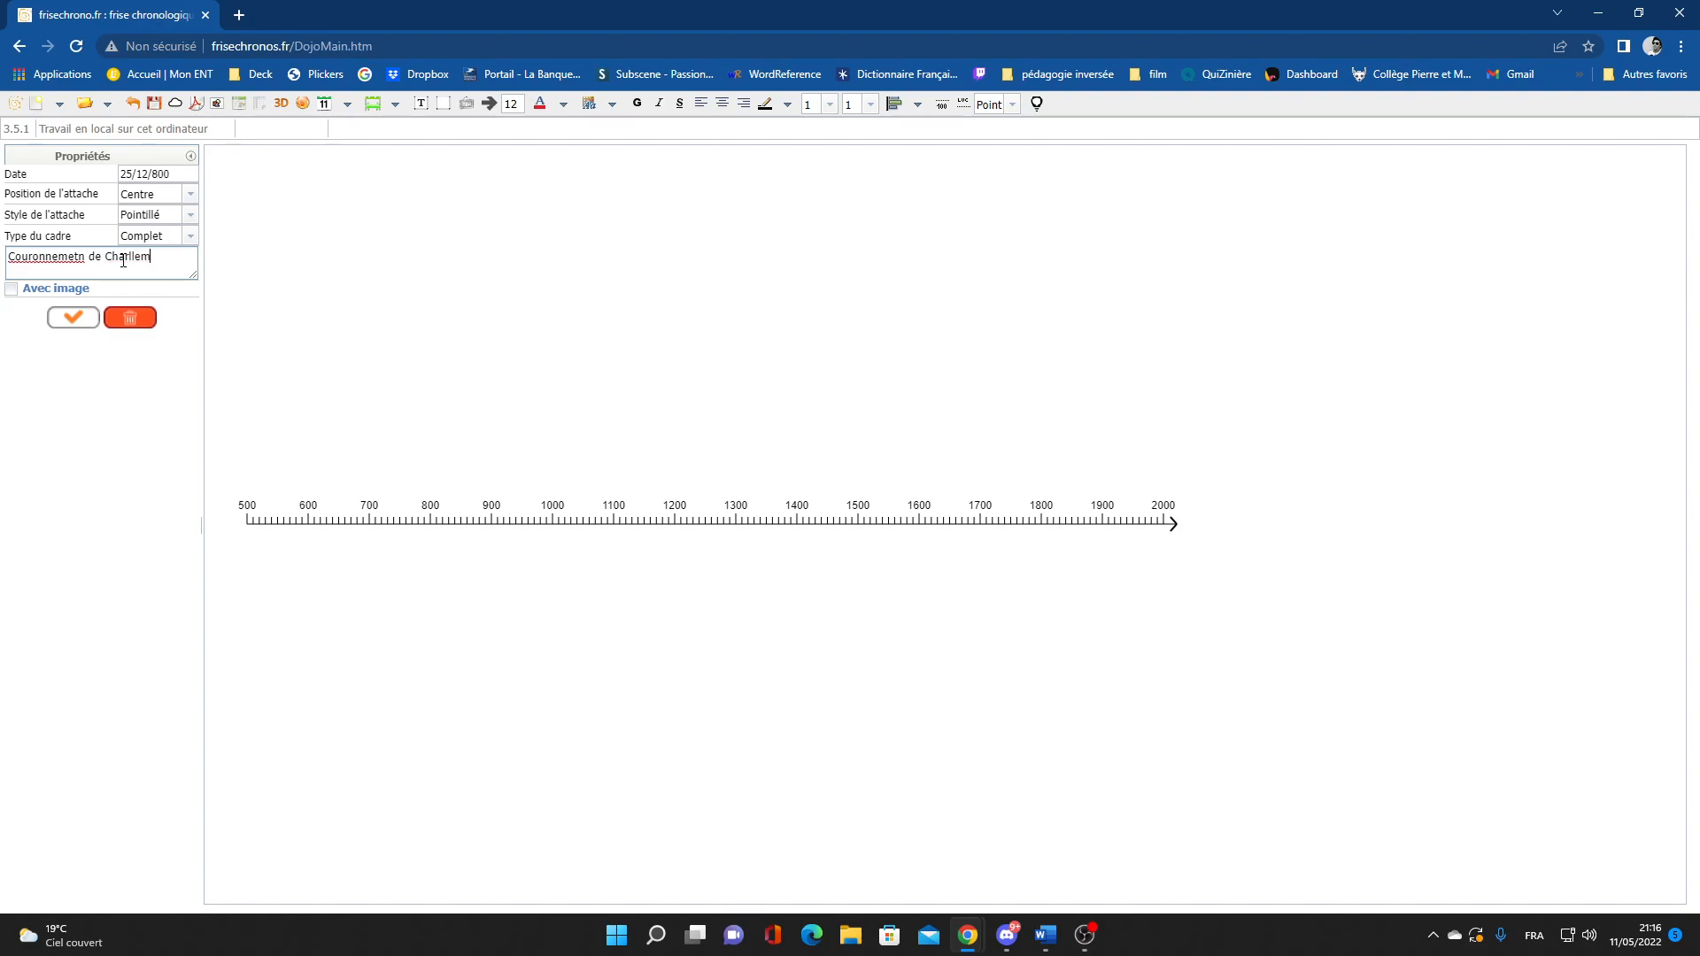
right_click(71, 254)
click(110, 266)
double_click(146, 263)
right_click(147, 264)
click(223, 282)
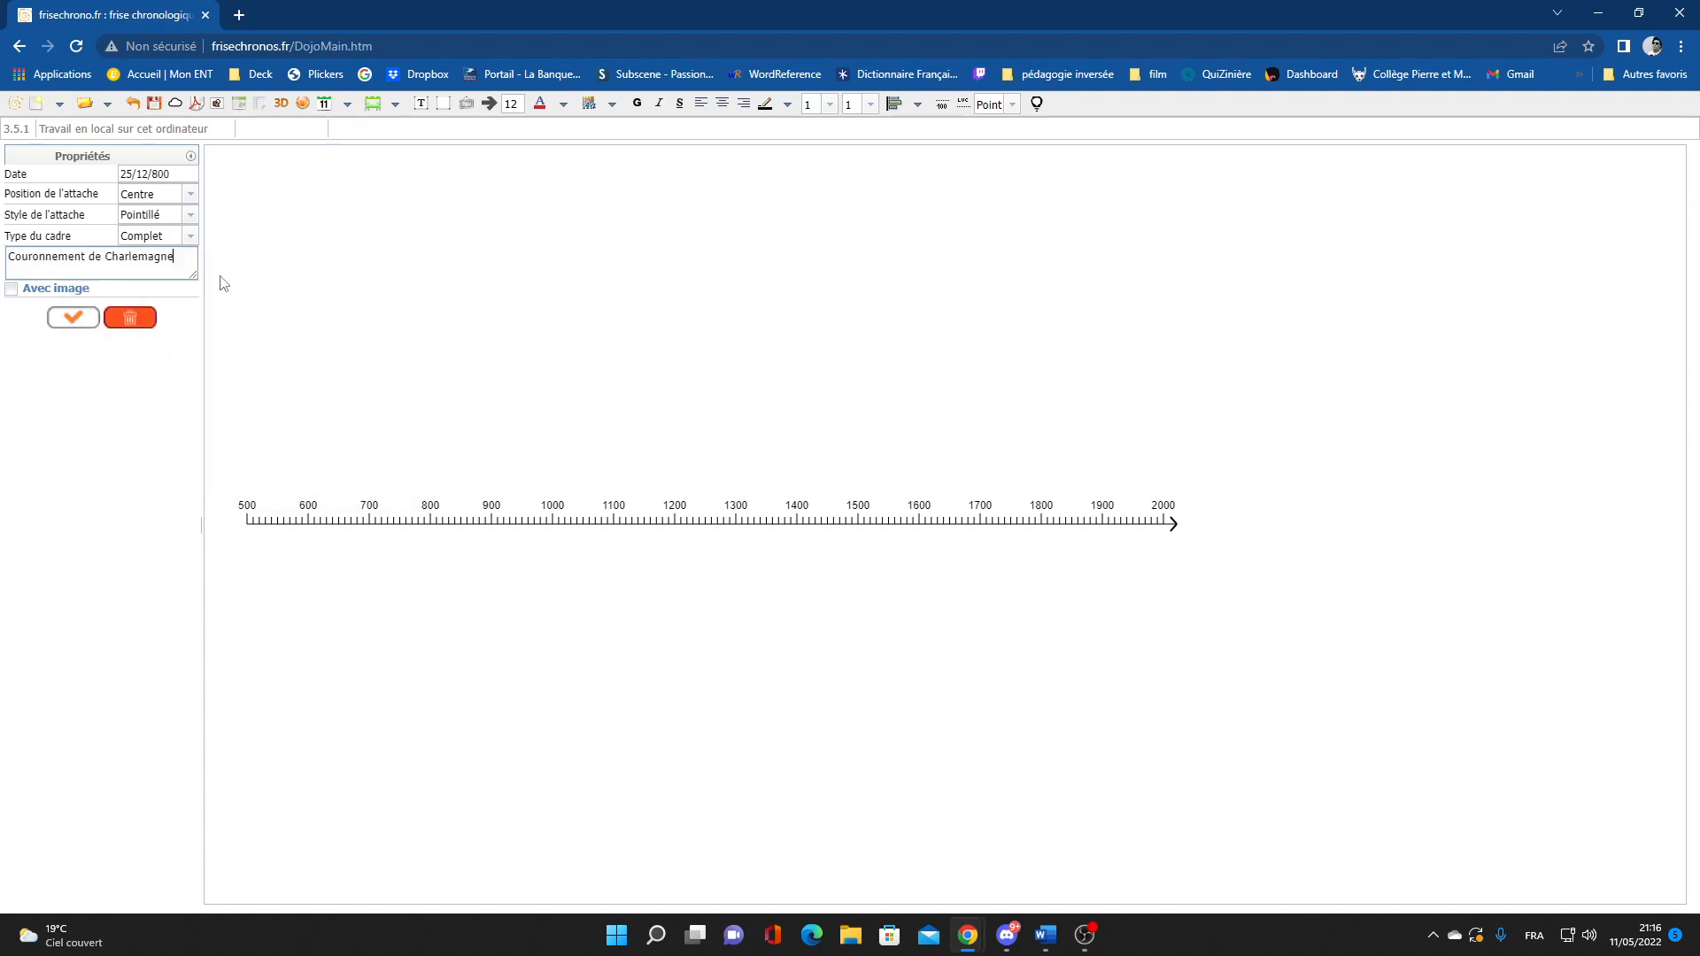
click(66, 319)
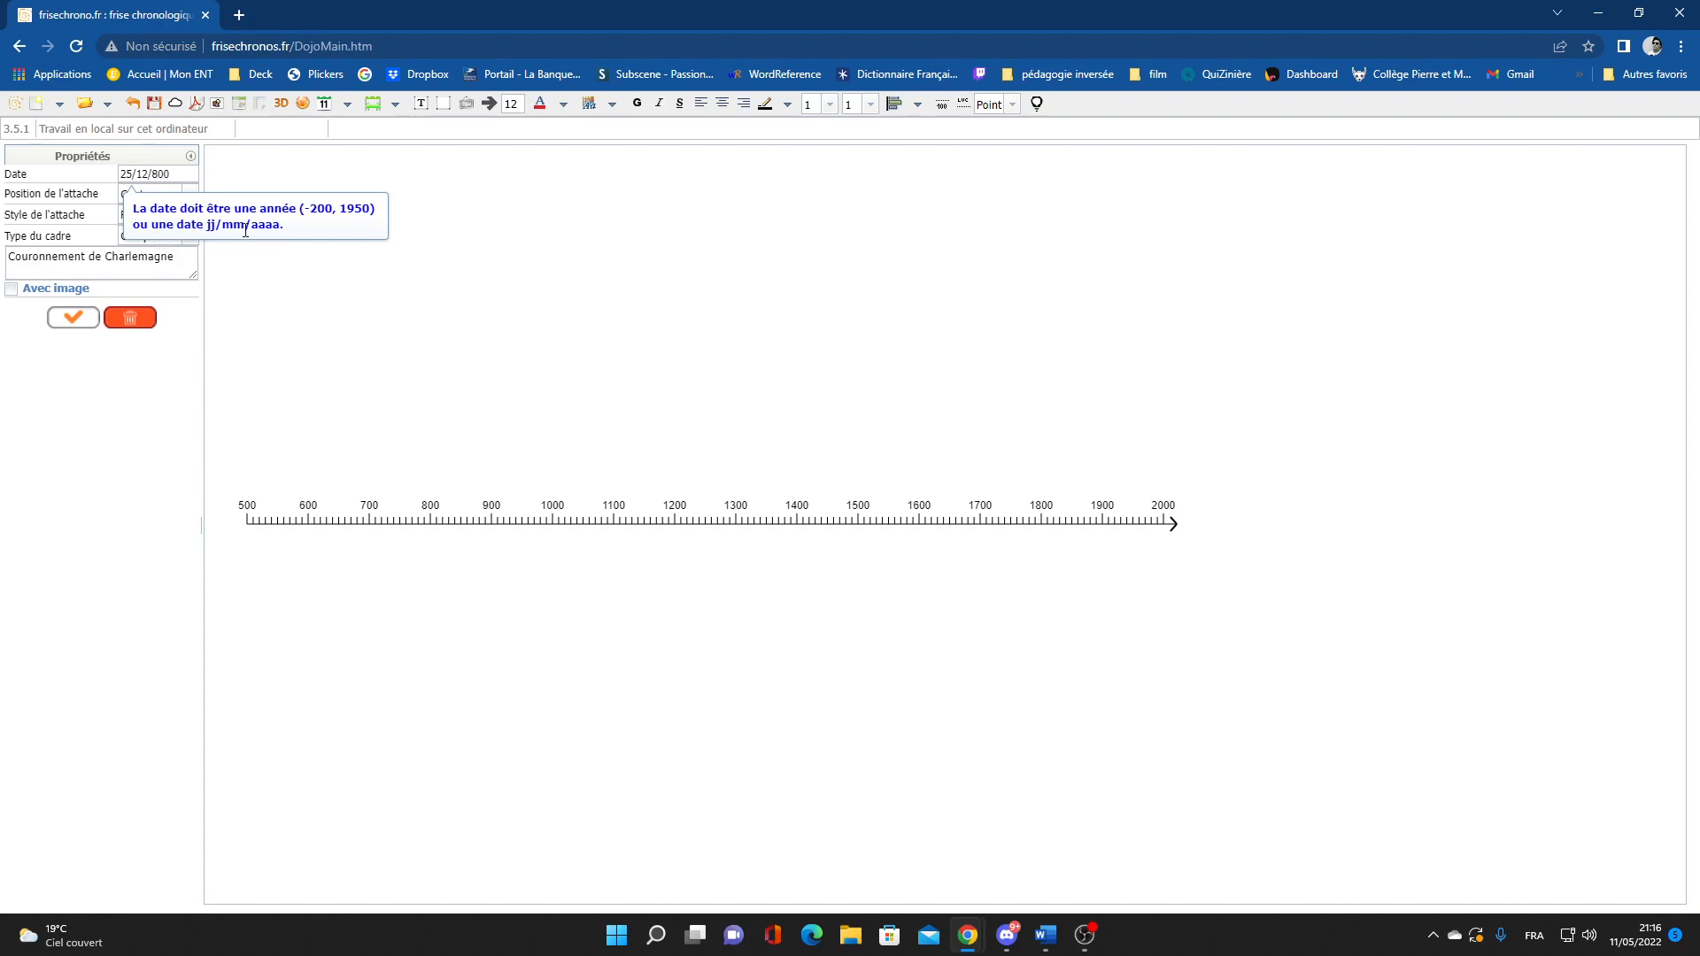
Set the event date to 800, move its box toward the axis, and enable an image
triple_click(188, 173)
text(800)
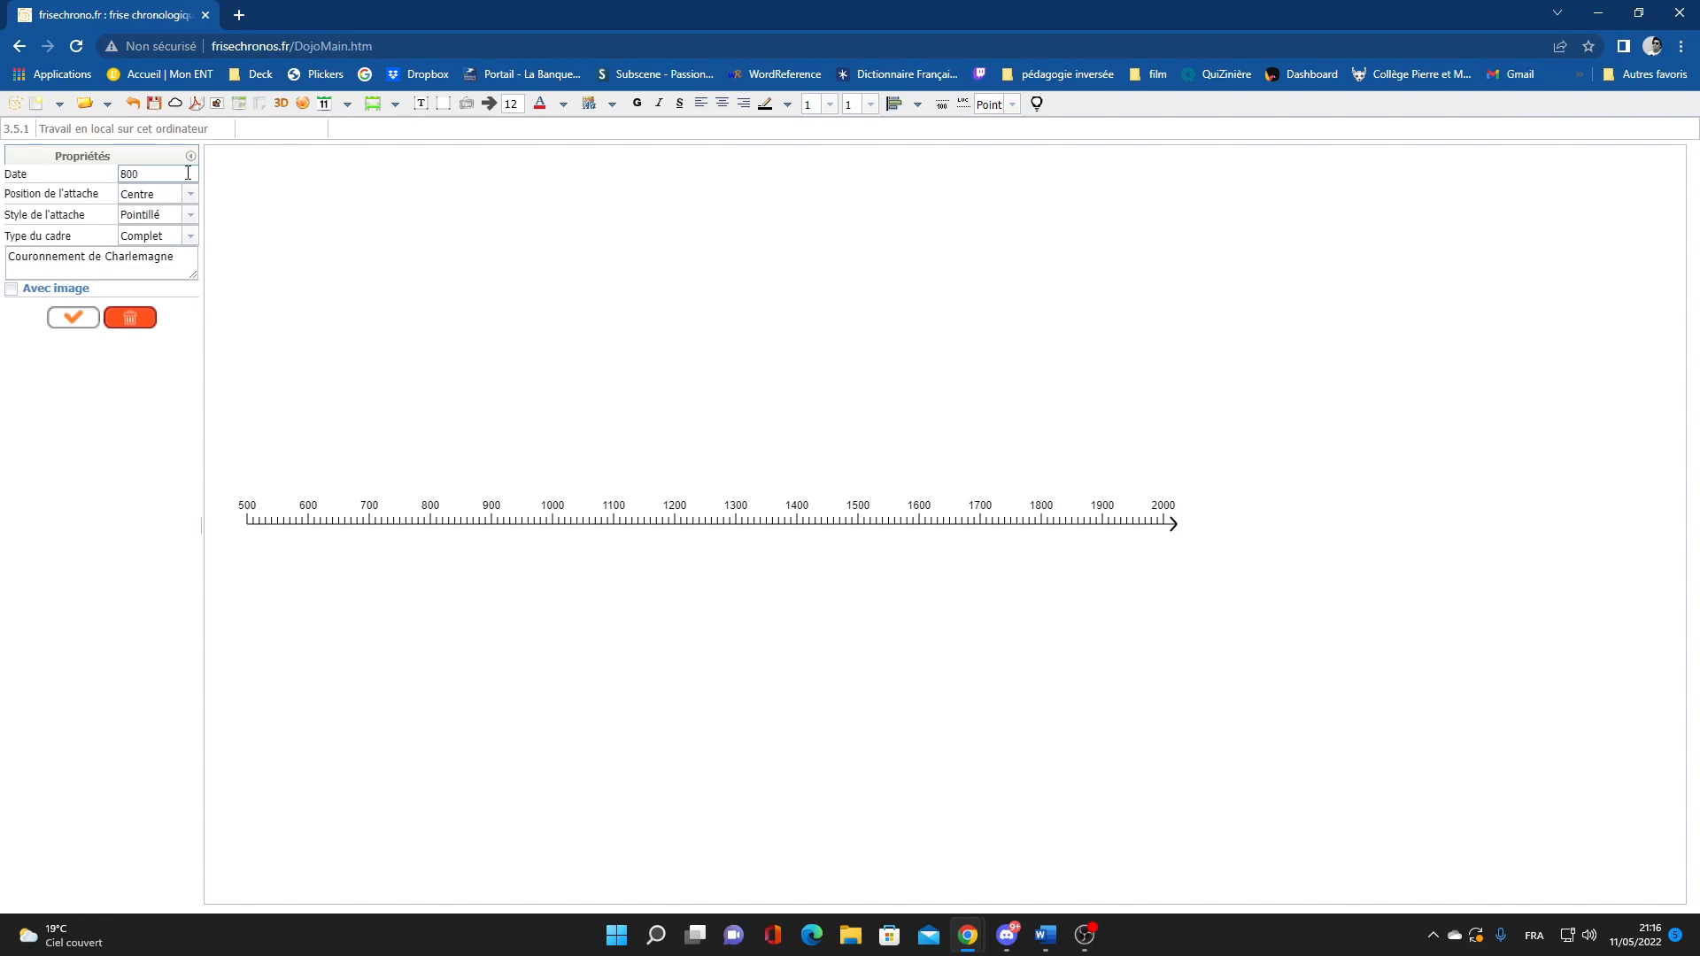
click(74, 317)
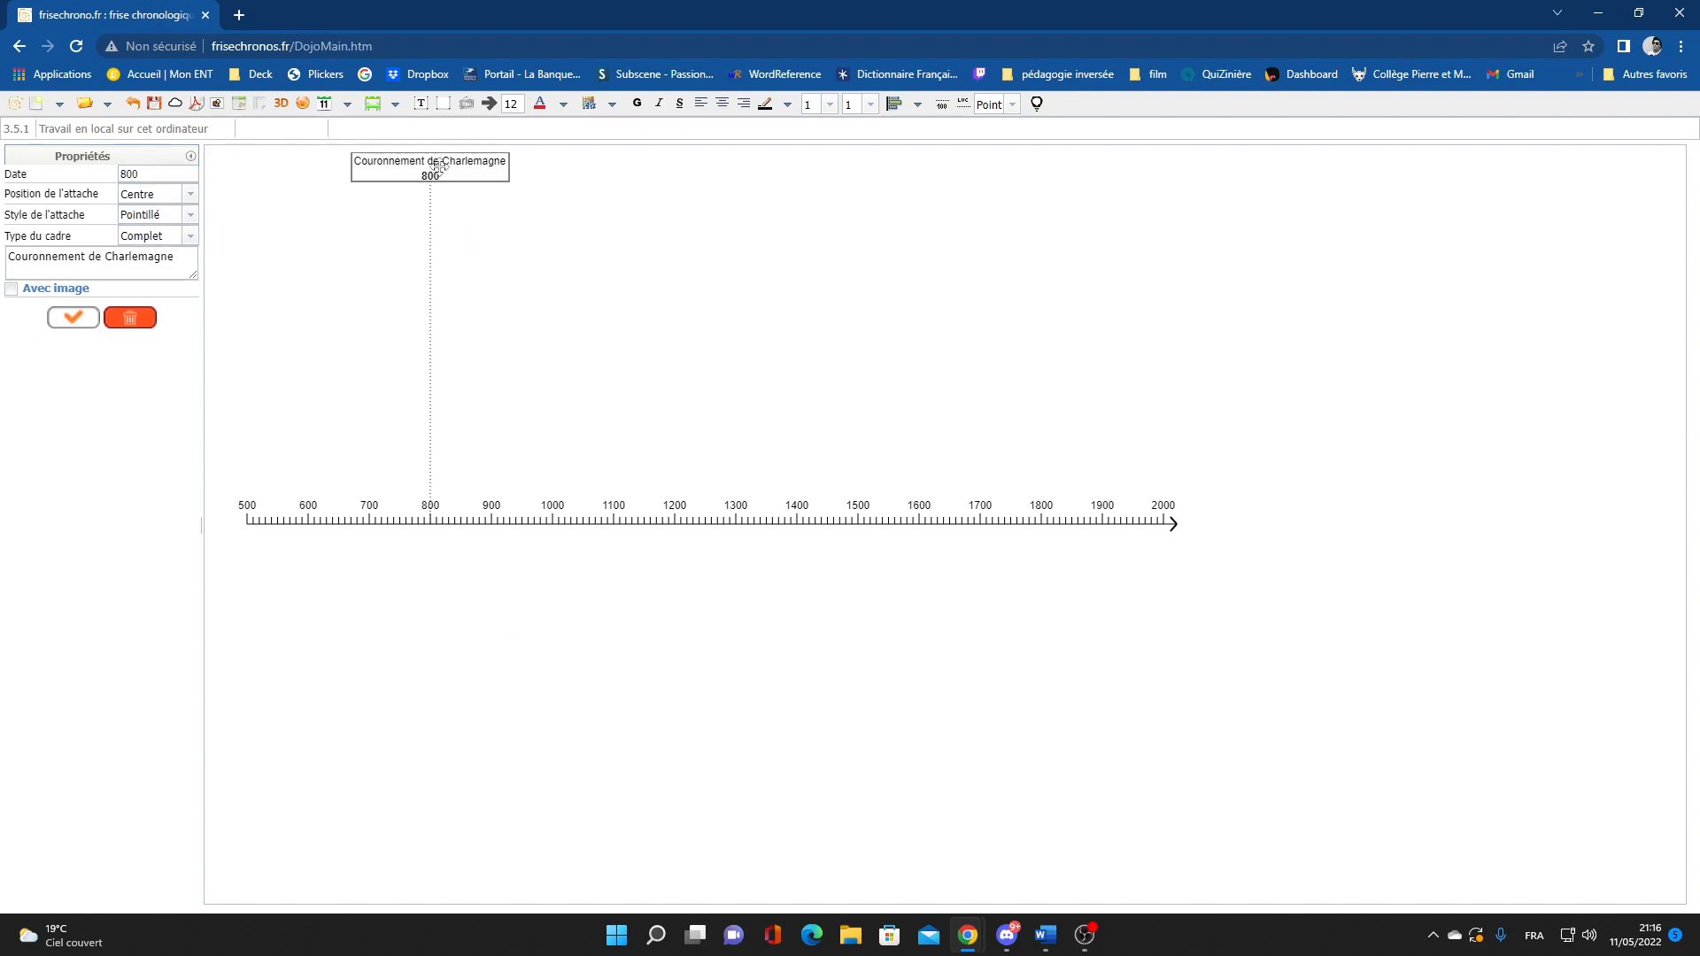
drag(474, 175, 465, 377)
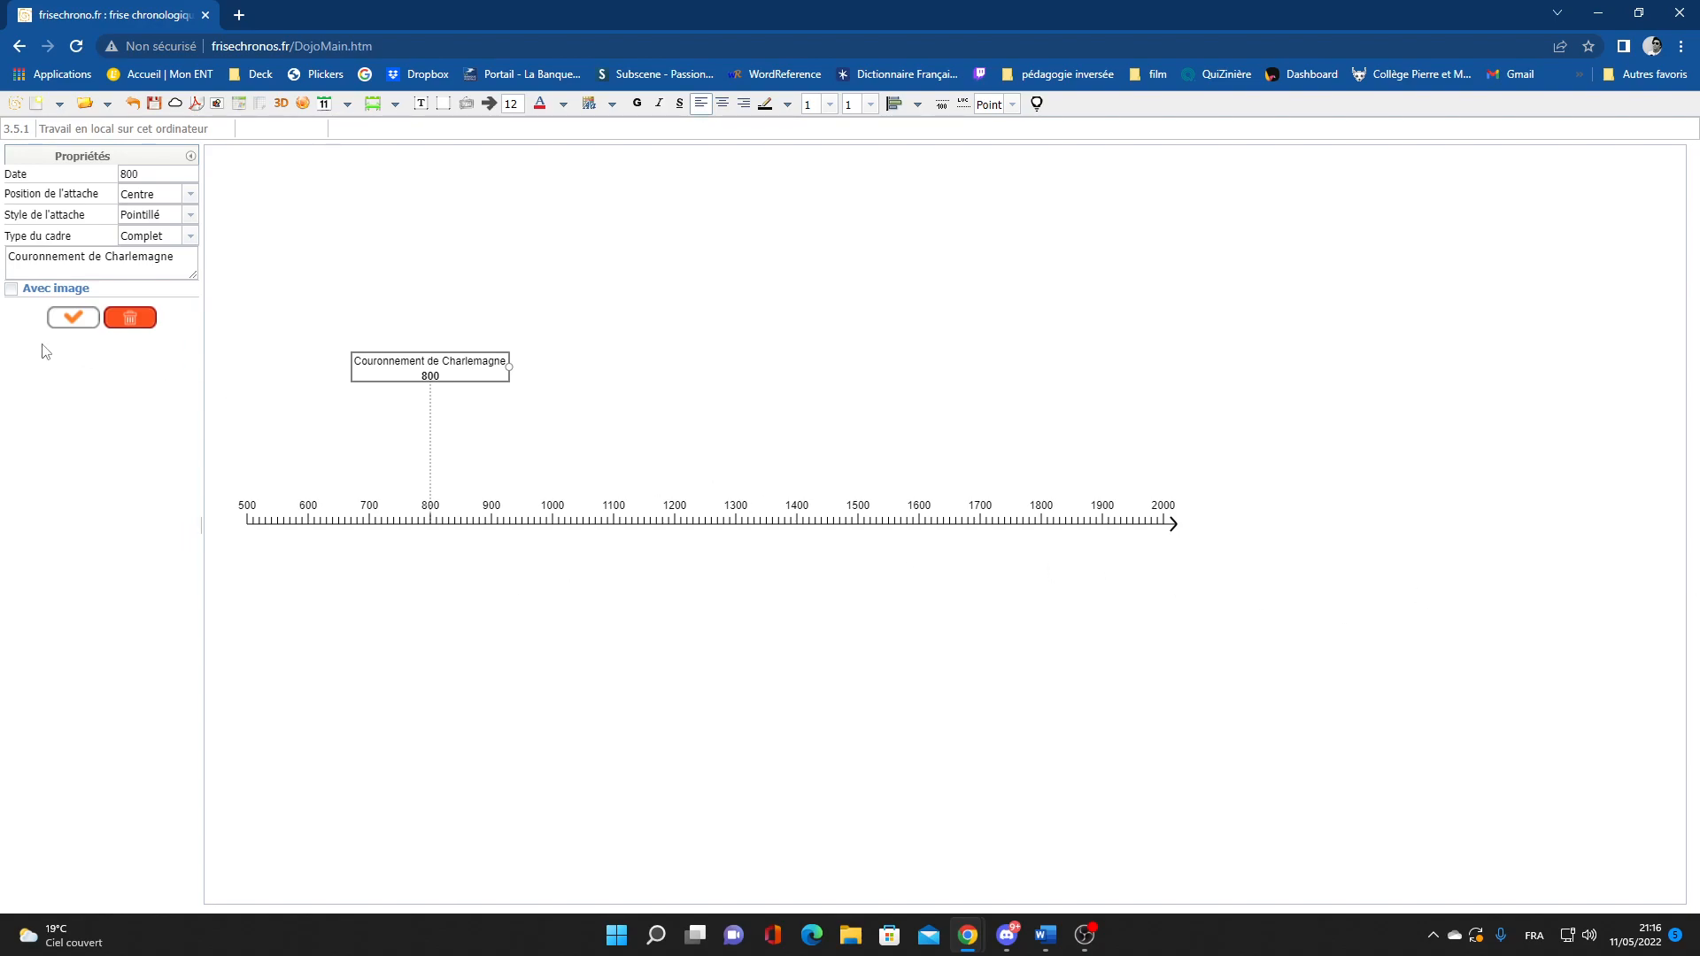
click(13, 290)
Browse for a picture for the coronation event, then close the file picker without choosing one
click(131, 300)
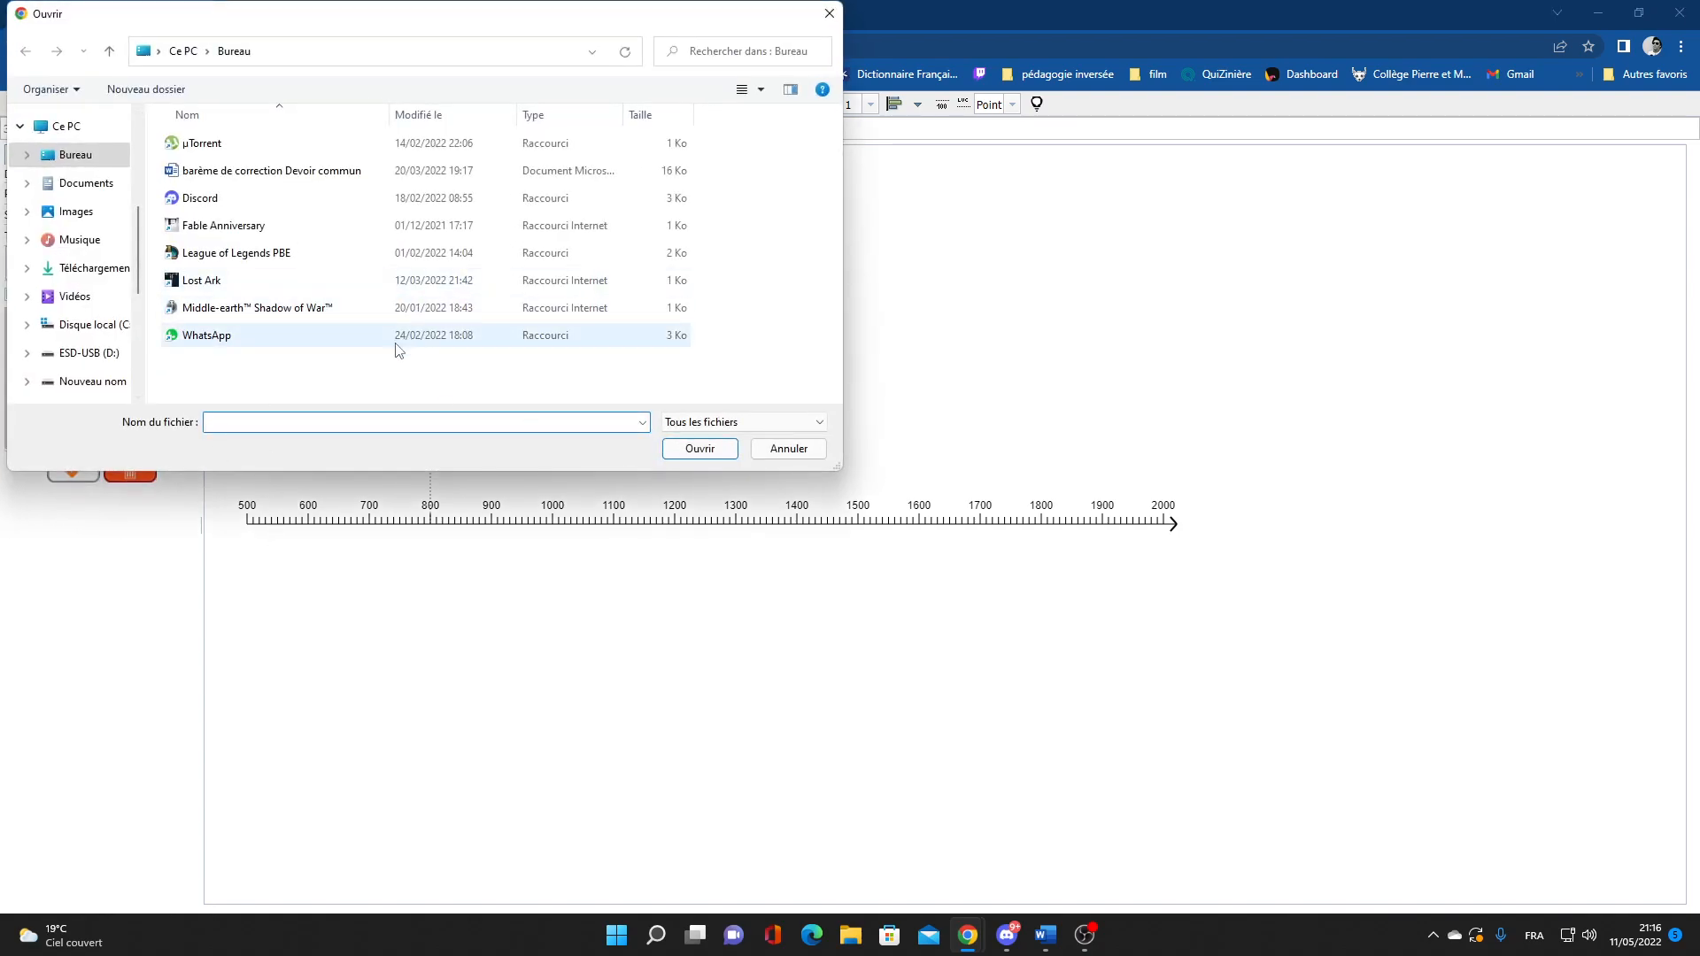
scroll(85, 272, down, 2)
scroll(86, 271, down, 2)
scroll(84, 261, up, 8)
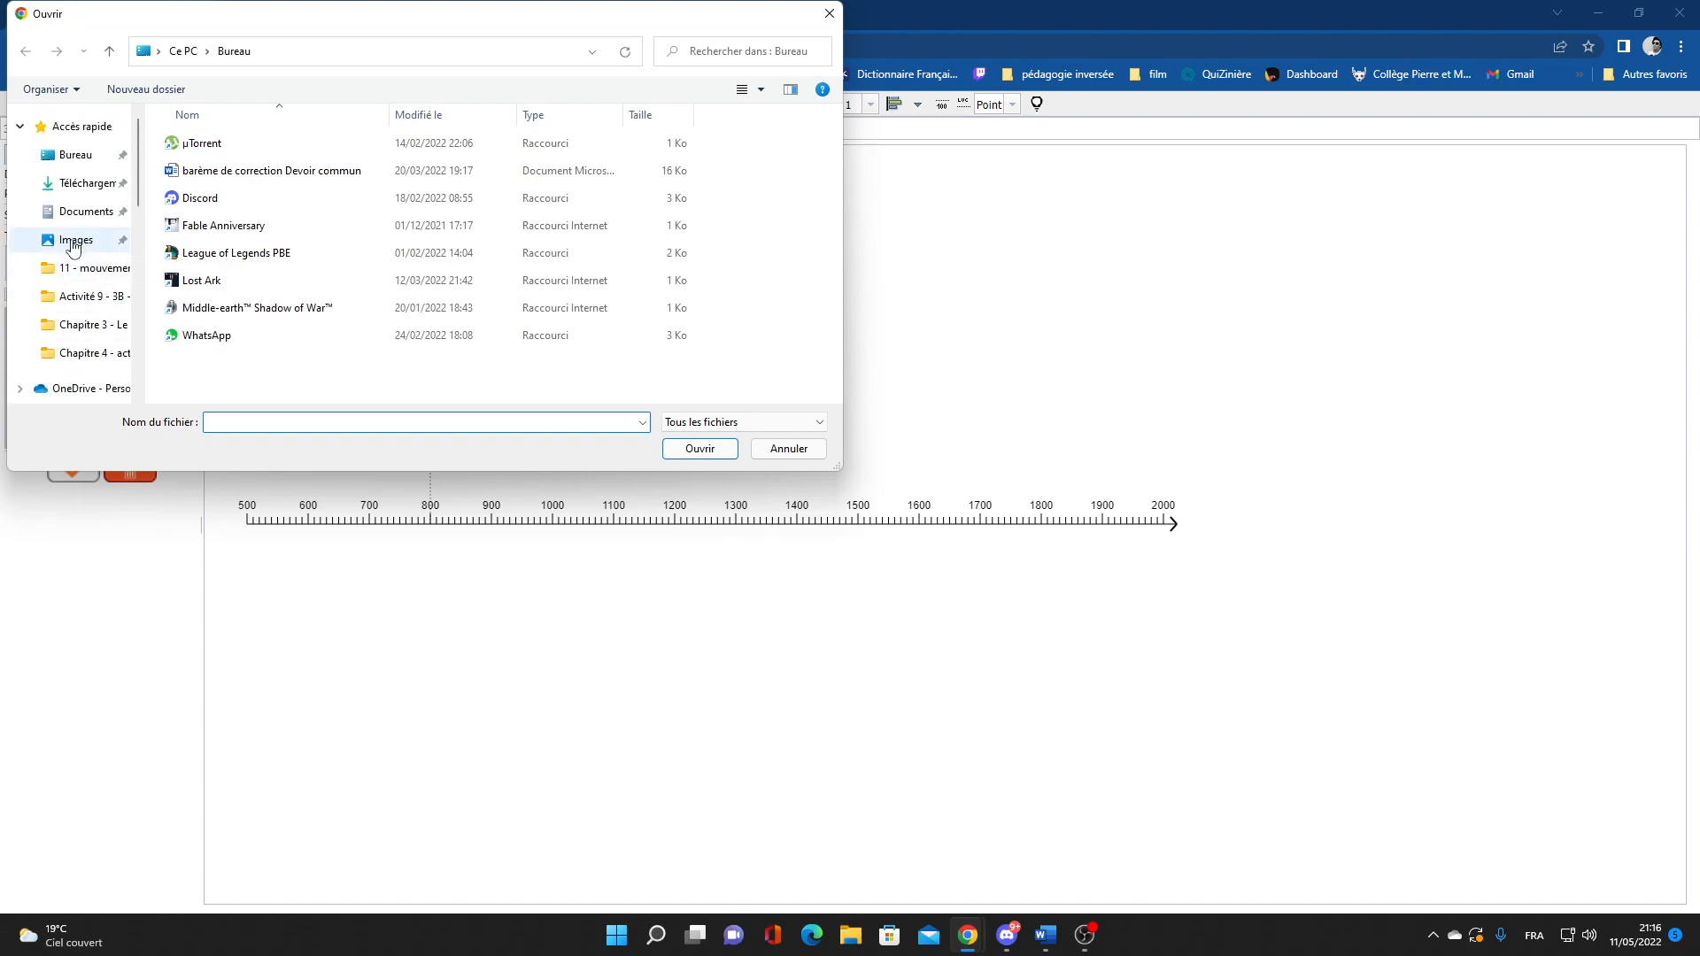
scroll(88, 265, down, 2)
scroll(88, 292, down, 3)
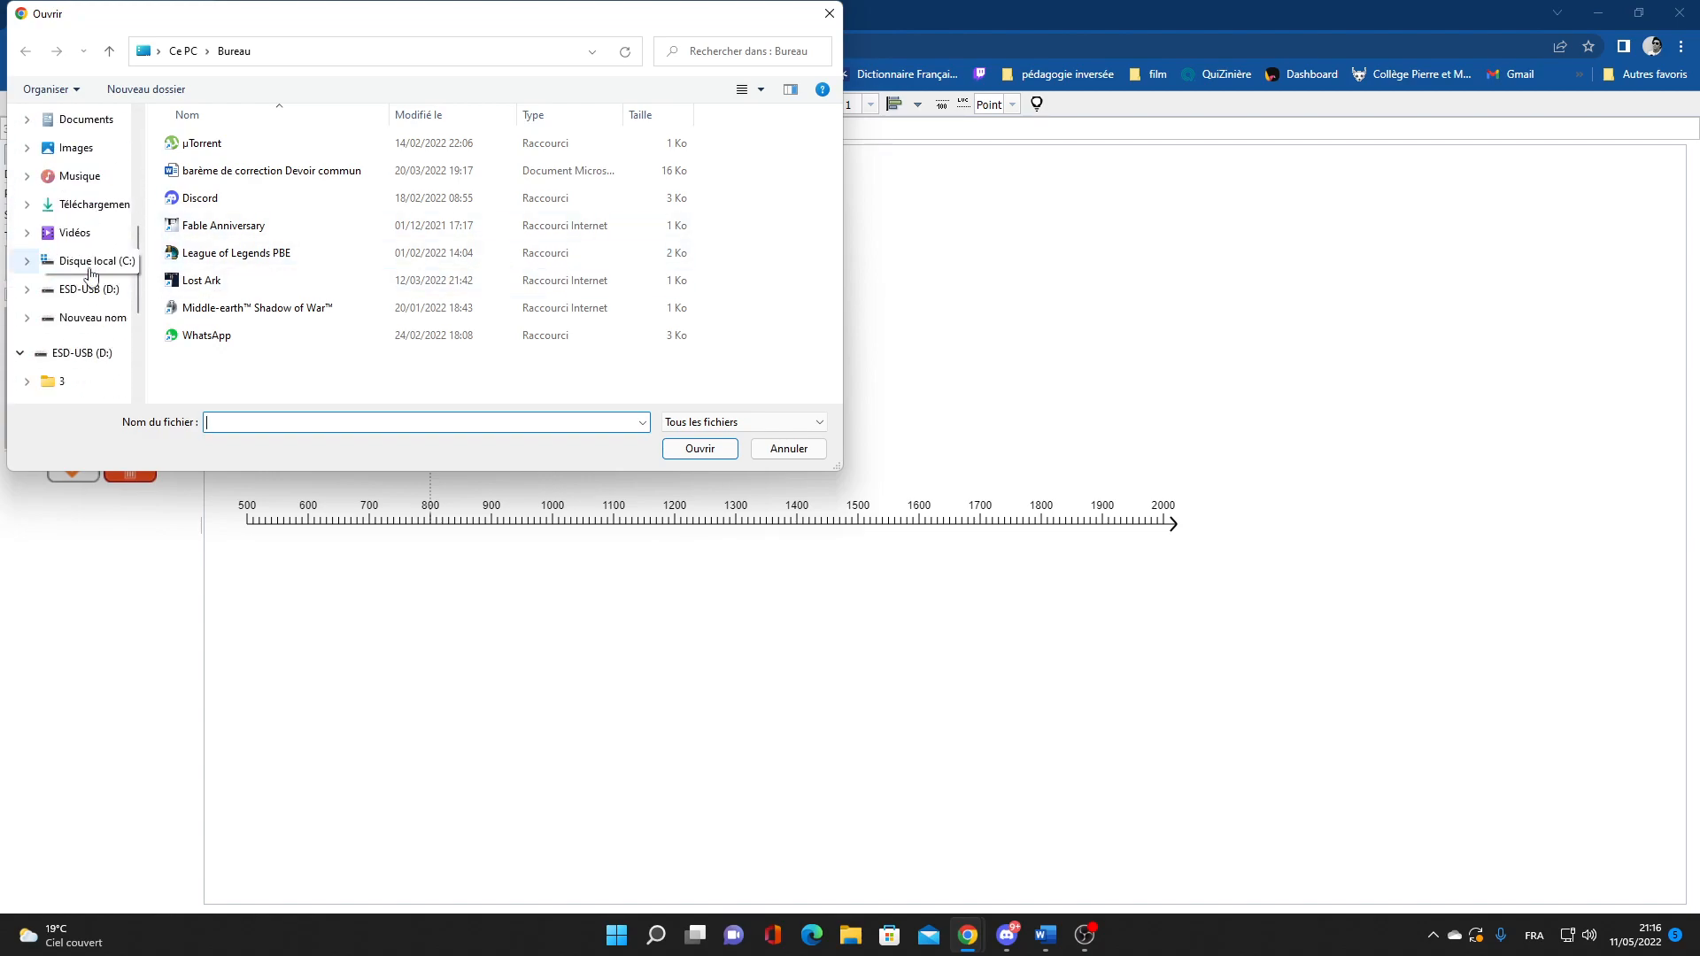
scroll(88, 332, down, 2)
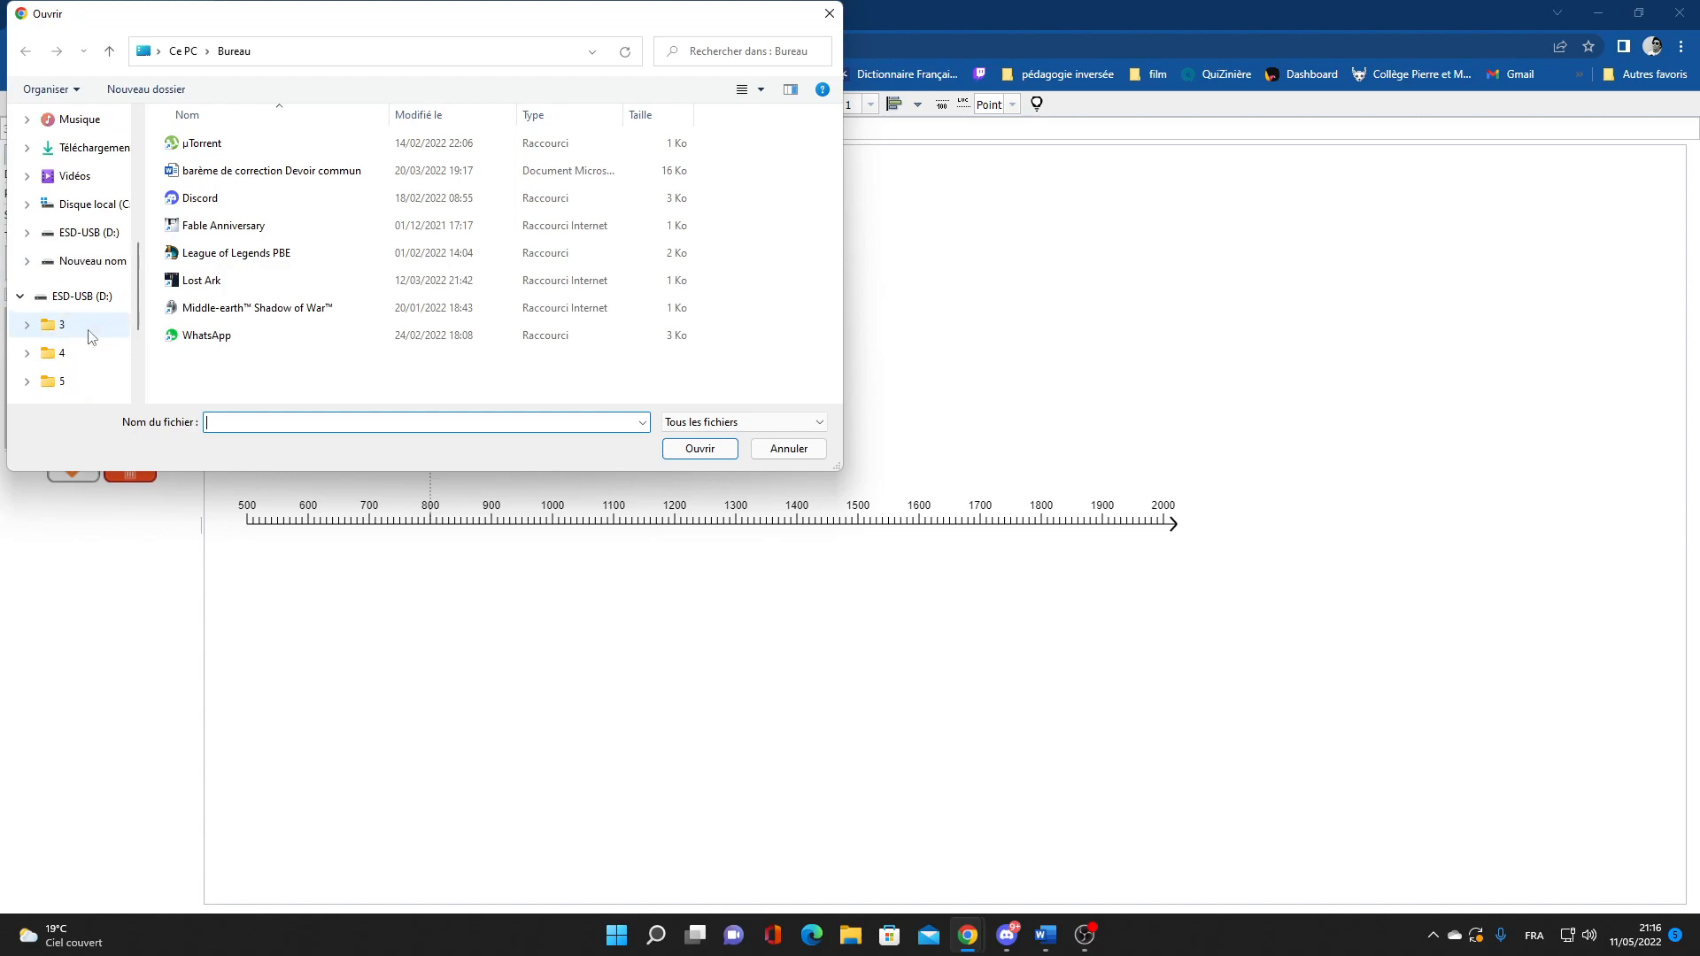
scroll(91, 346, up, 2)
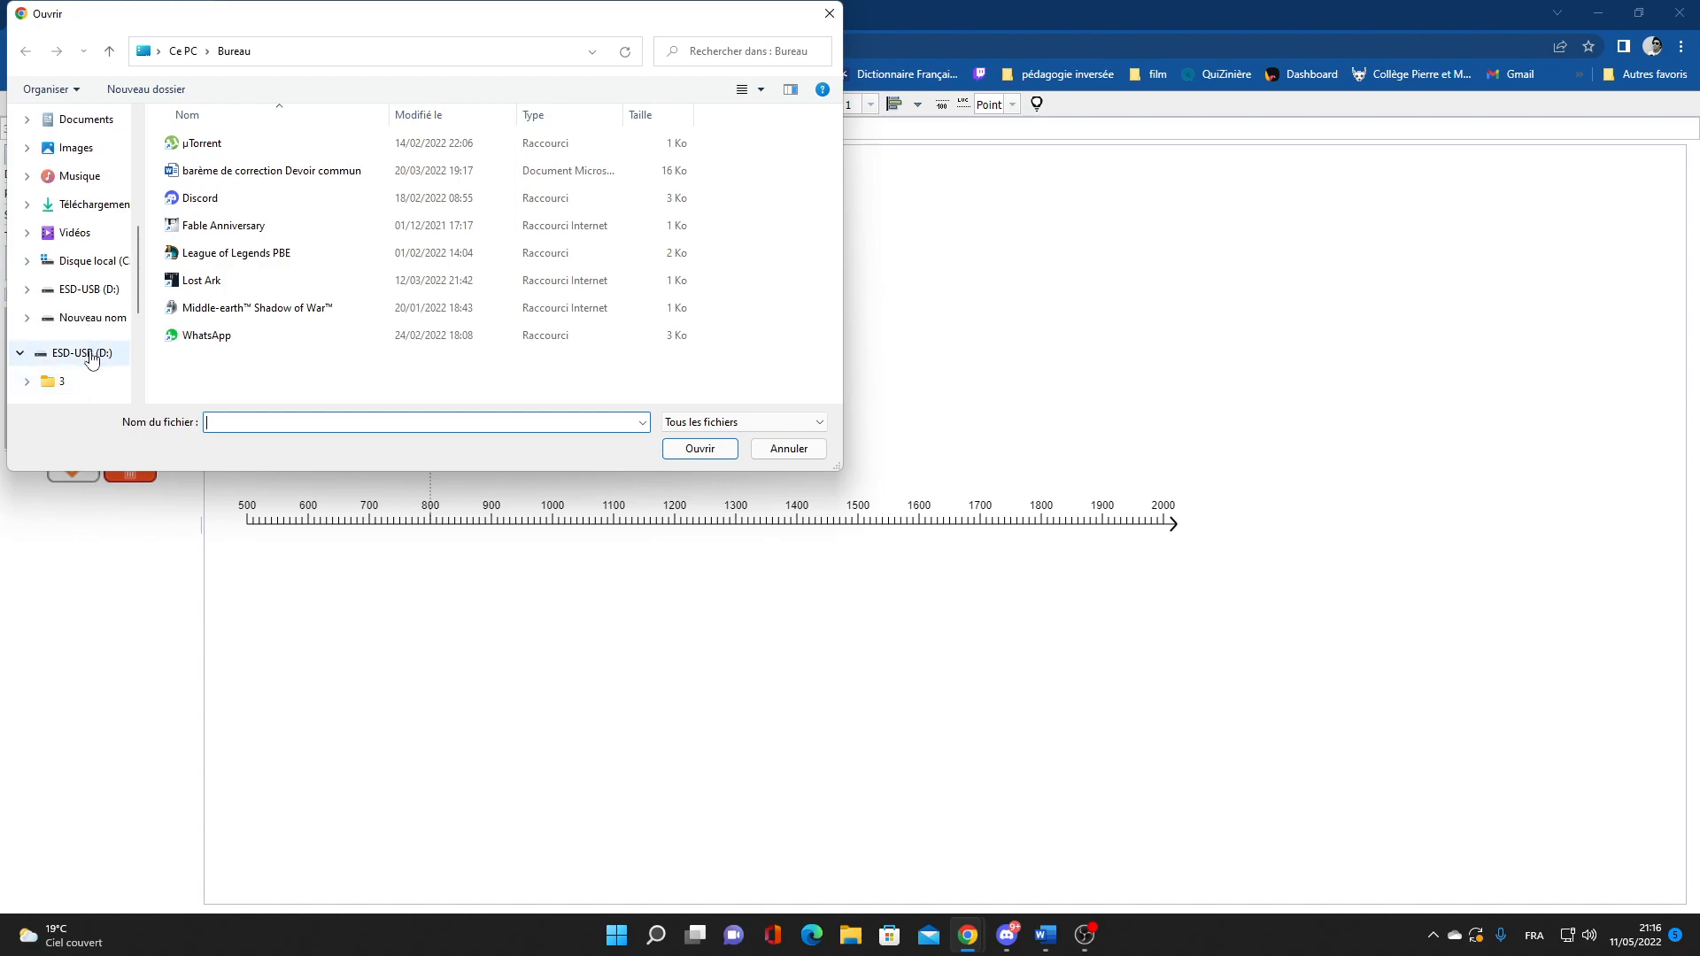
click(829, 13)
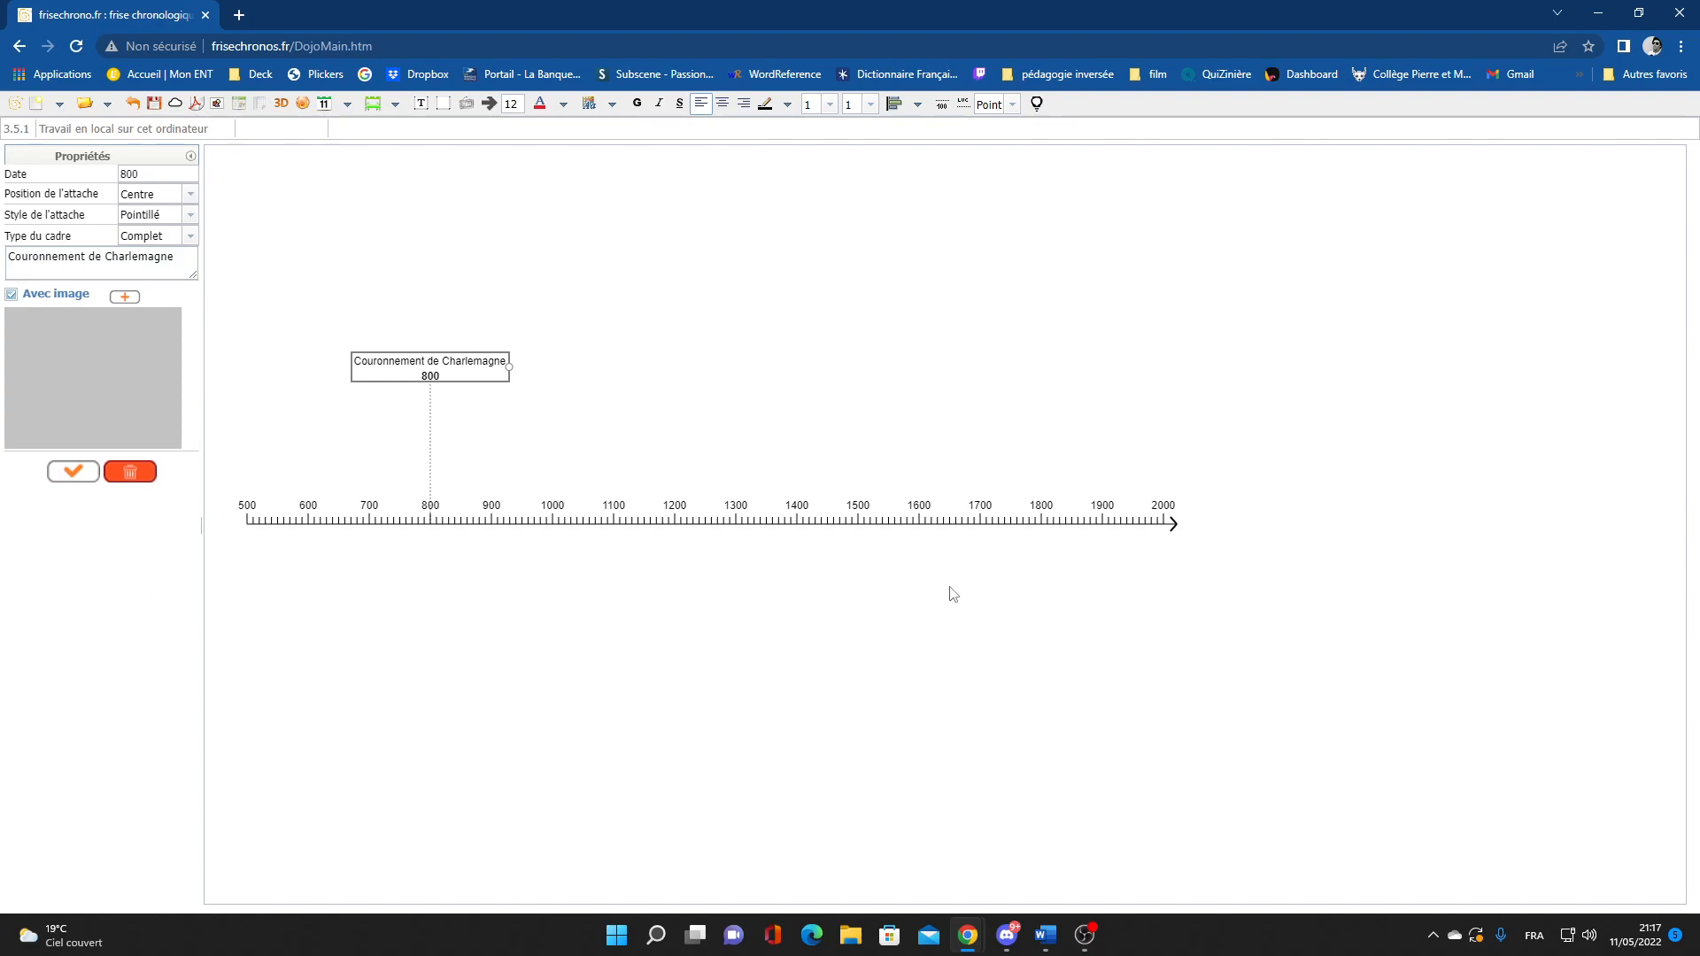
click(396, 106)
Create a classic period 768–814 labelled 'Charlemagne - Roi des Francs' with attachments, placed below the axis
click(393, 104)
click(490, 167)
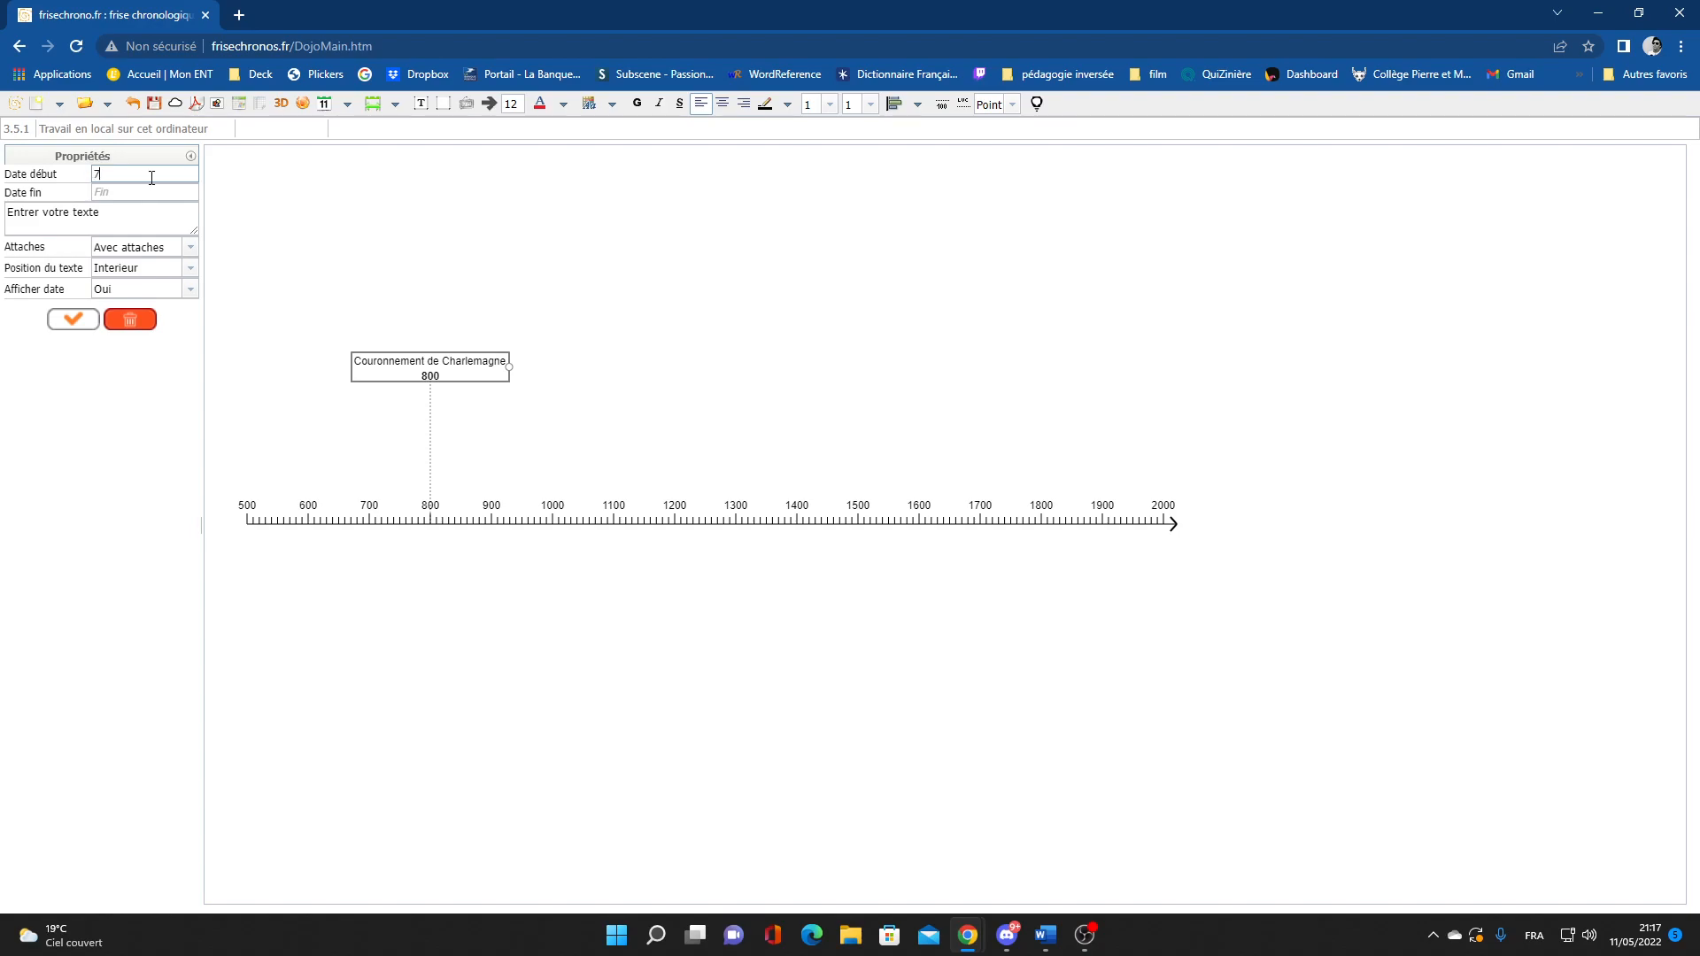
click(157, 193)
click(154, 211)
triple_click(148, 224)
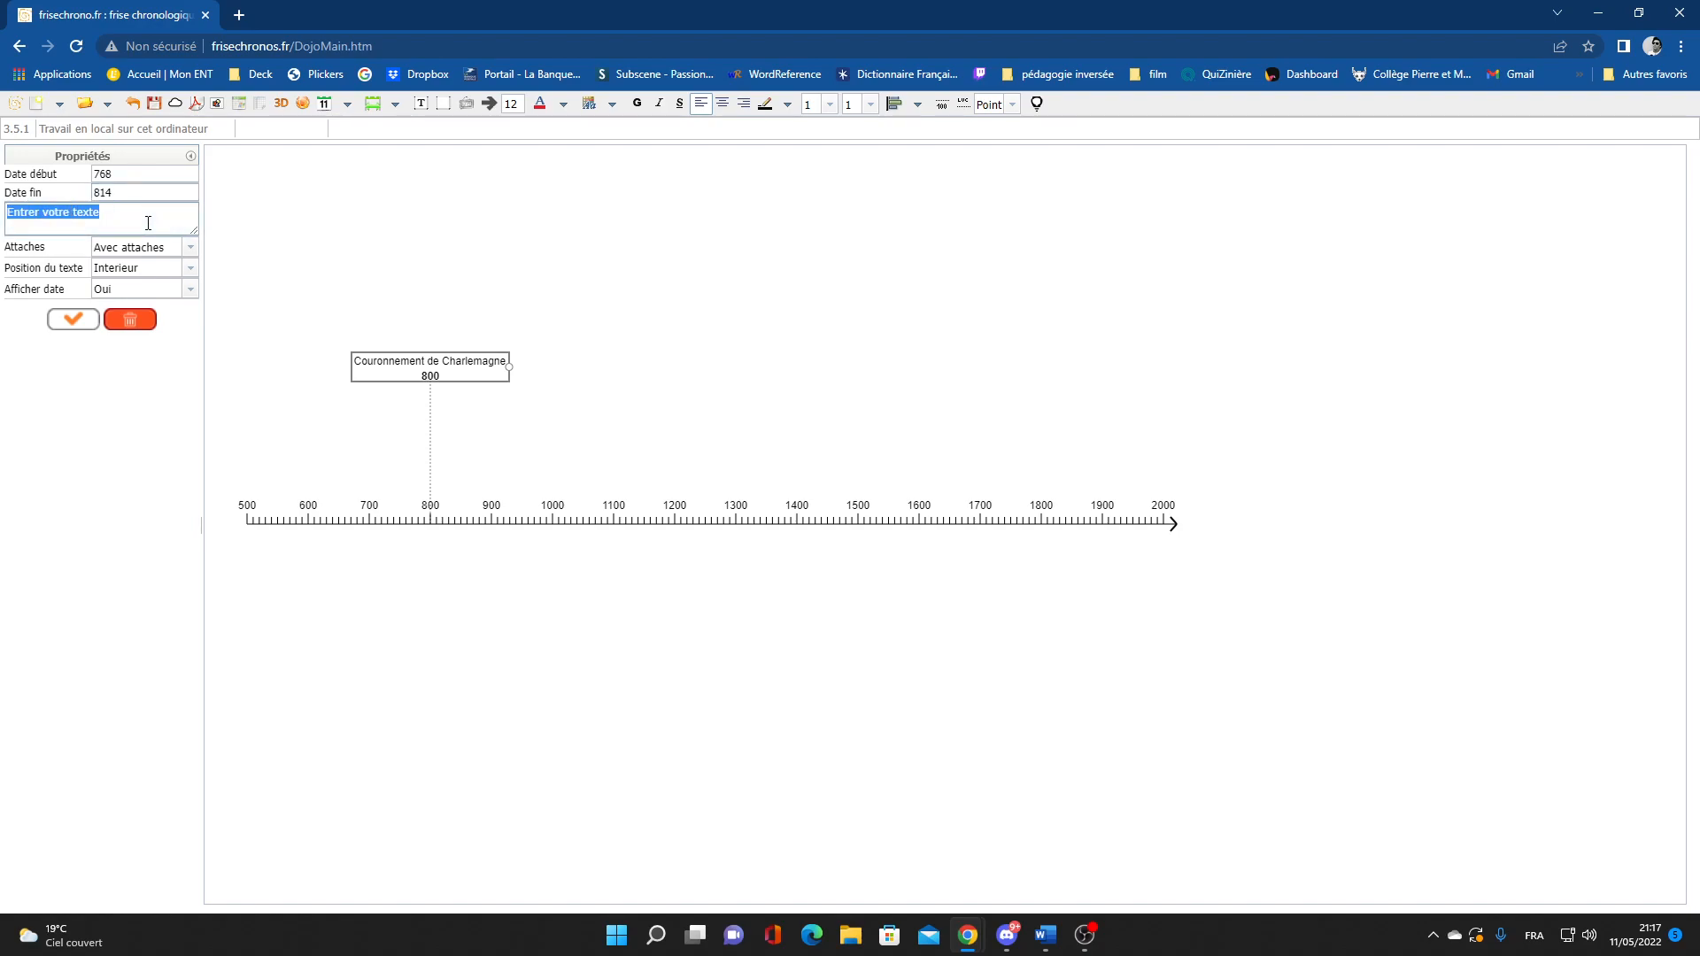
text(Charlemagne - Roi des Francs -)
click(189, 248)
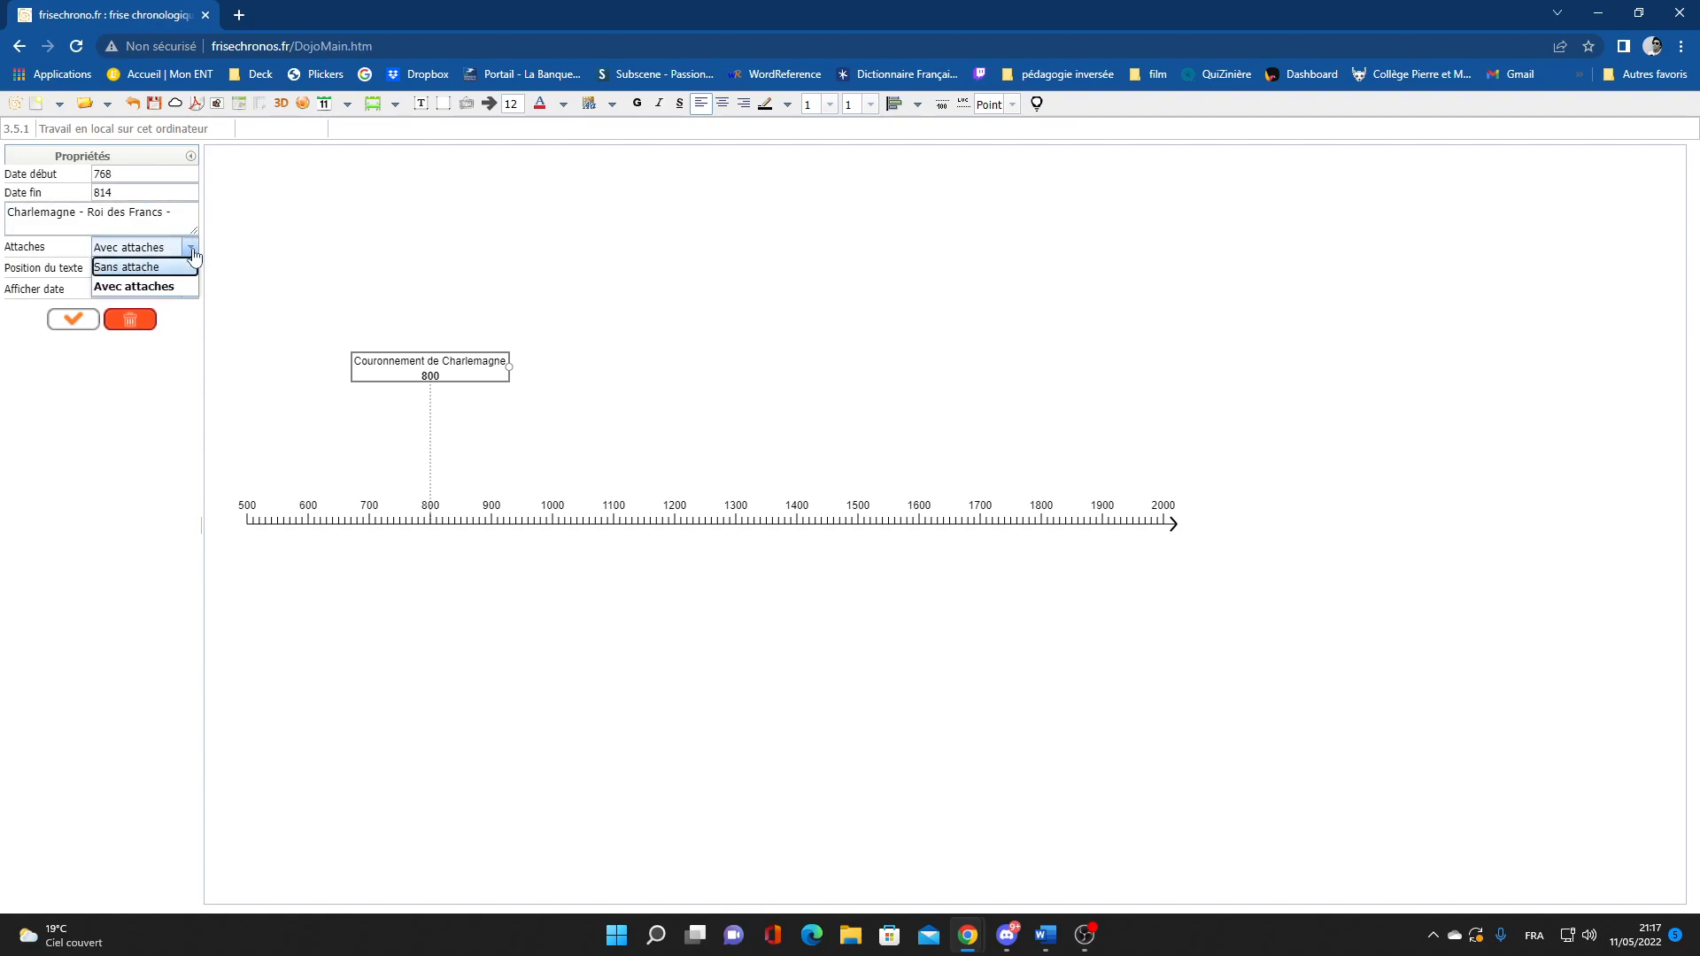
click(184, 288)
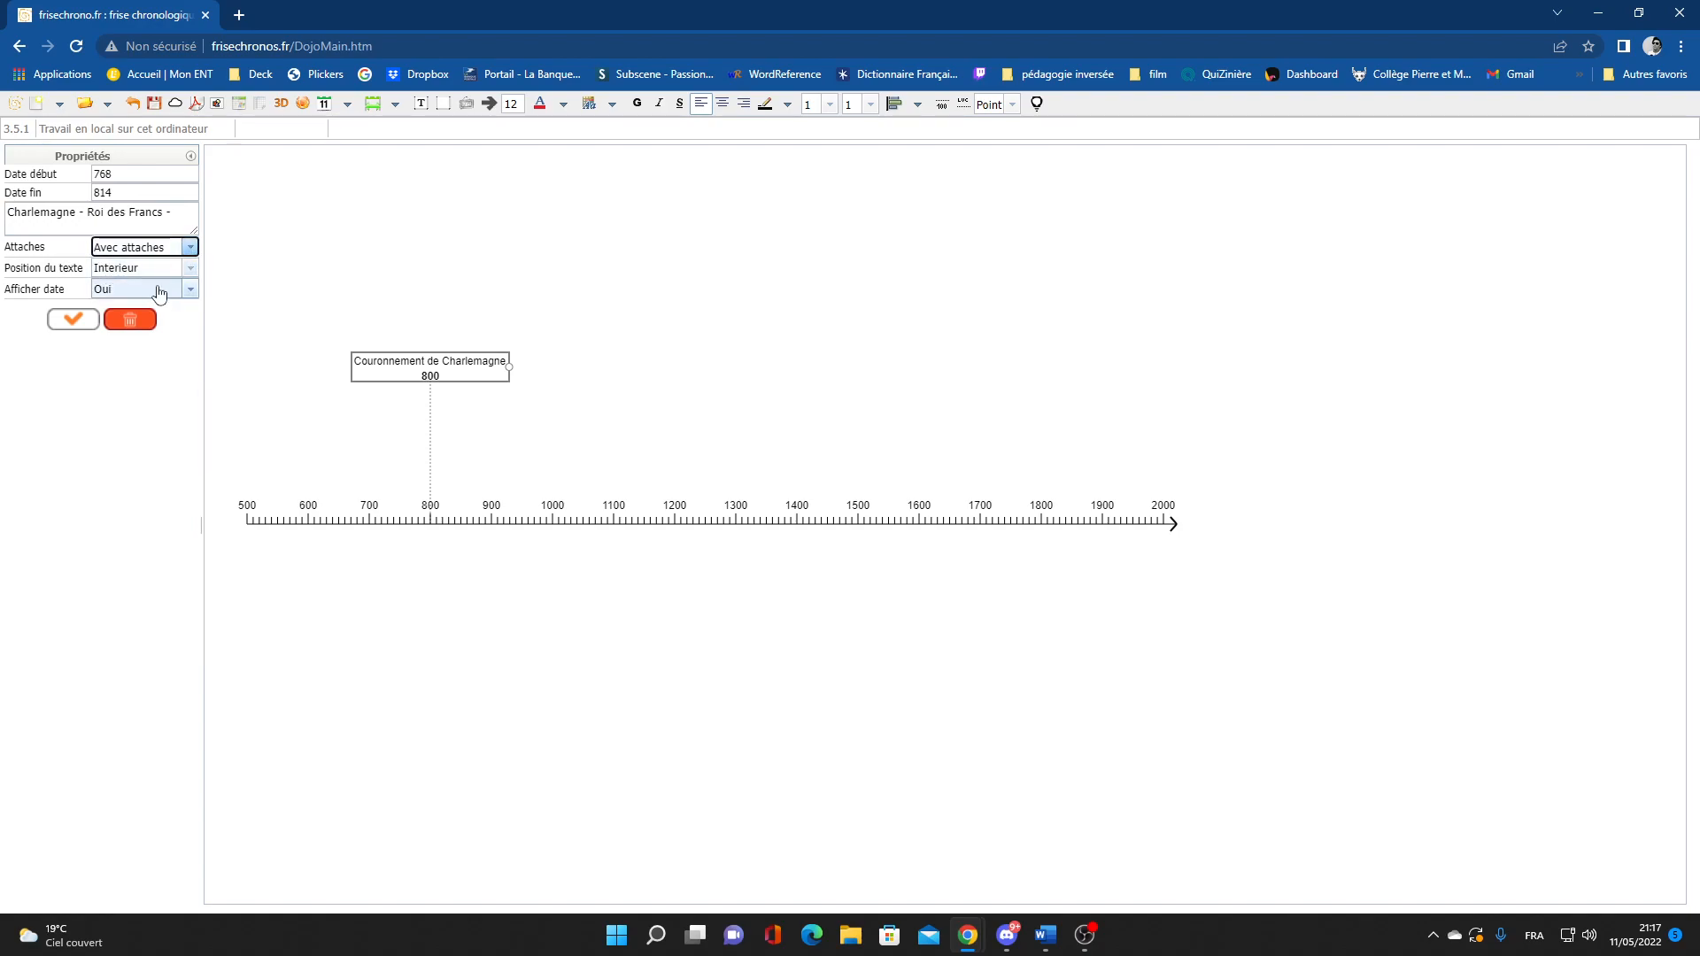
click(74, 319)
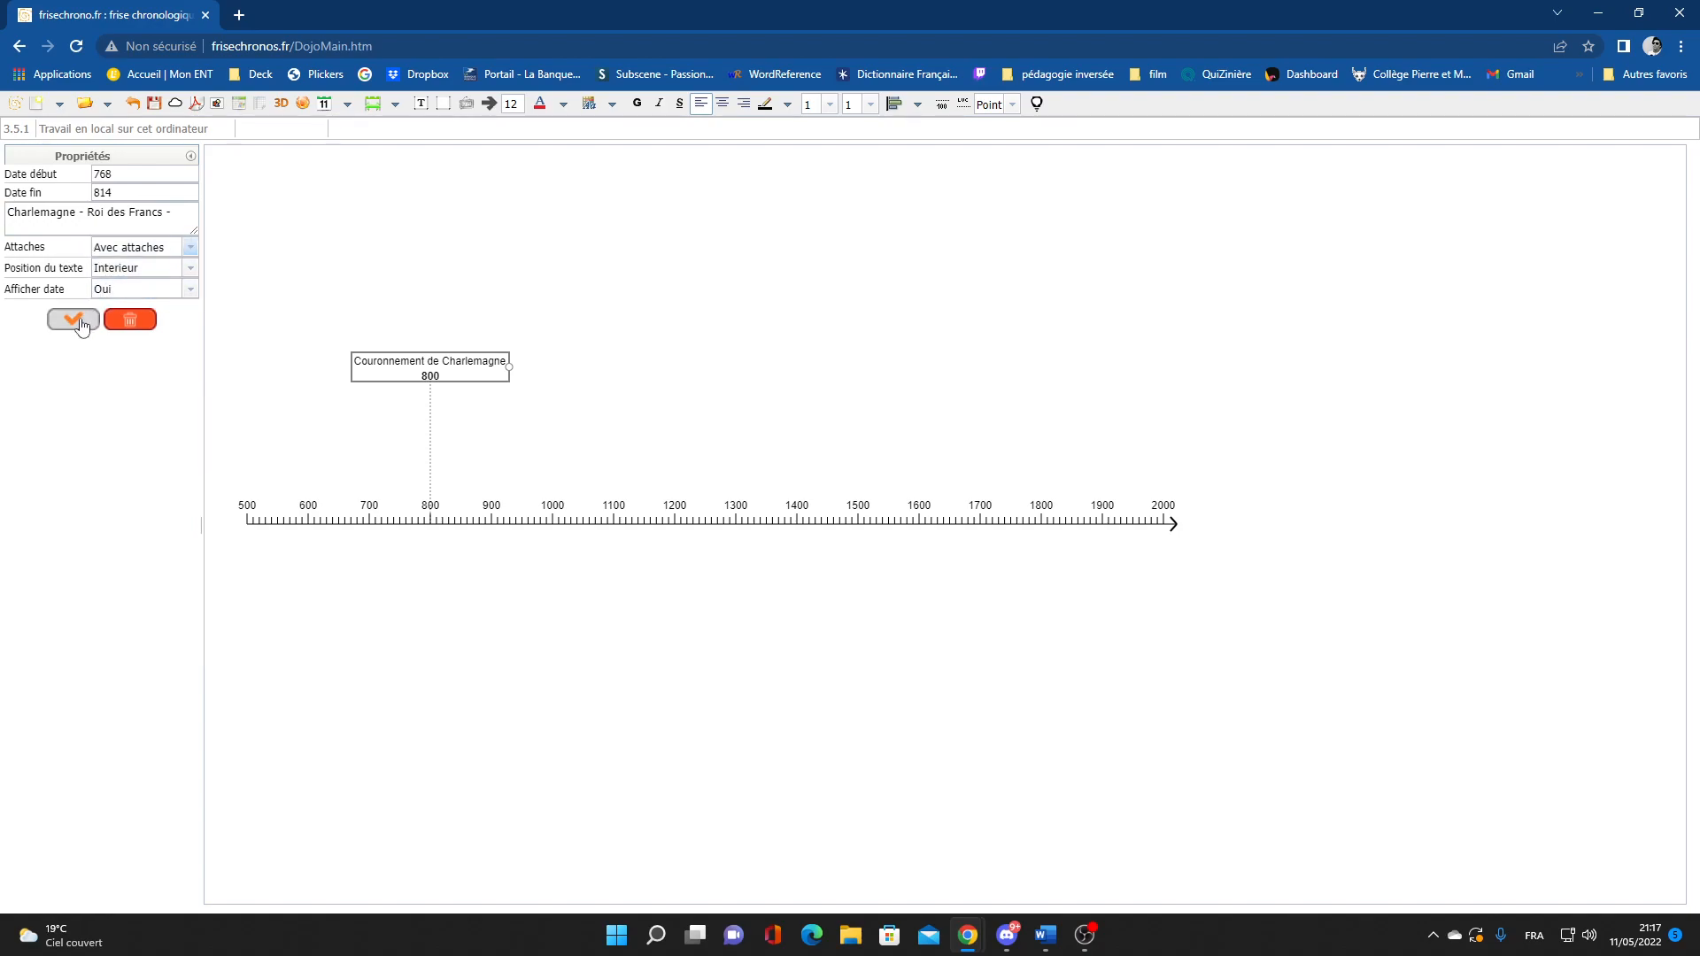
drag(427, 196, 522, 696)
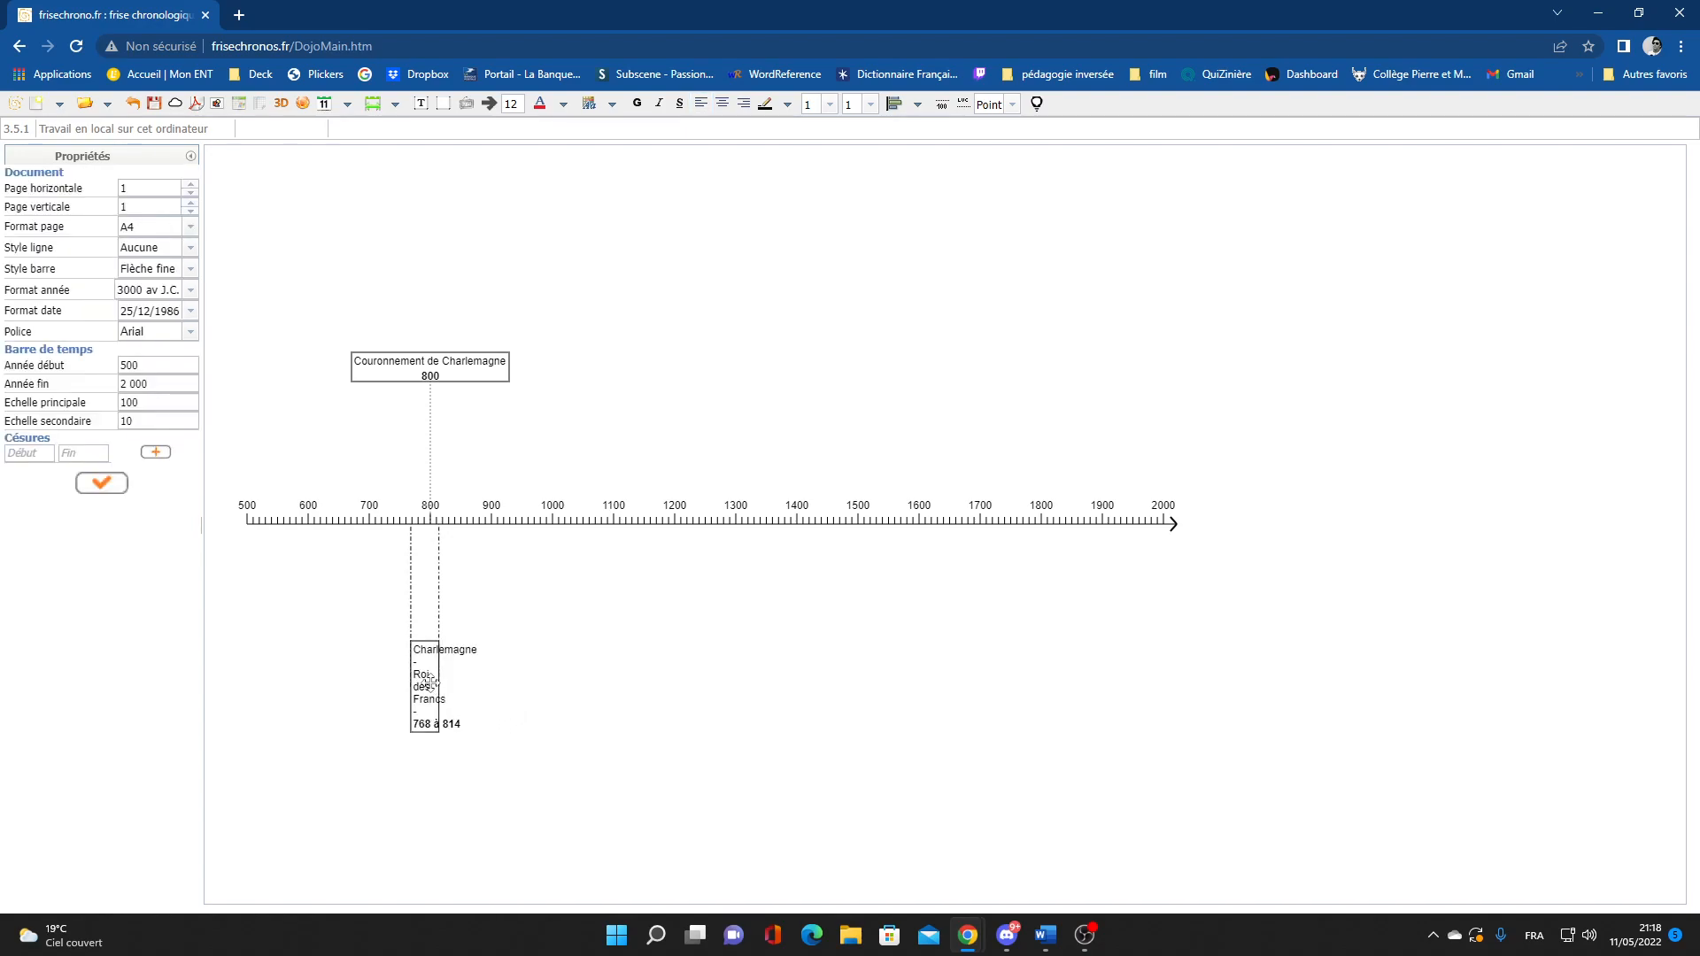
Set the Charlemagne period's Position du texte to Exterieur gauche and apply it
click(431, 682)
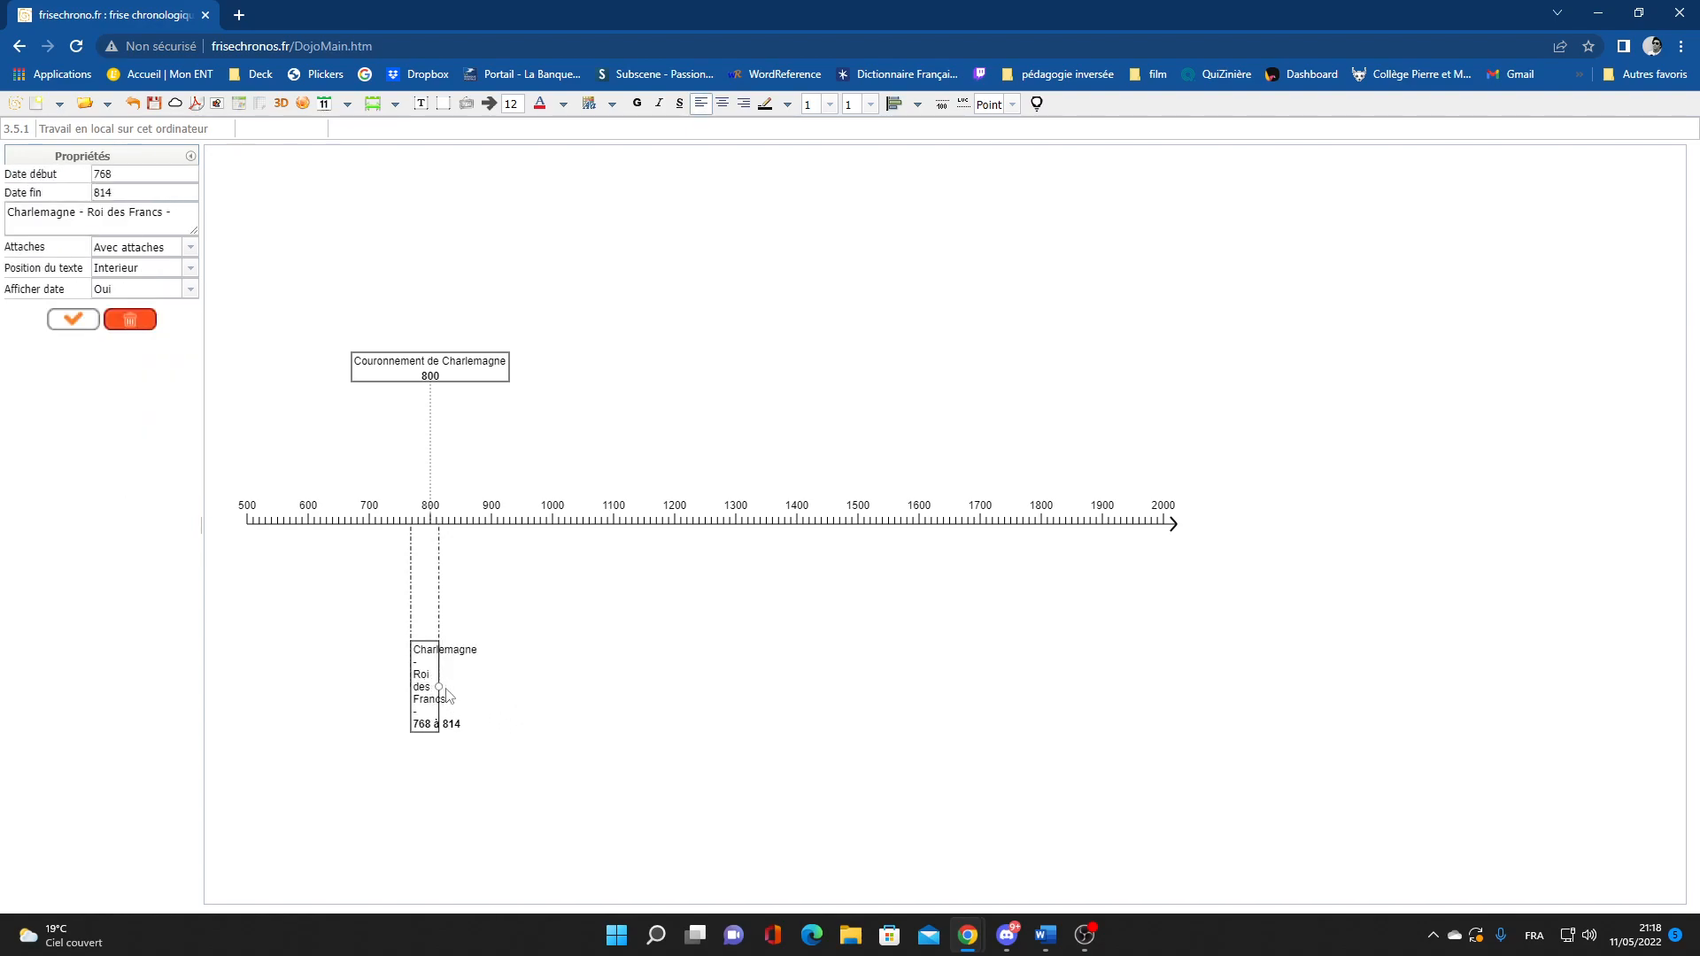
click(189, 275)
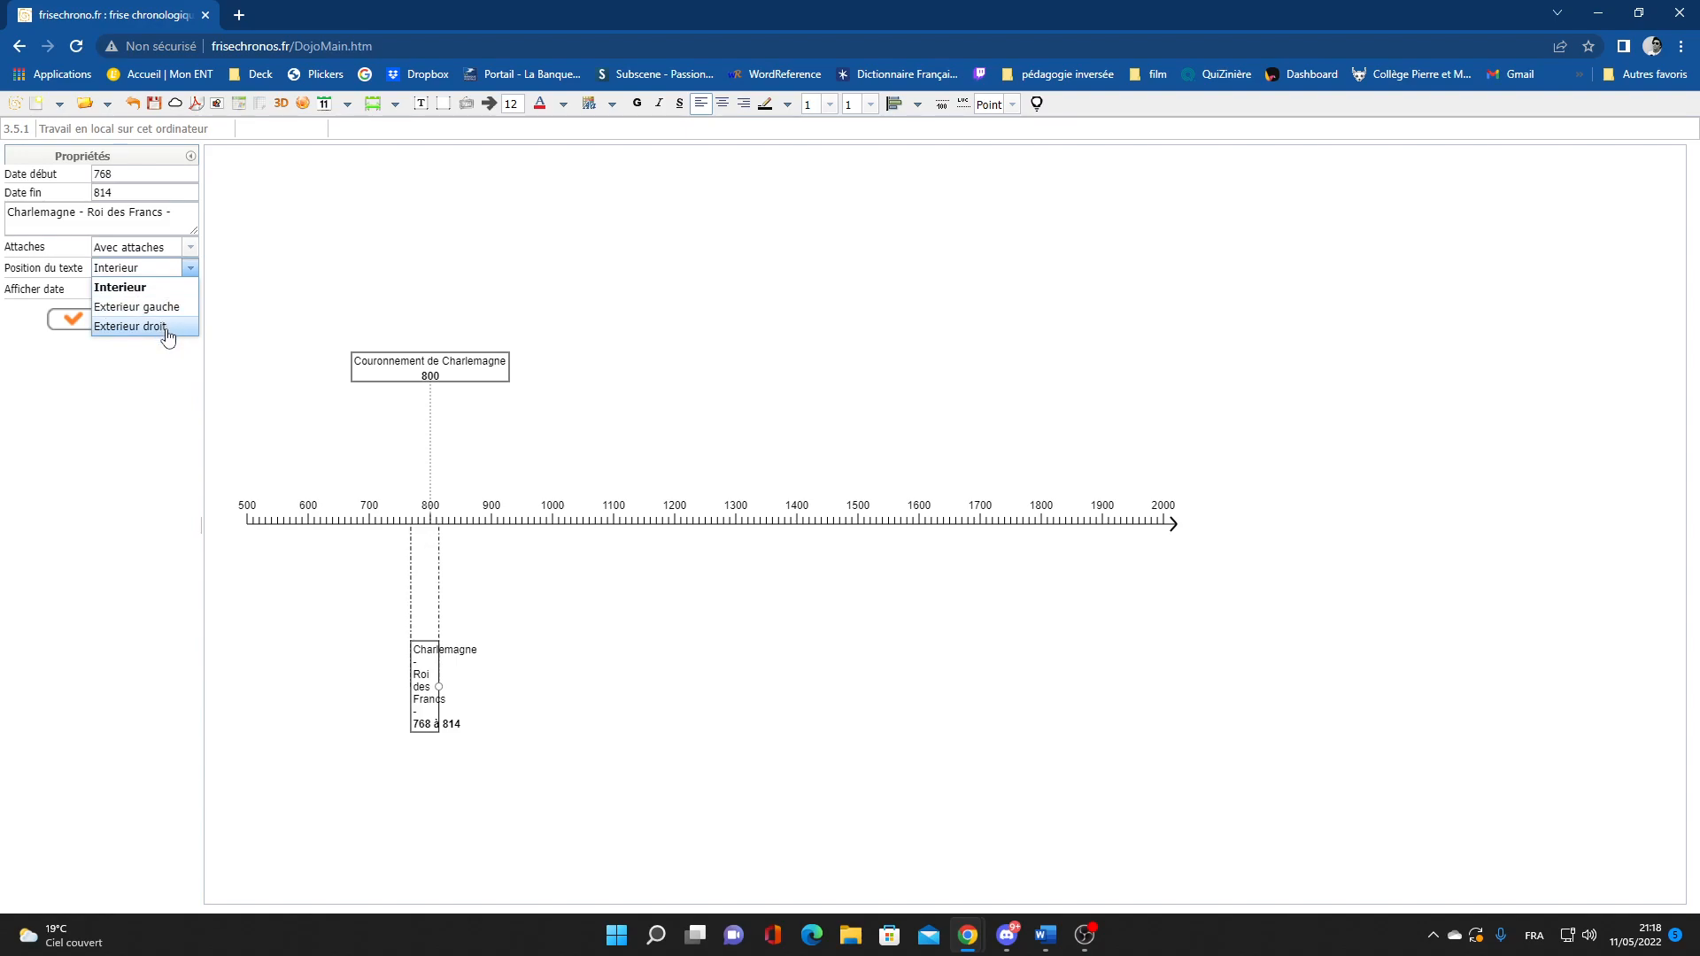
click(173, 307)
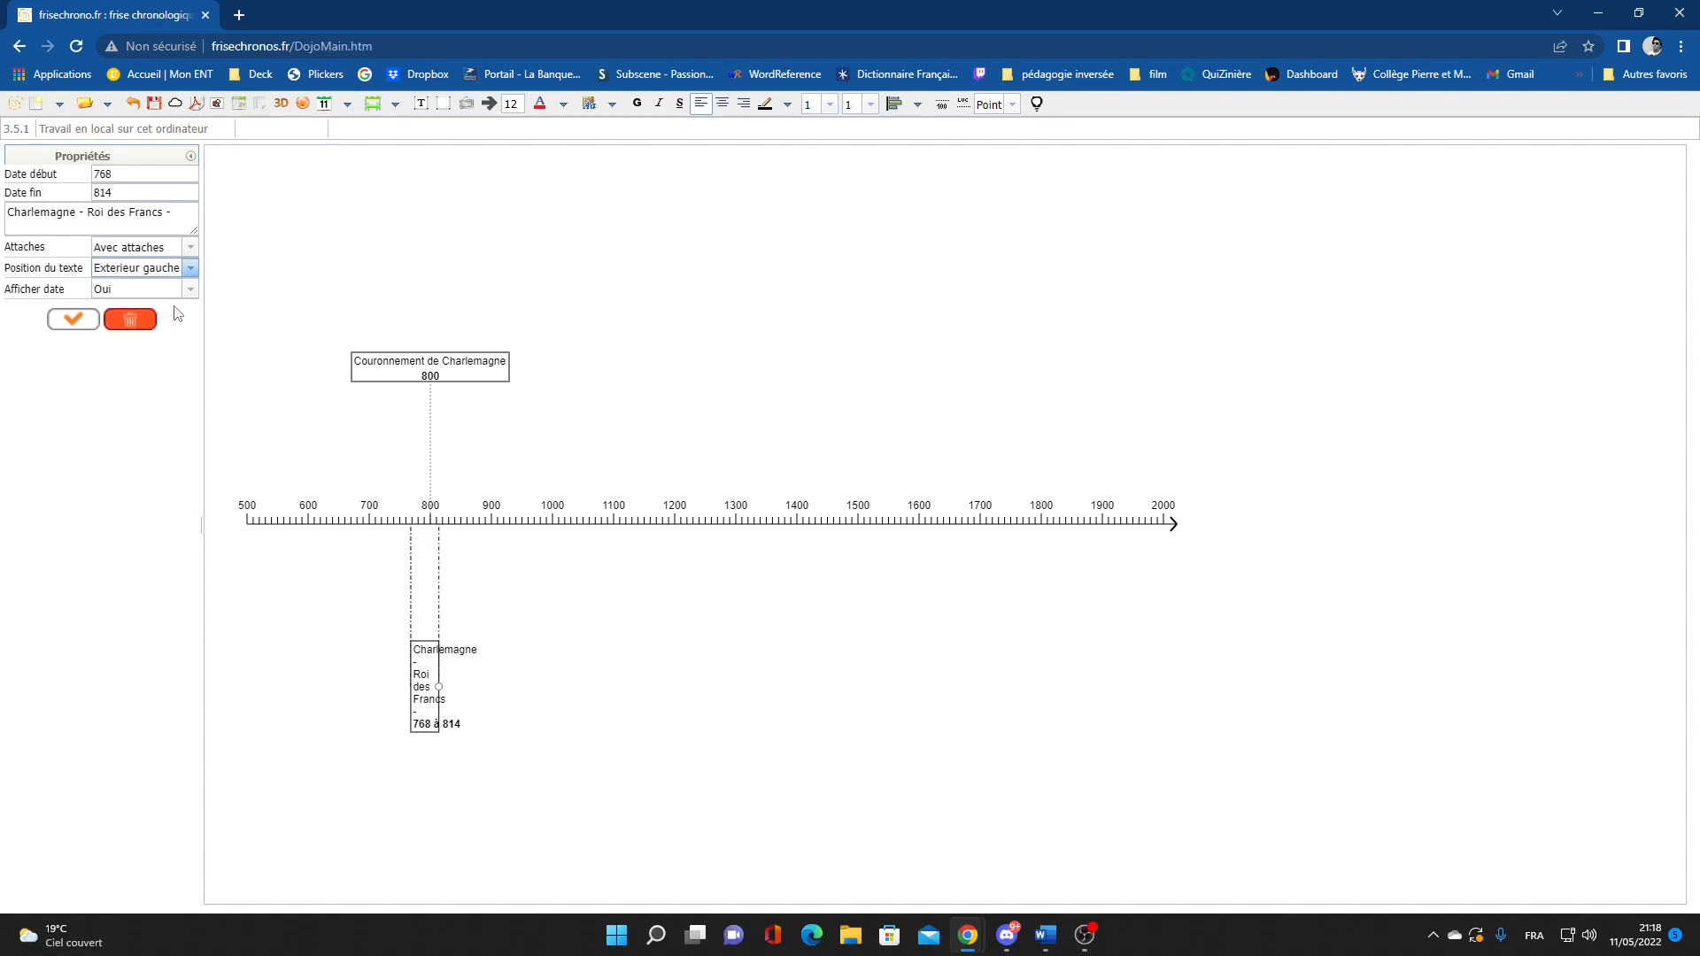
click(74, 321)
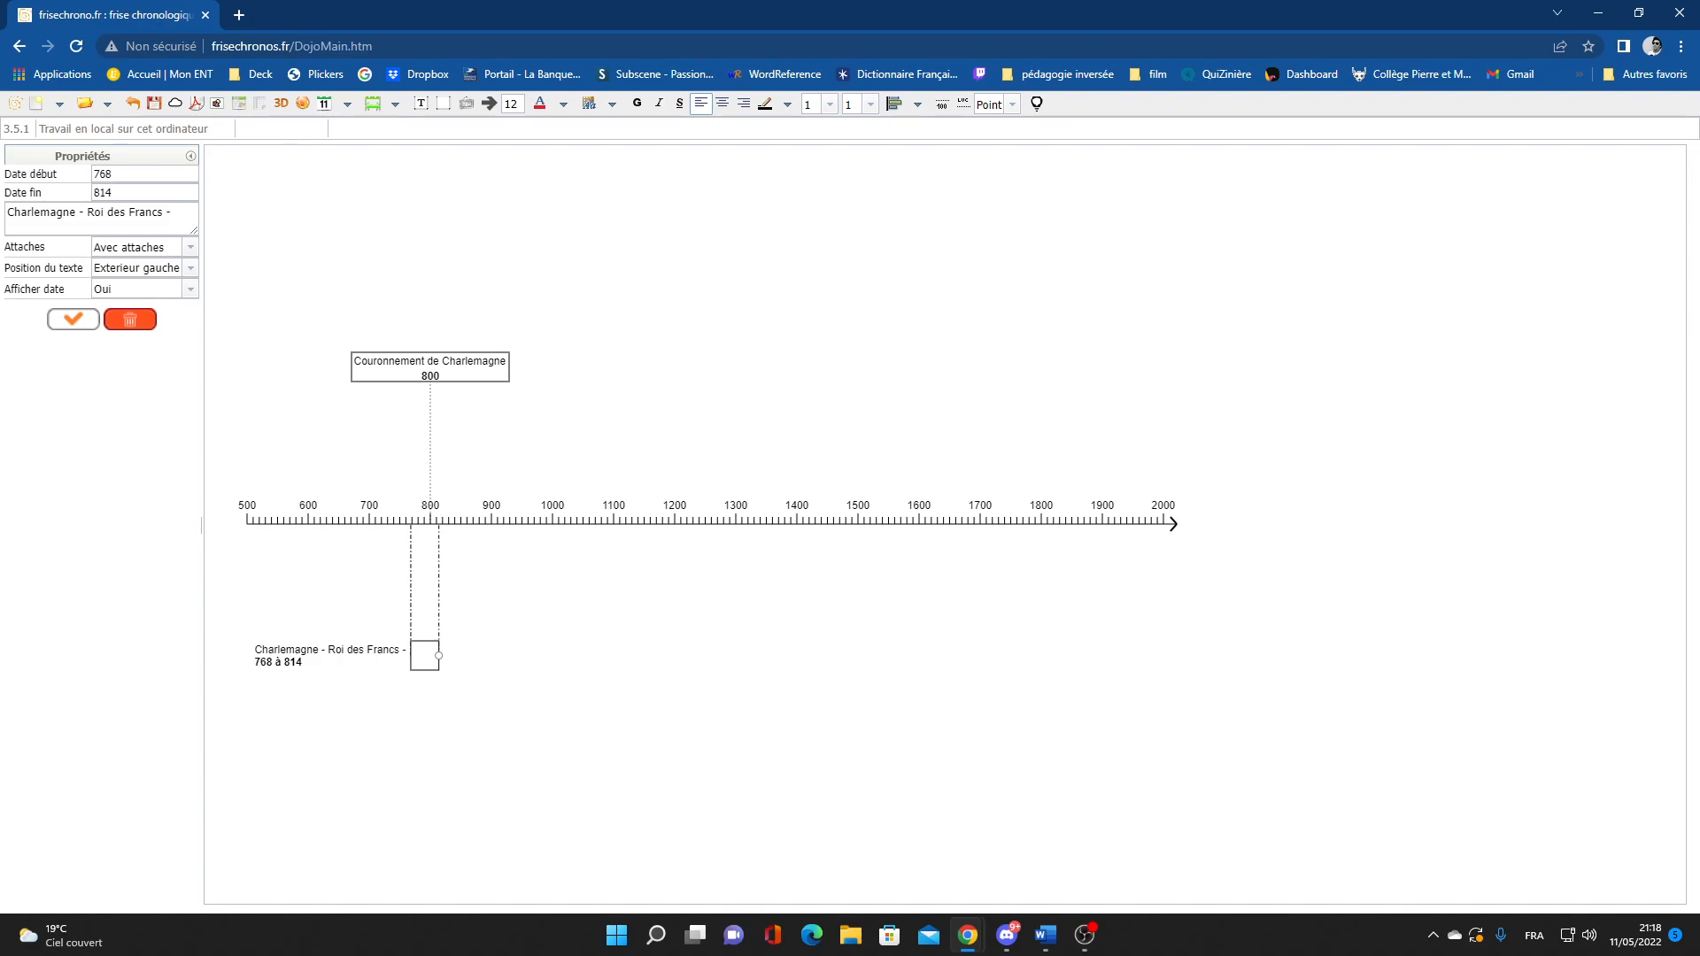
Centre the period's '768 à 814' date line and set the line thickness to 1
key(alt+Tab)
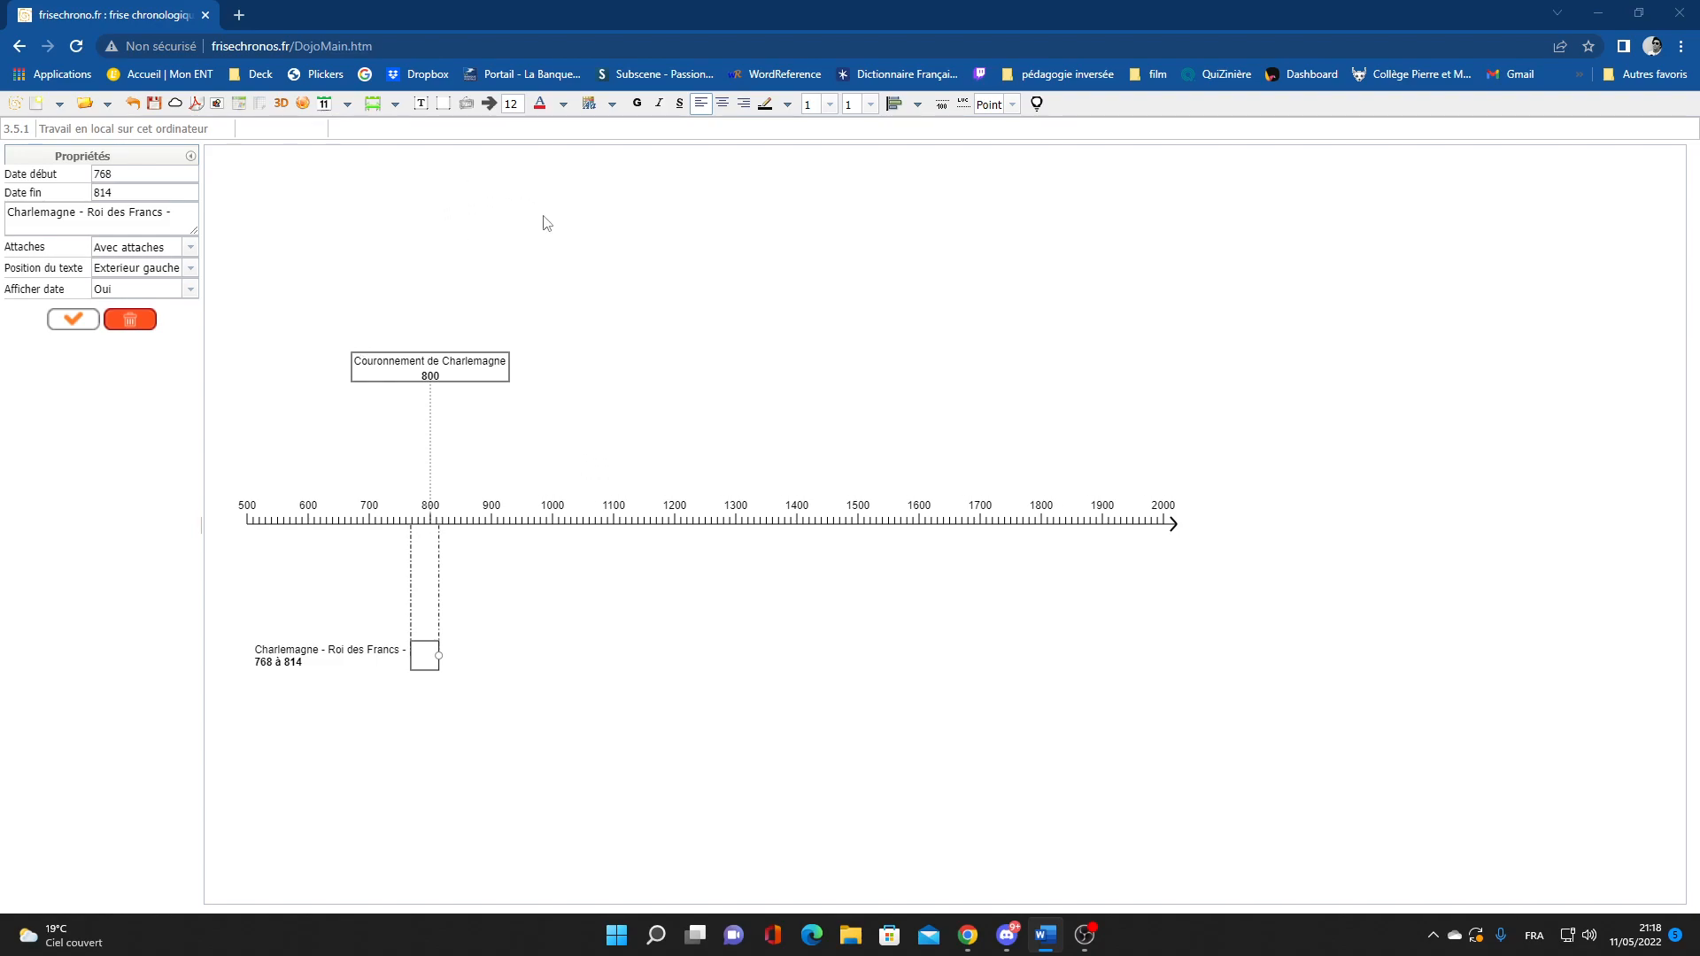
click(420, 106)
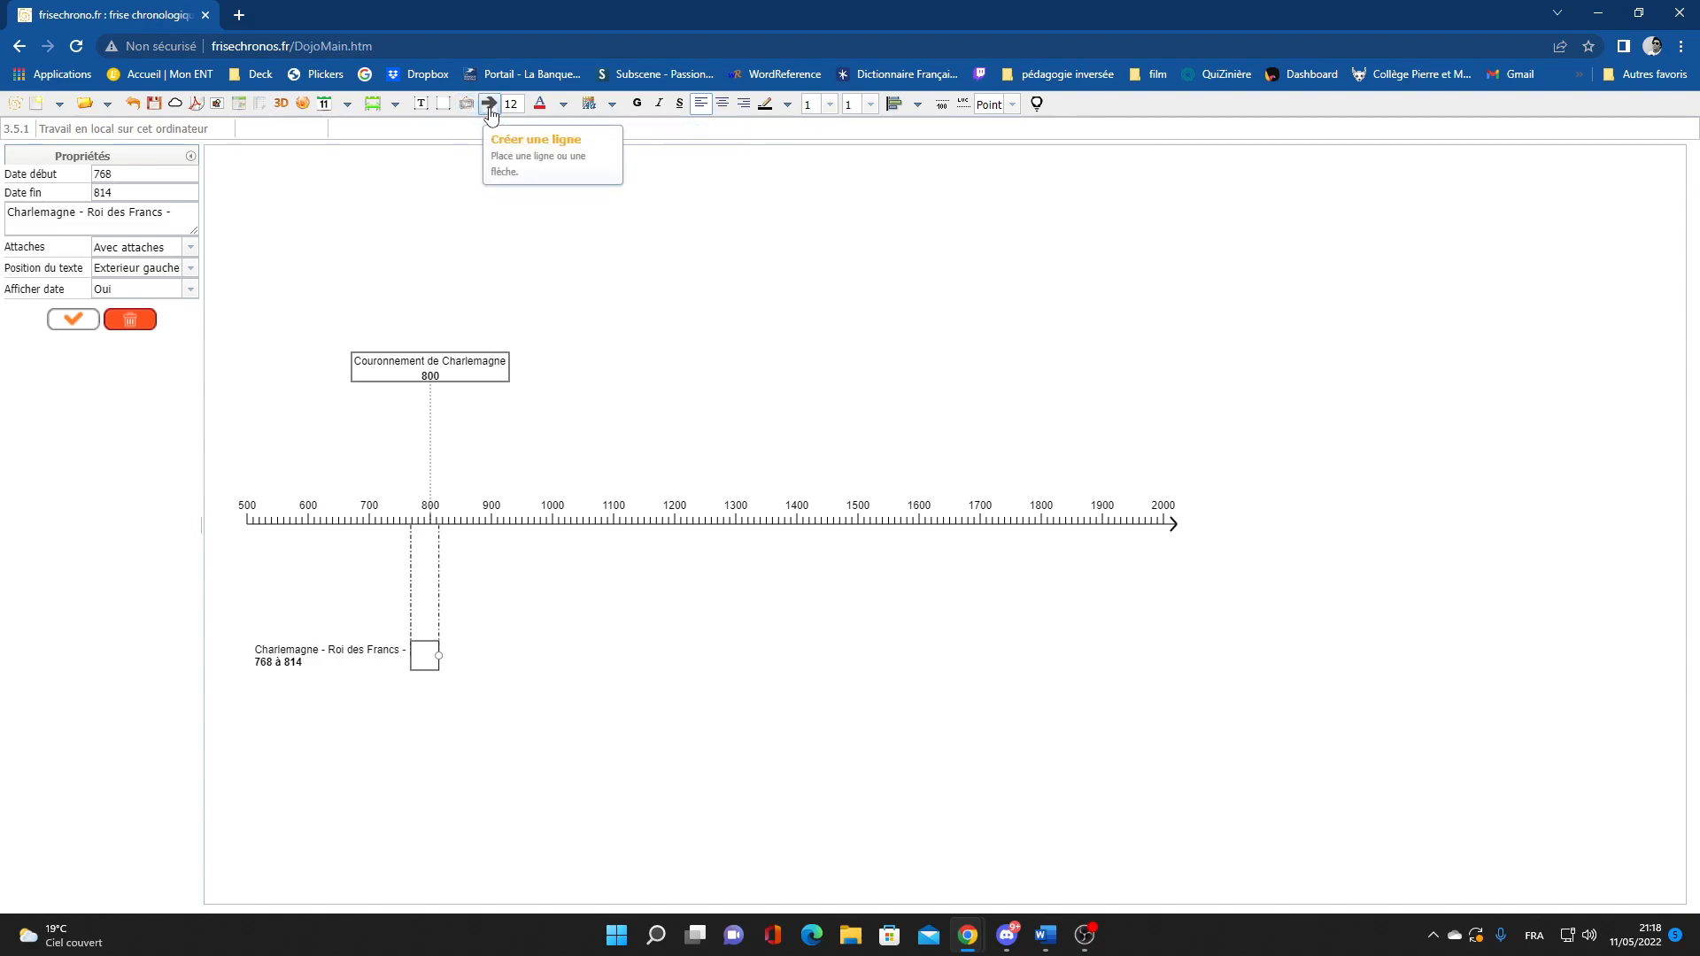
click(563, 105)
click(563, 105)
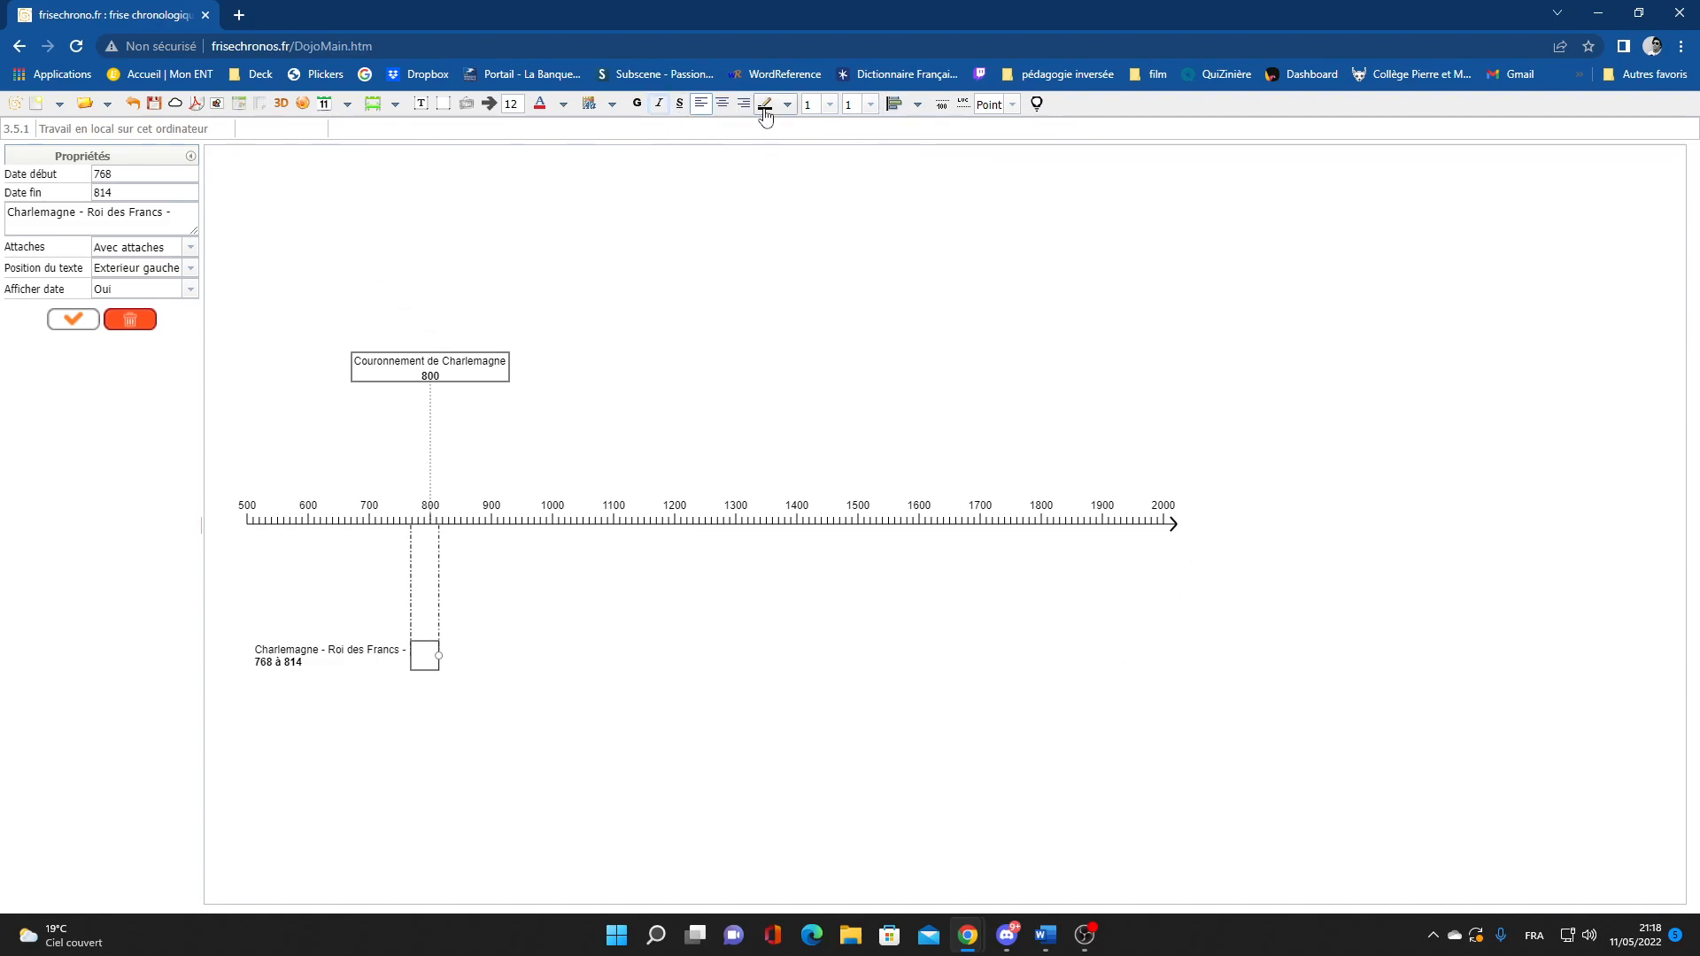
click(722, 107)
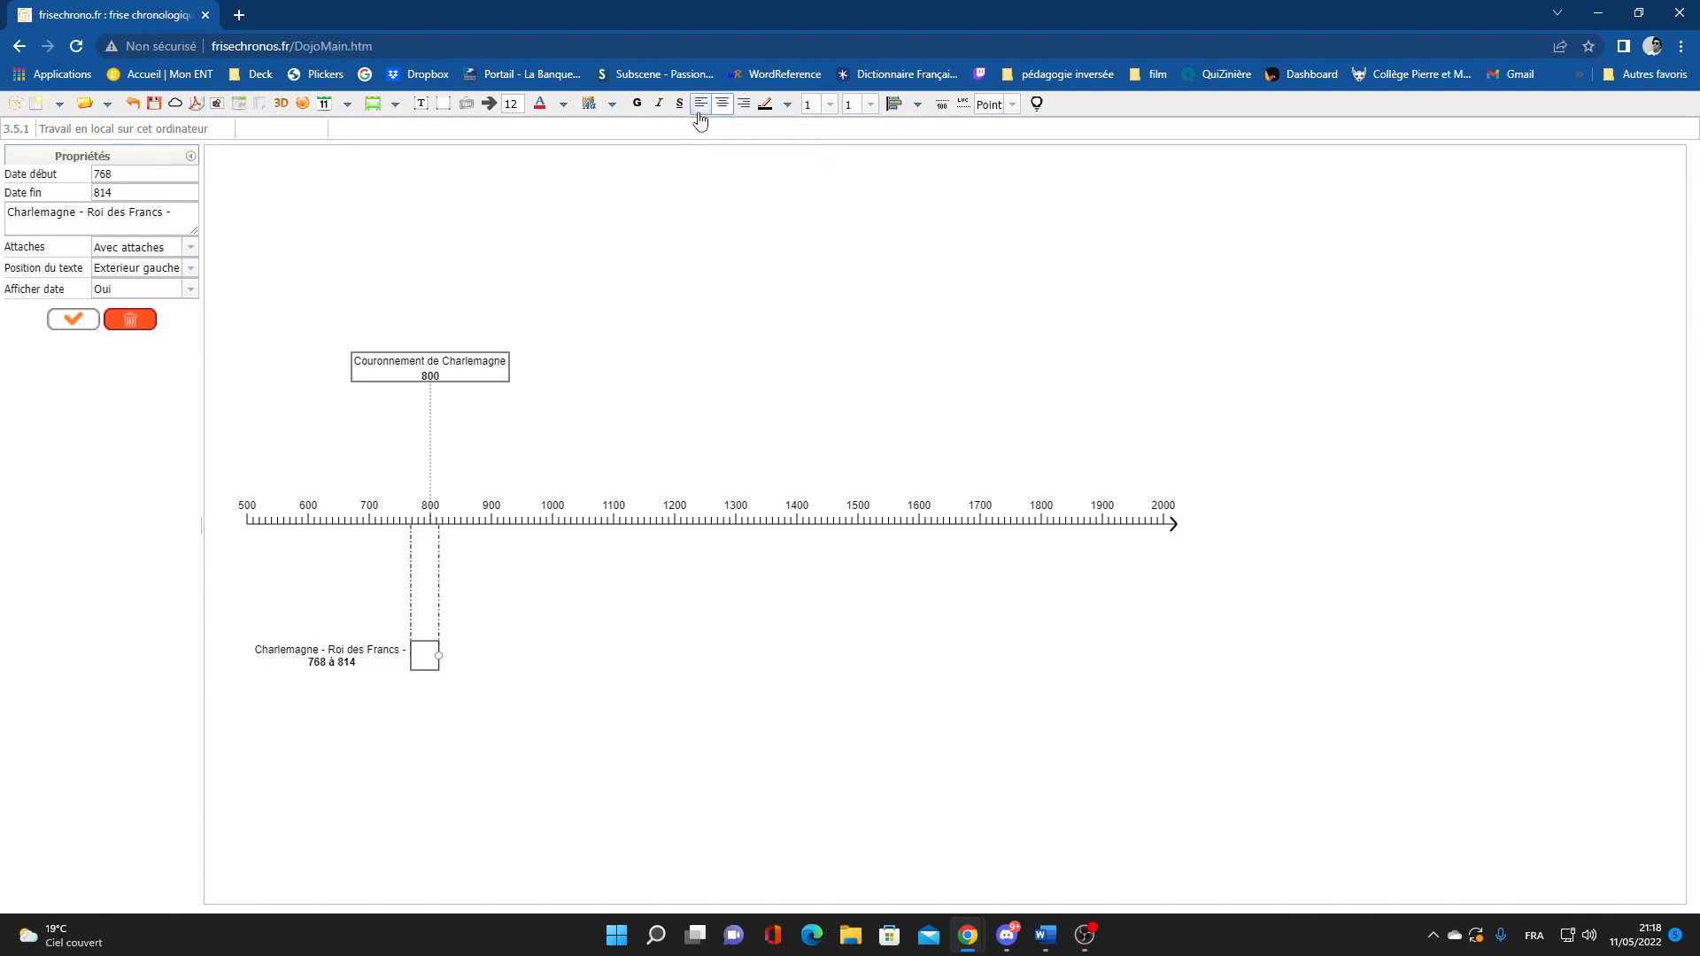
click(744, 103)
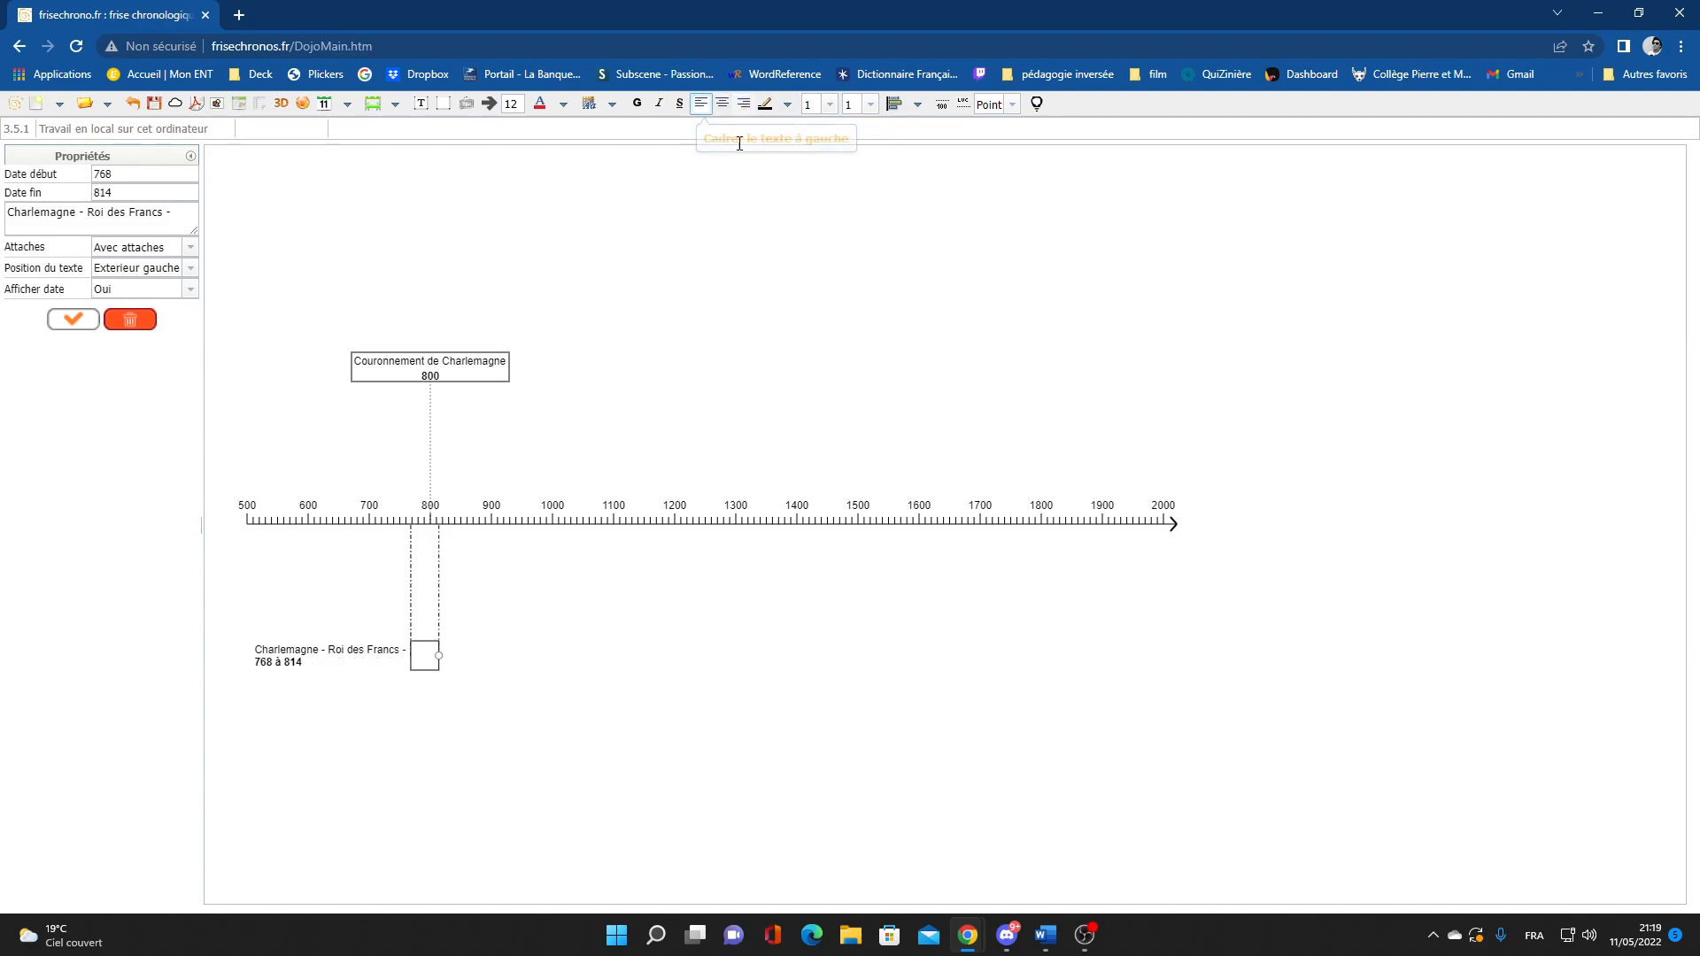
click(722, 103)
click(828, 105)
click(823, 120)
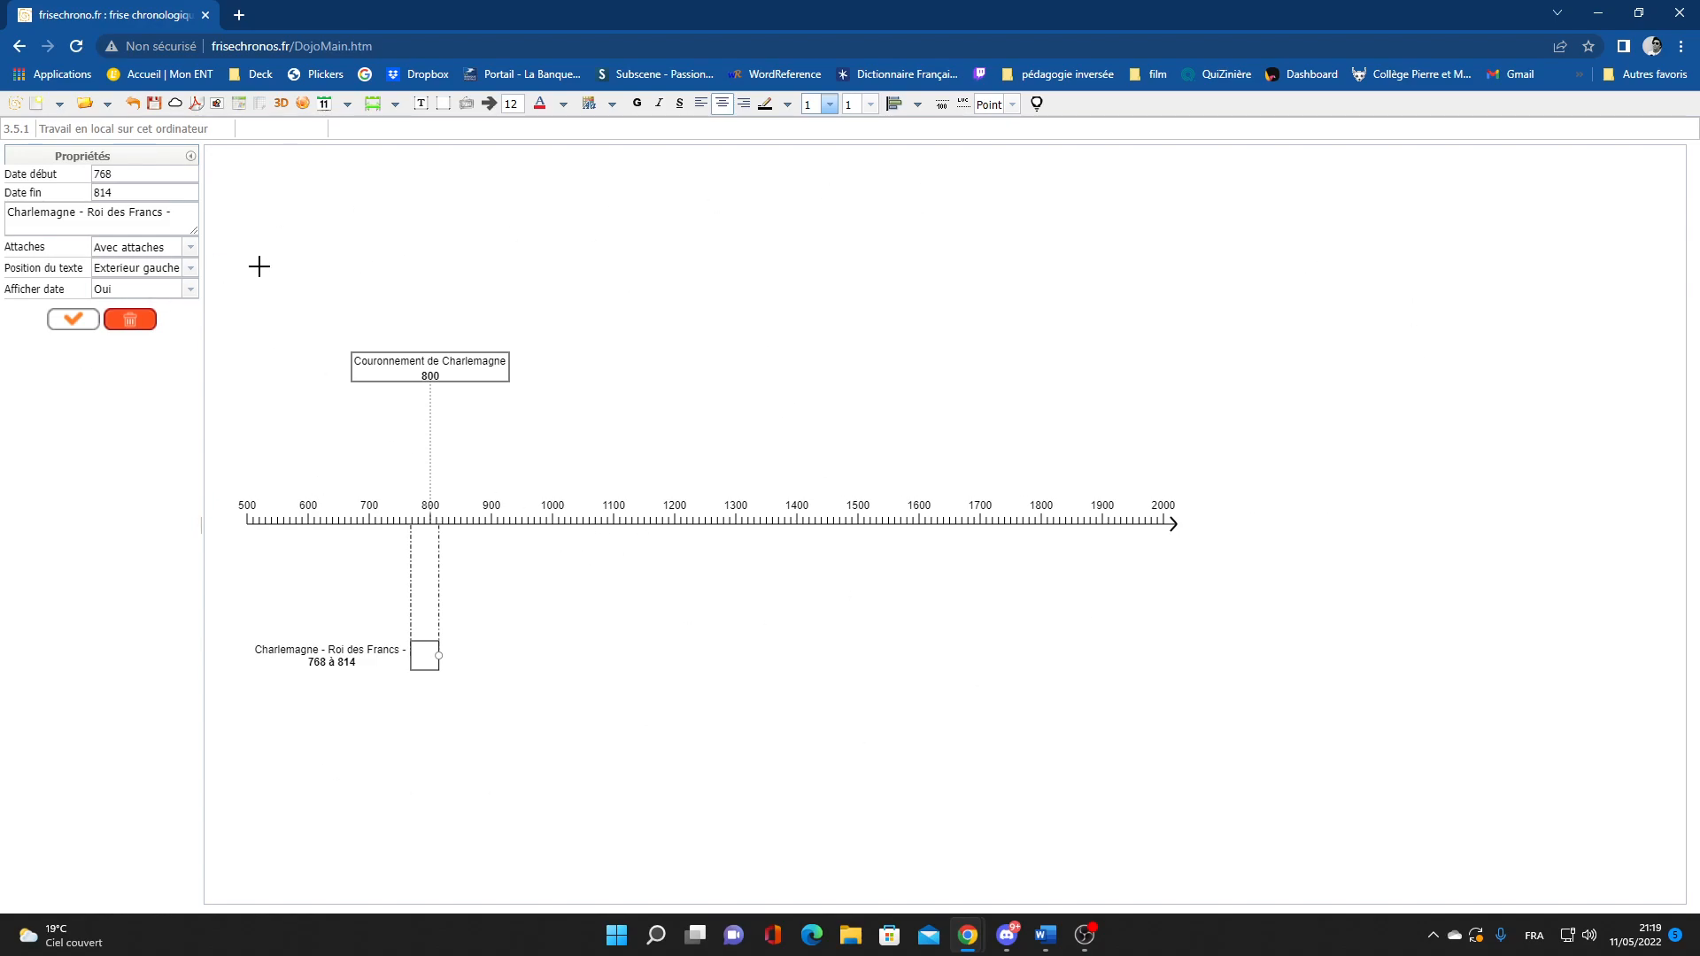
Save the timeline with Sauvegarder, then export it using Générer un pdf
click(155, 107)
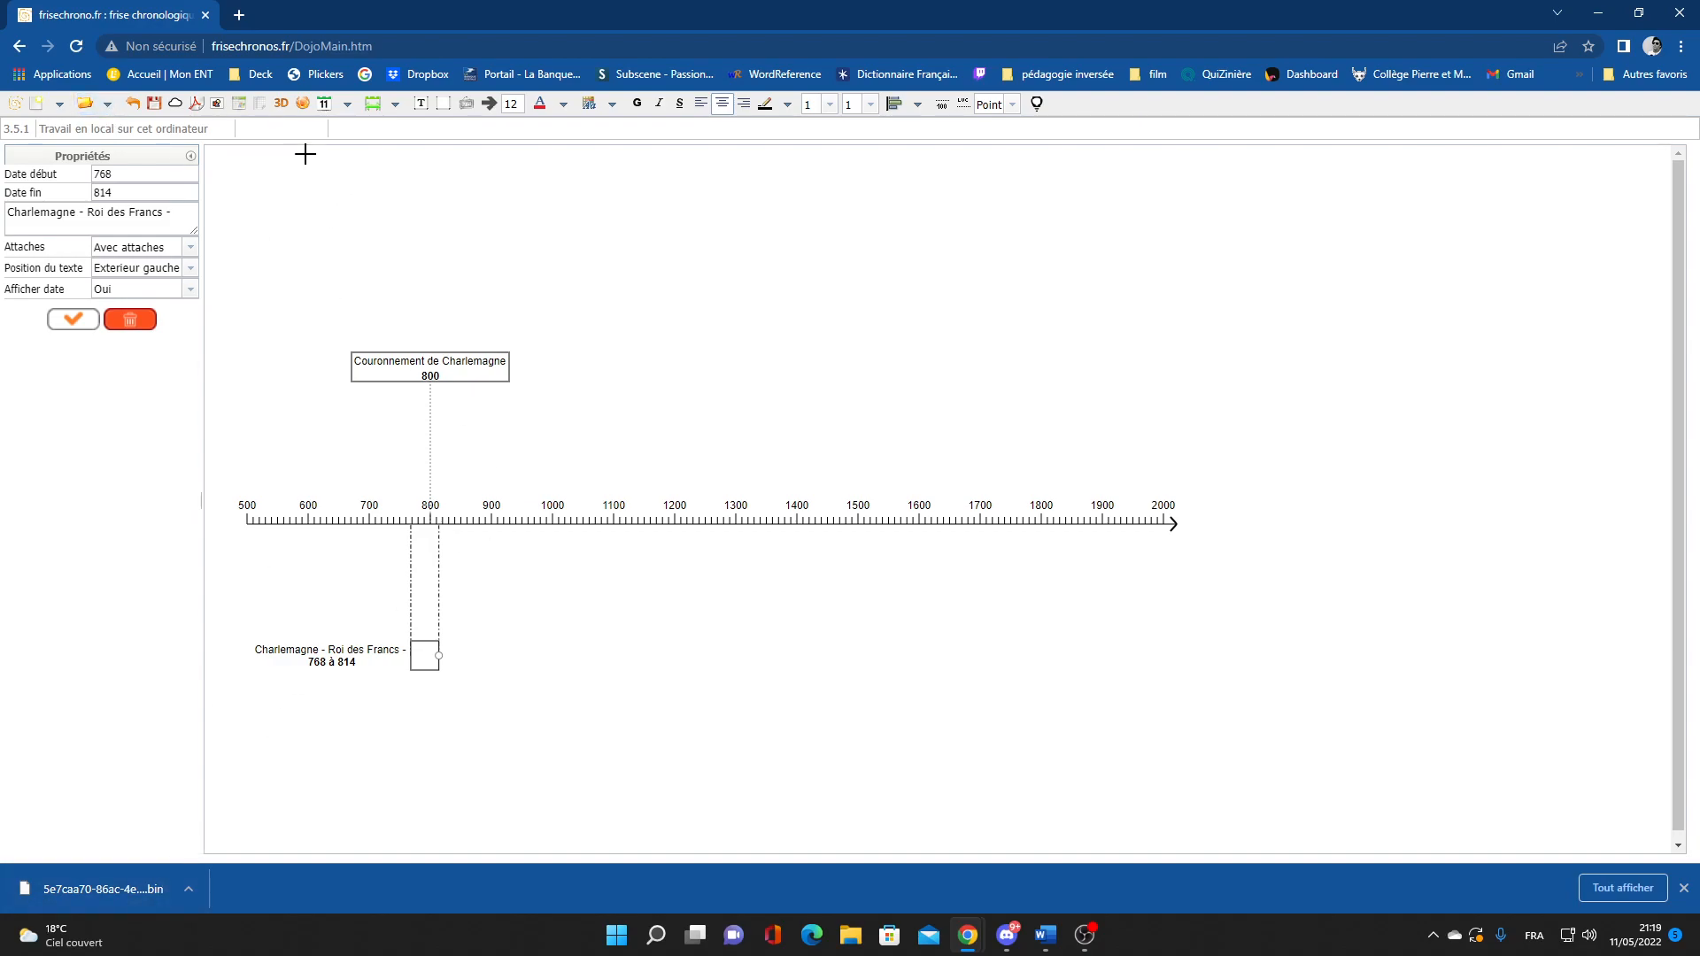
click(108, 105)
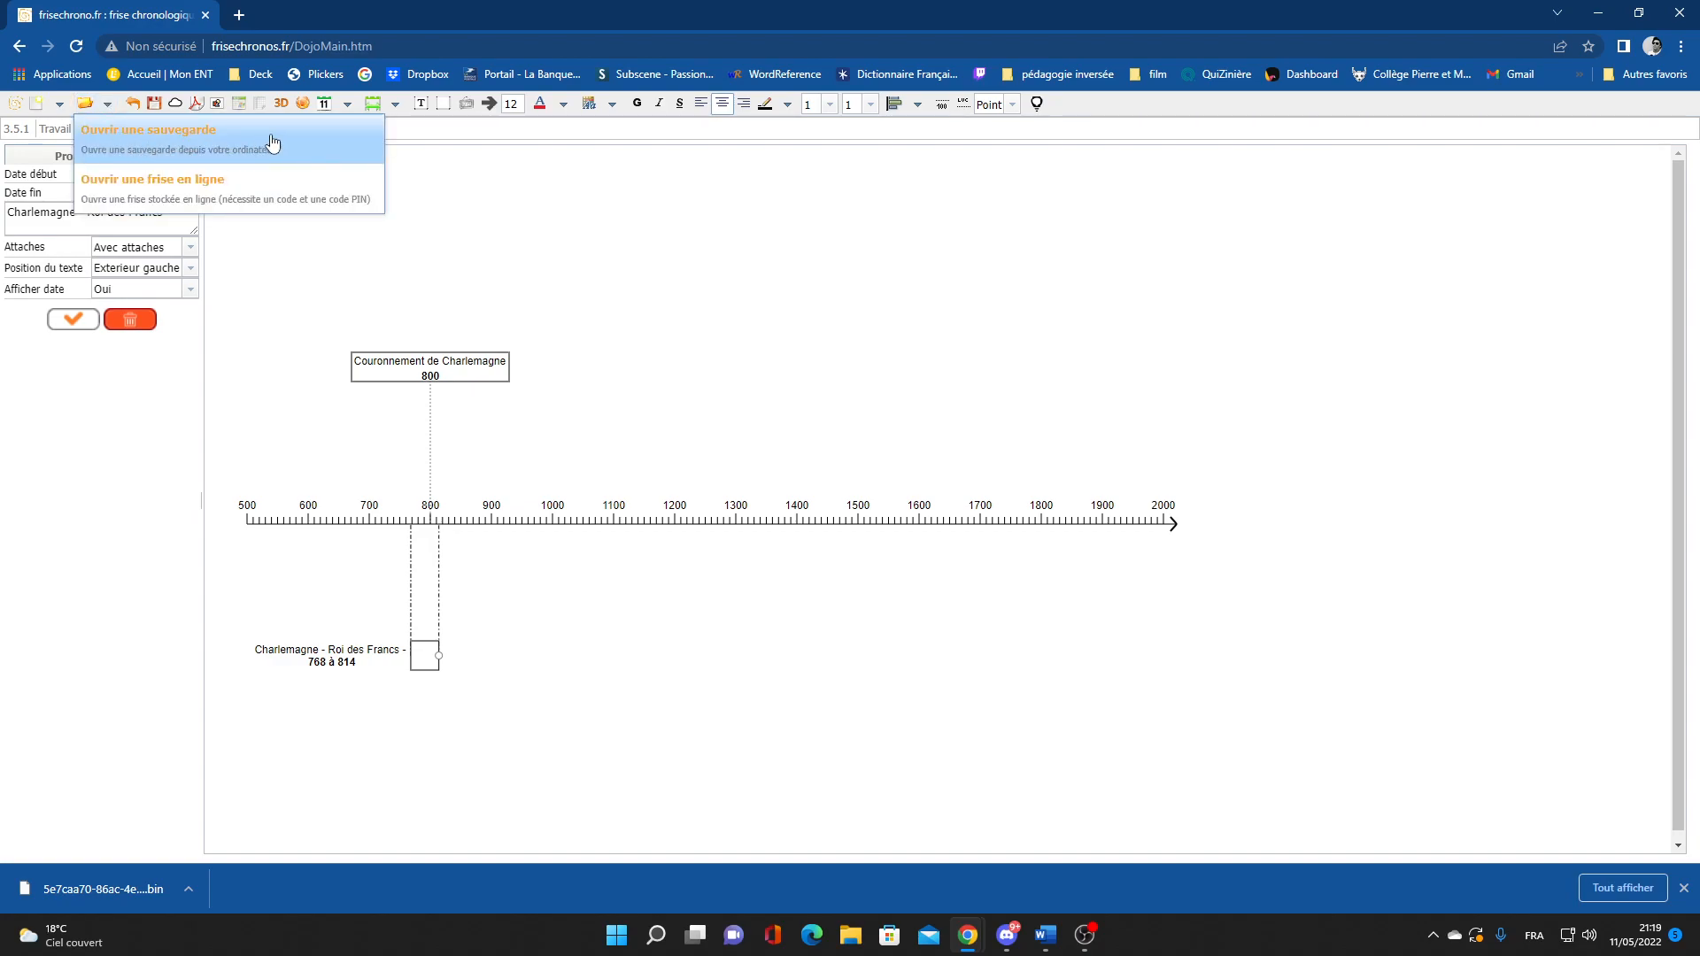
click(607, 224)
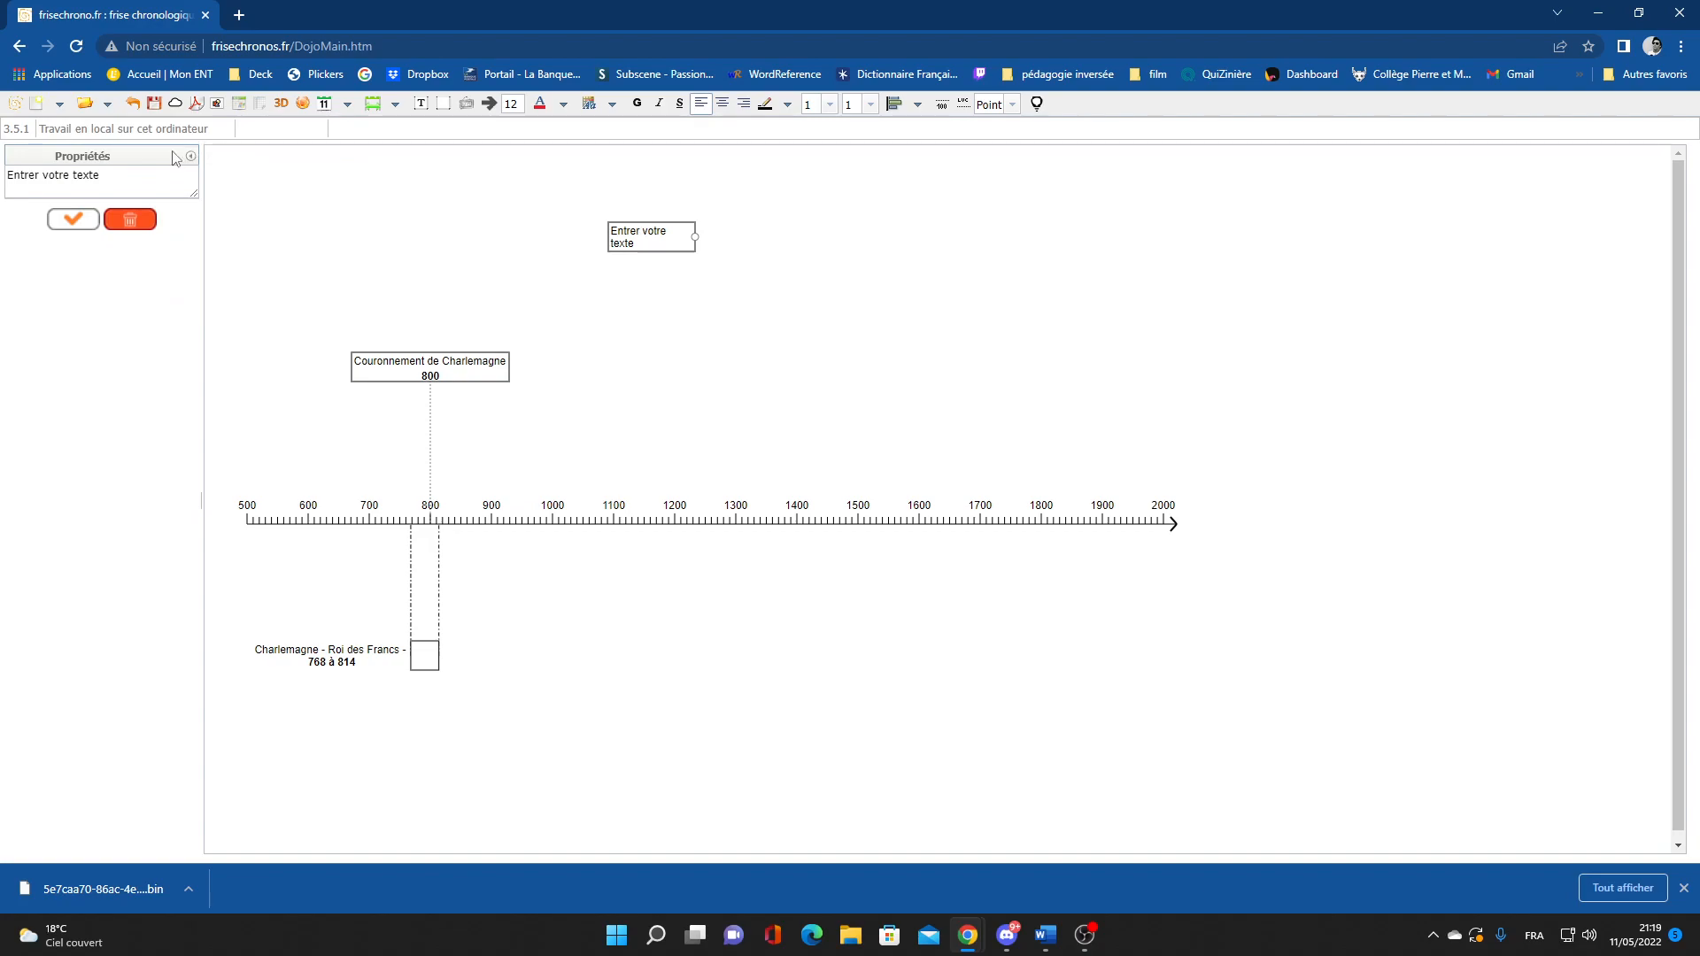
click(199, 106)
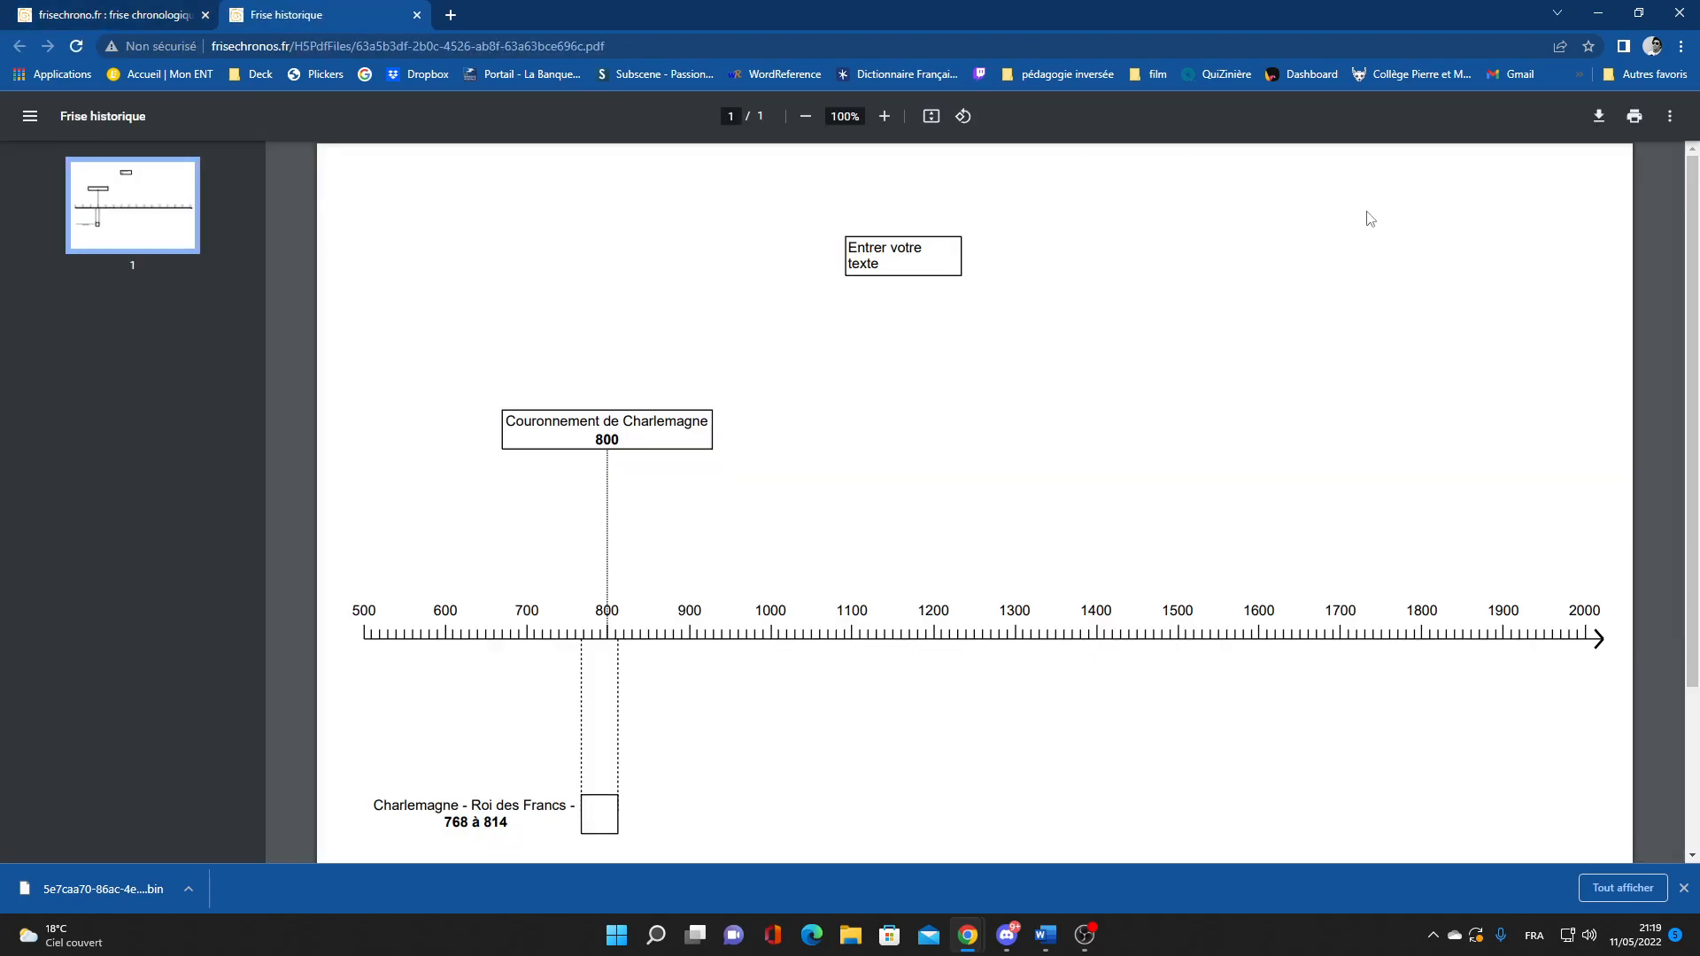
Download the timeline PDF to the ESD-USB (D:) drive, renamed 'frise chrono.pdf'
click(1599, 117)
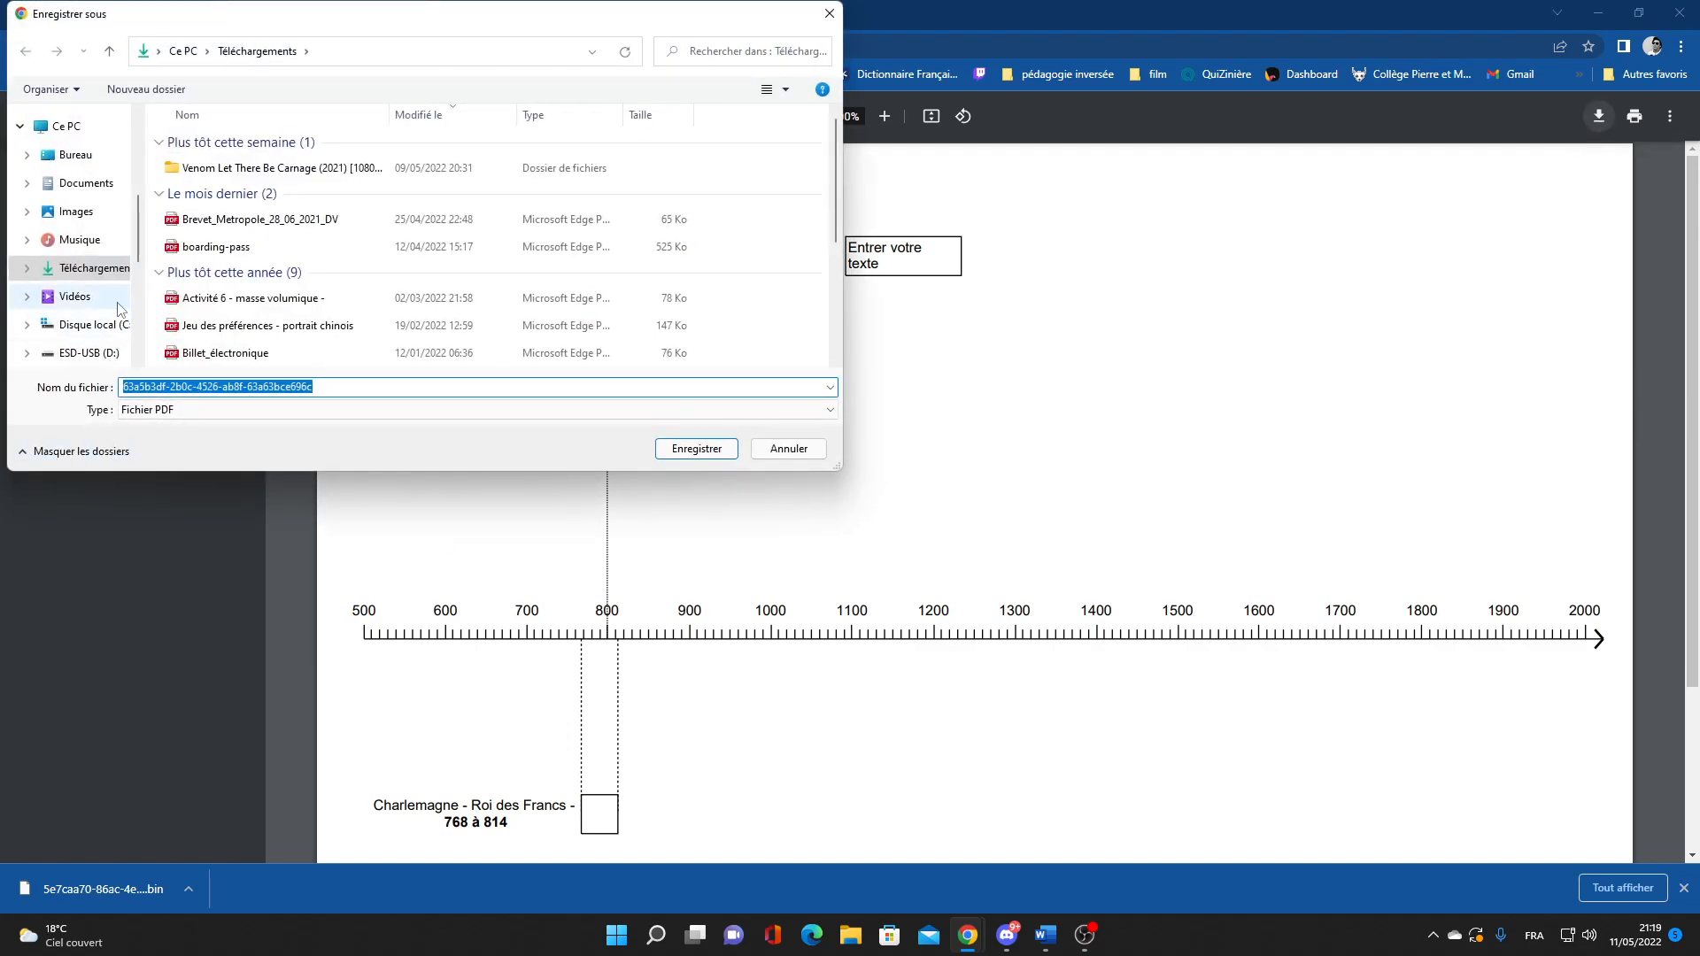
scroll(91, 297, down, 1)
click(91, 297)
double_click(366, 383)
click(367, 382)
double_click(367, 383)
key(BackSpace)
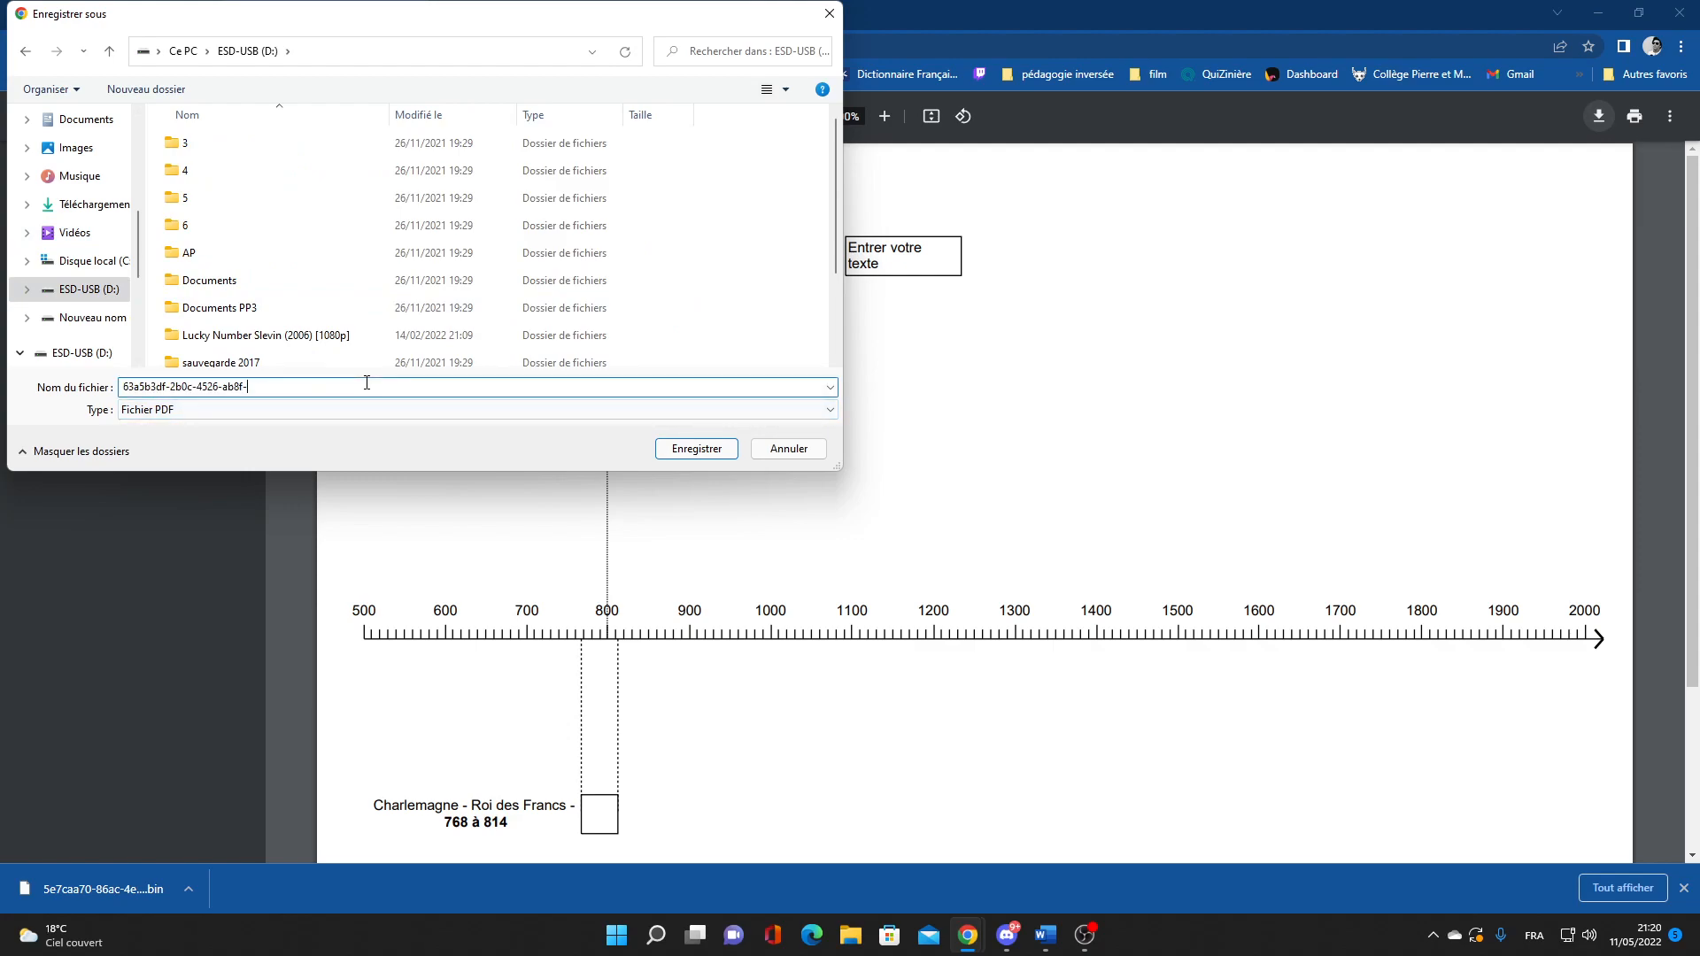
key(BackSpace)
key(BackSpace)
key(BackSpace)
key(BackSpace)
key(BackSpace)
key(BackSpace)
key(BackSpace)
key(BackSpace)
key(BackSpace)
key(BackSpace)
key(BackSpace)
key(BackSpace)
key(BackSpace)
key(BackSpace)
key(BackSpace)
click(700, 448)
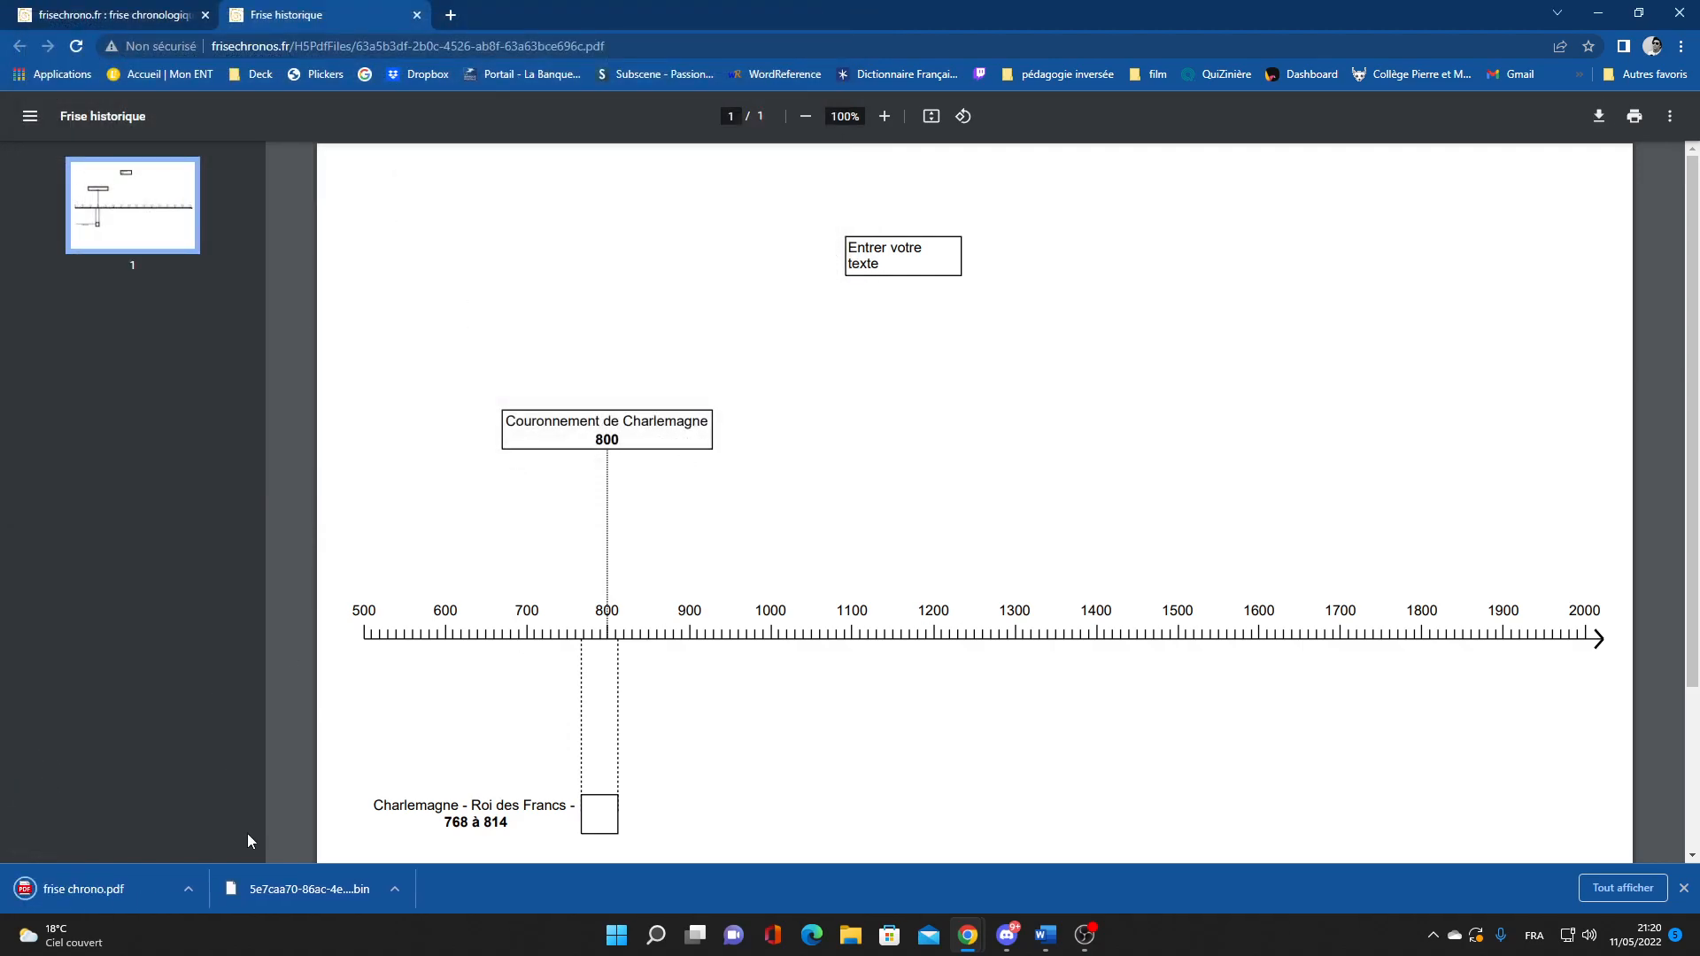
Reopen the saved frise chrono.pdf and scroll through it to check the timeline
click(115, 894)
scroll(584, 392, down, 1)
scroll(584, 392, up, 1)
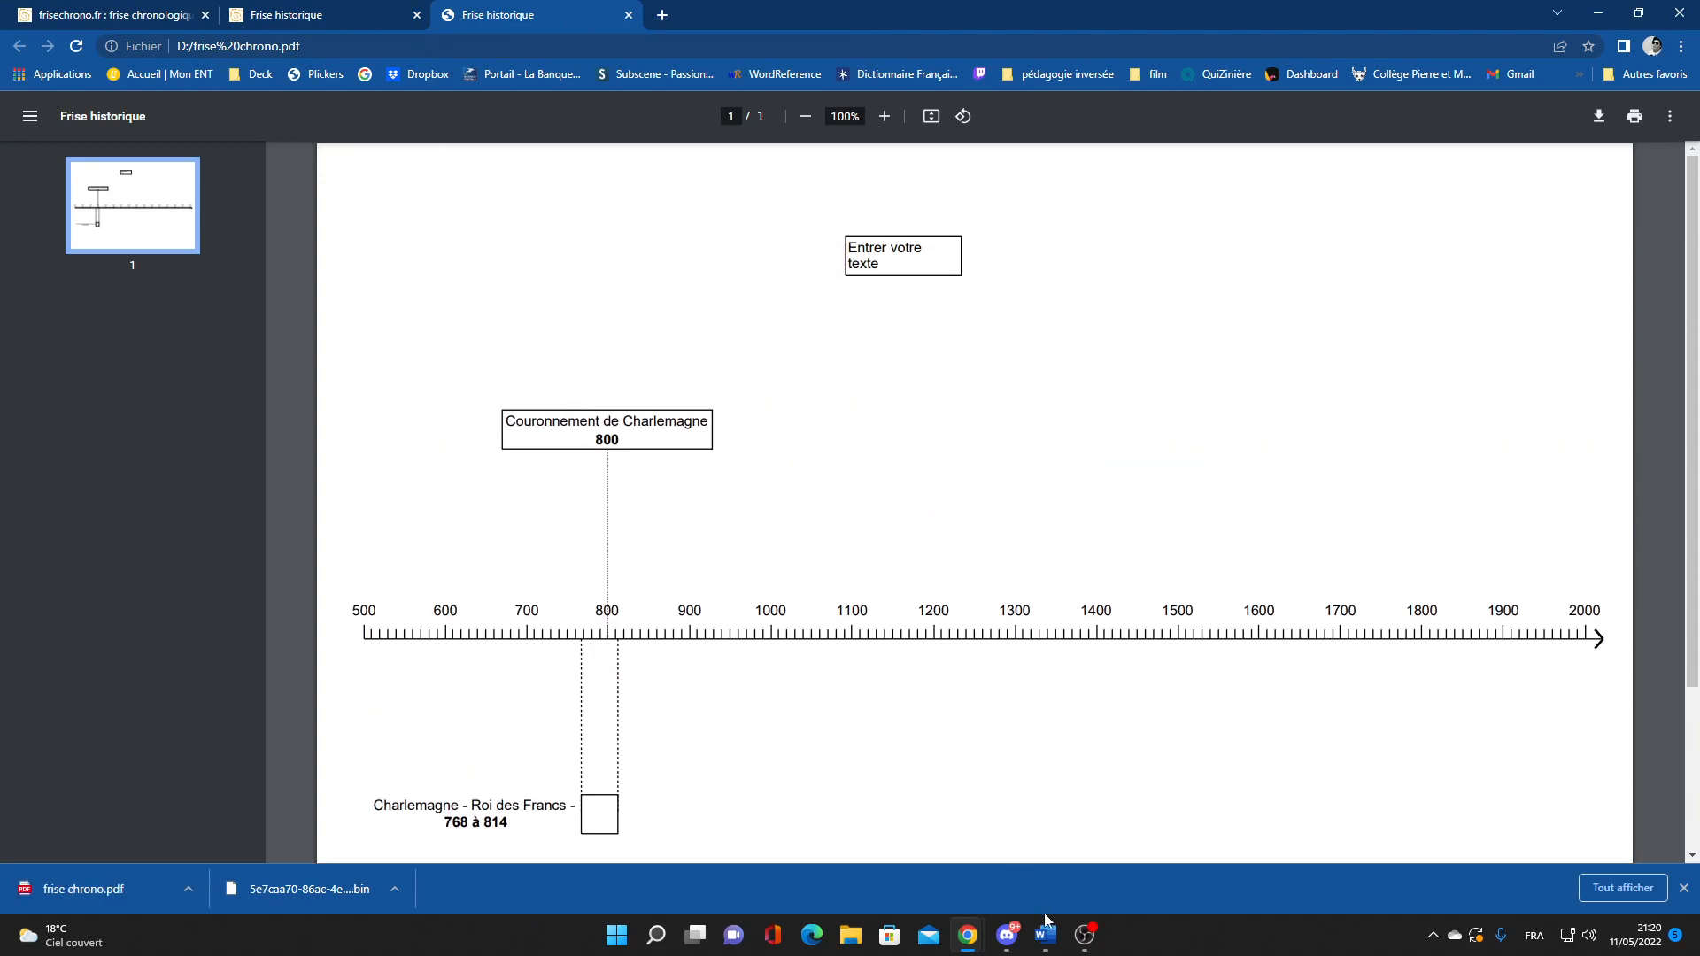